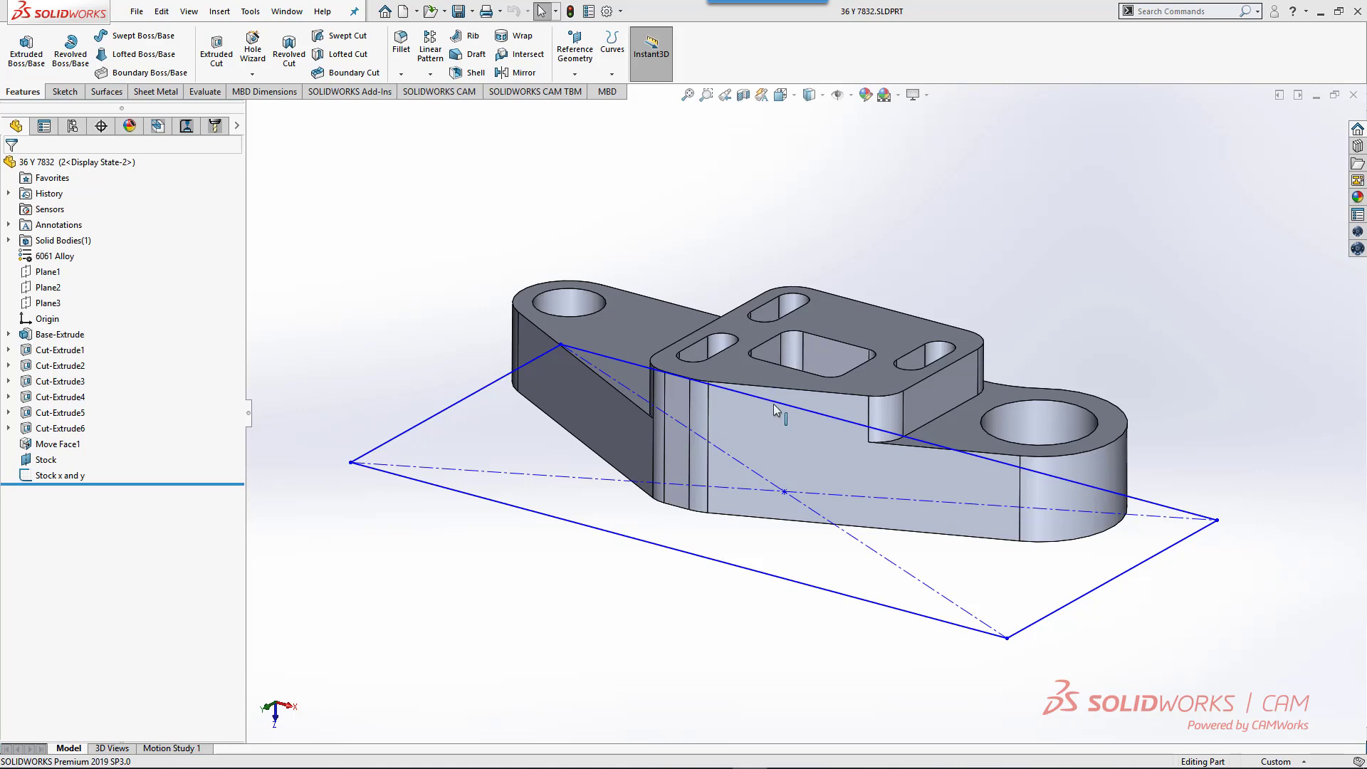
Show the part's Stock sketch .2500 offset and the Stock x and y .3750 dimensions
{"action": "middle_click_drag", "start_coordinate": [773, 404], "coordinate": [784, 333]}
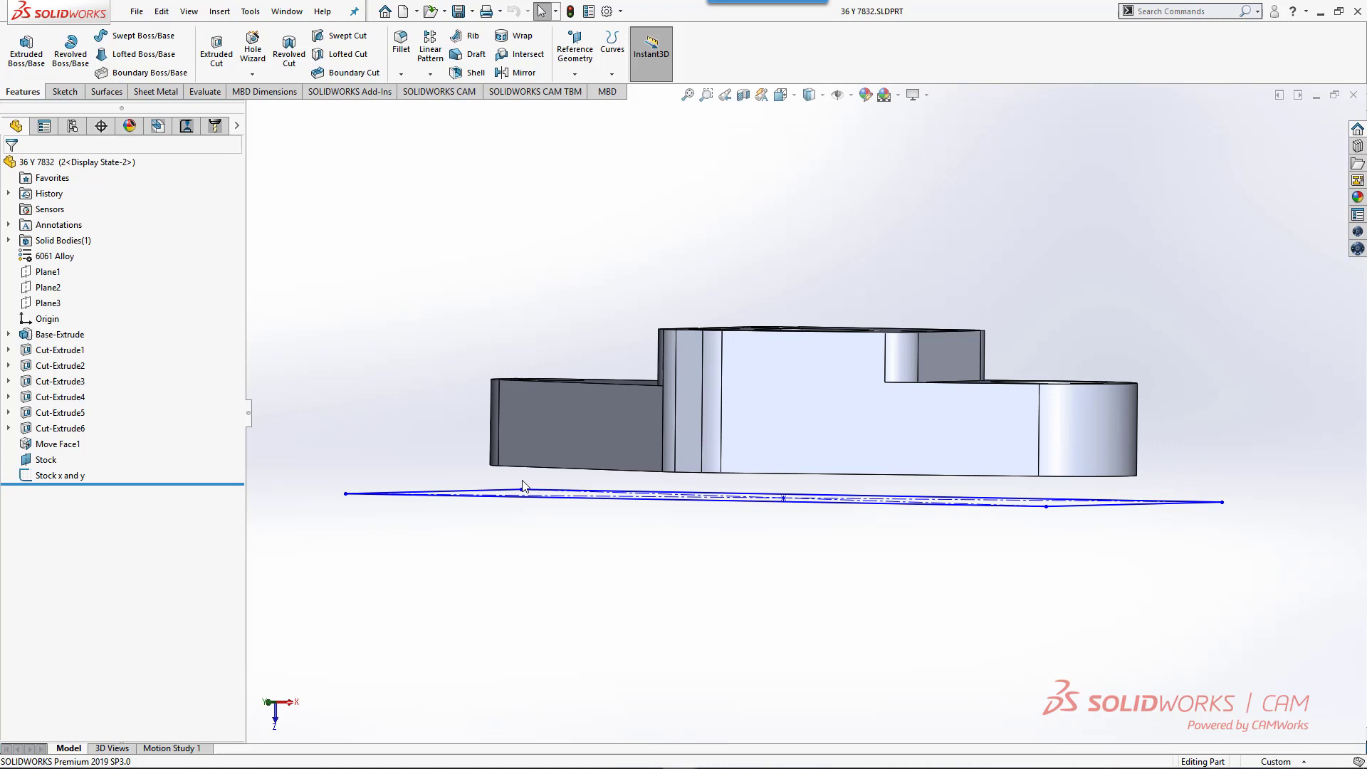
{"action": "left_click", "coordinate": [45, 459]}
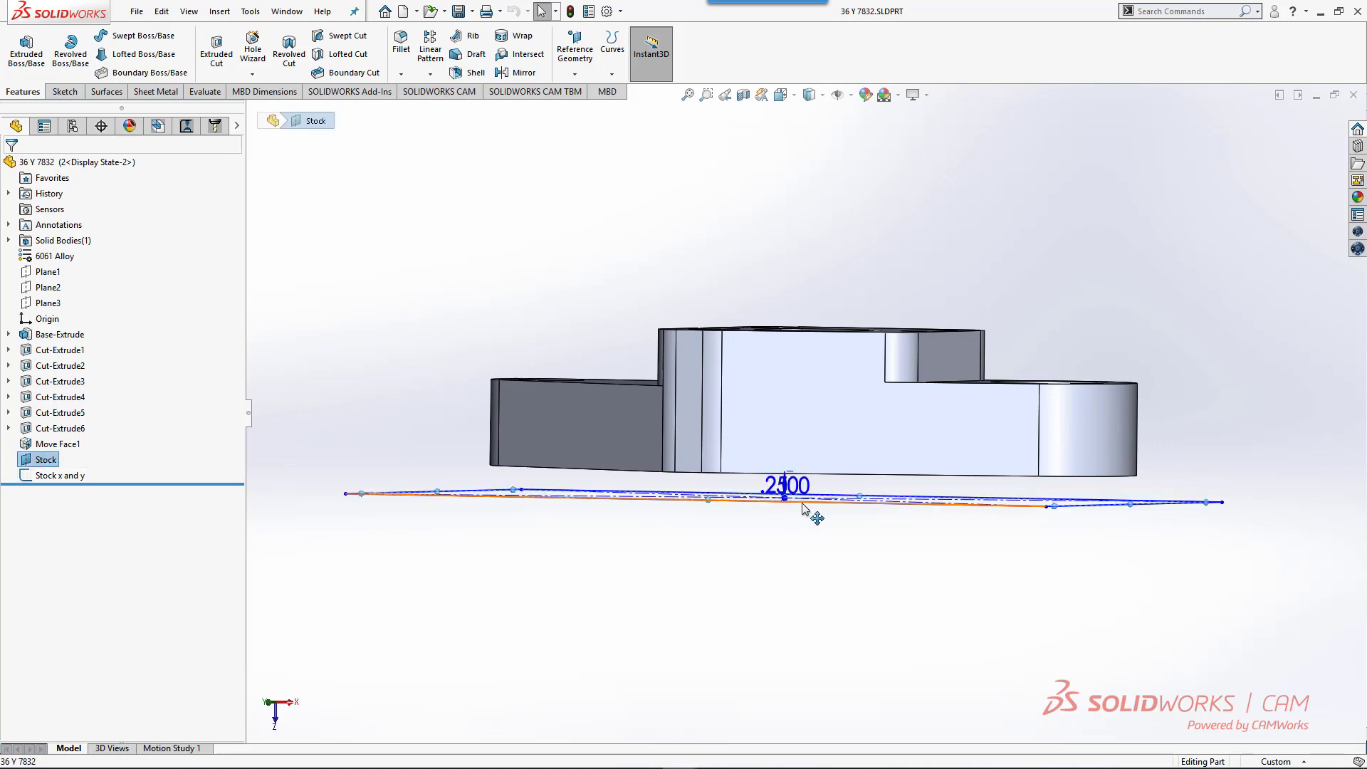
{"action": "left_click", "coordinate": [72, 476]}
{"action": "key", "text": "ctrl+7"}
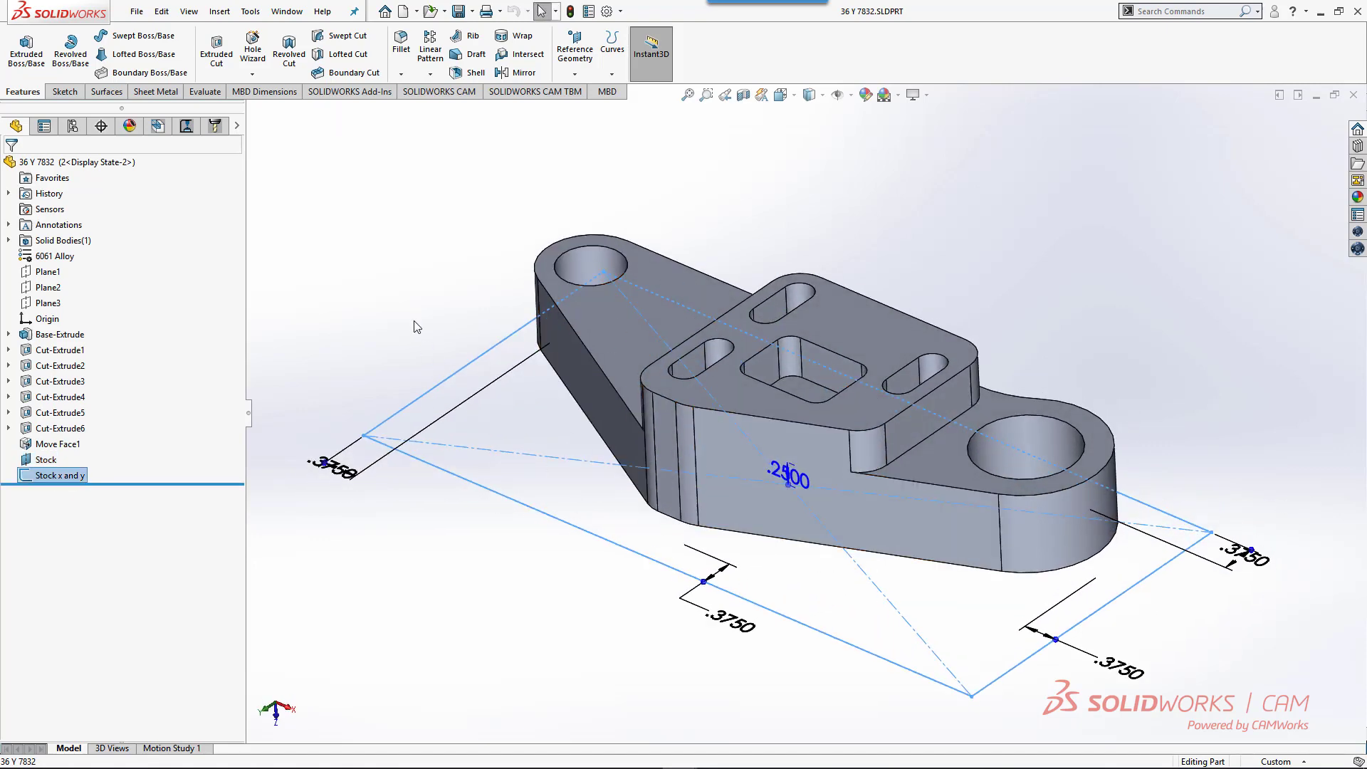
{"action": "left_click", "coordinate": [409, 318]}
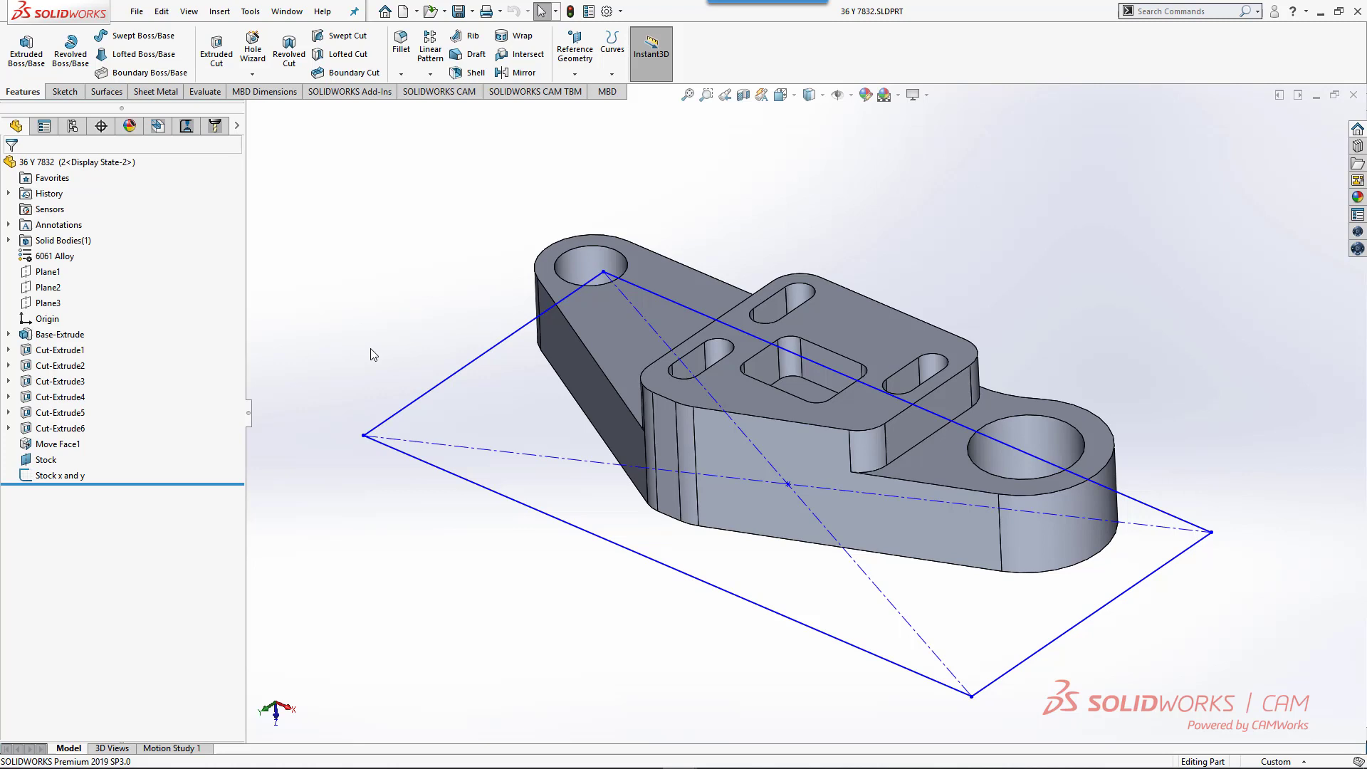
Move the .2500 stock dimension to a clearer spot, then switch to the Multi-Part Fixtures assembly
{"action": "left_click", "coordinate": [46, 459]}
{"action": "middle_click_drag", "start_coordinate": [800, 632], "coordinate": [809, 507]}
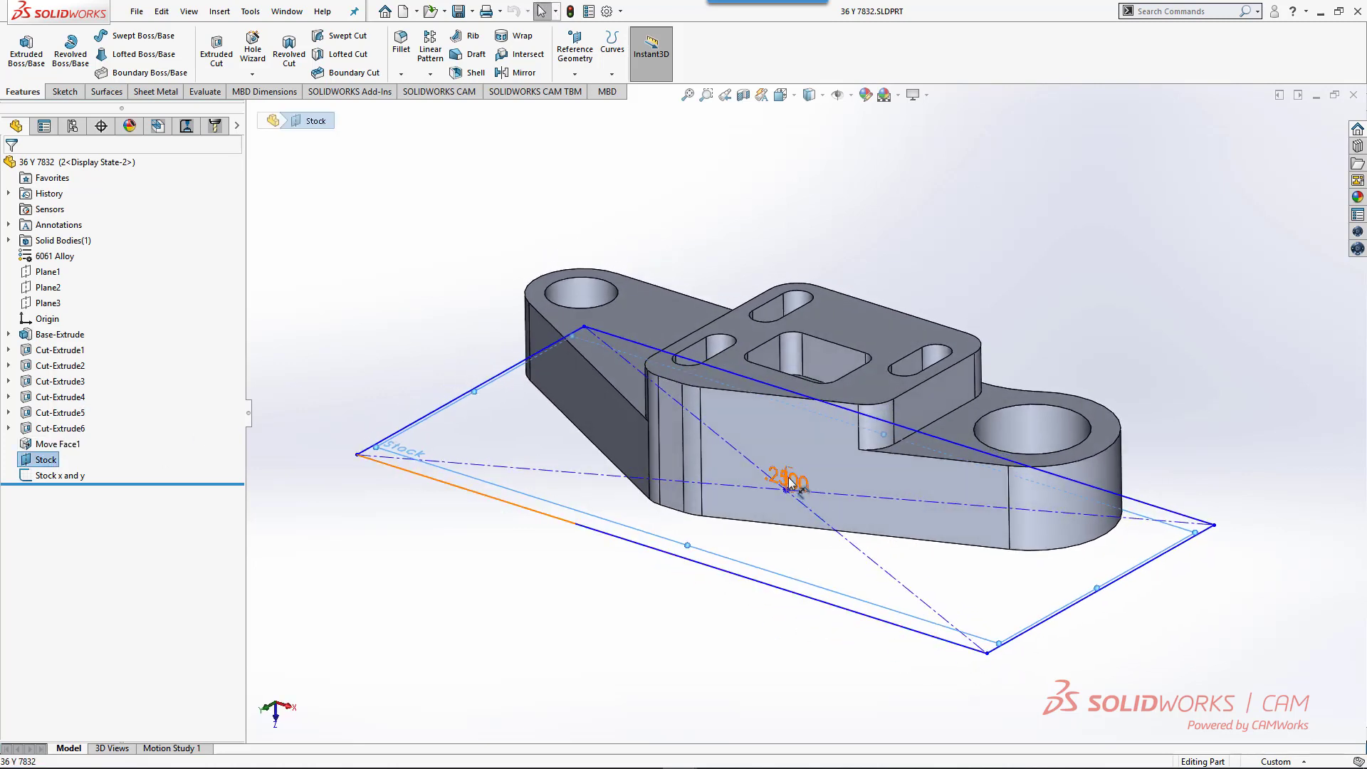
{"action": "left_click_drag", "start_coordinate": [964, 385], "coordinate": [1018, 354]}
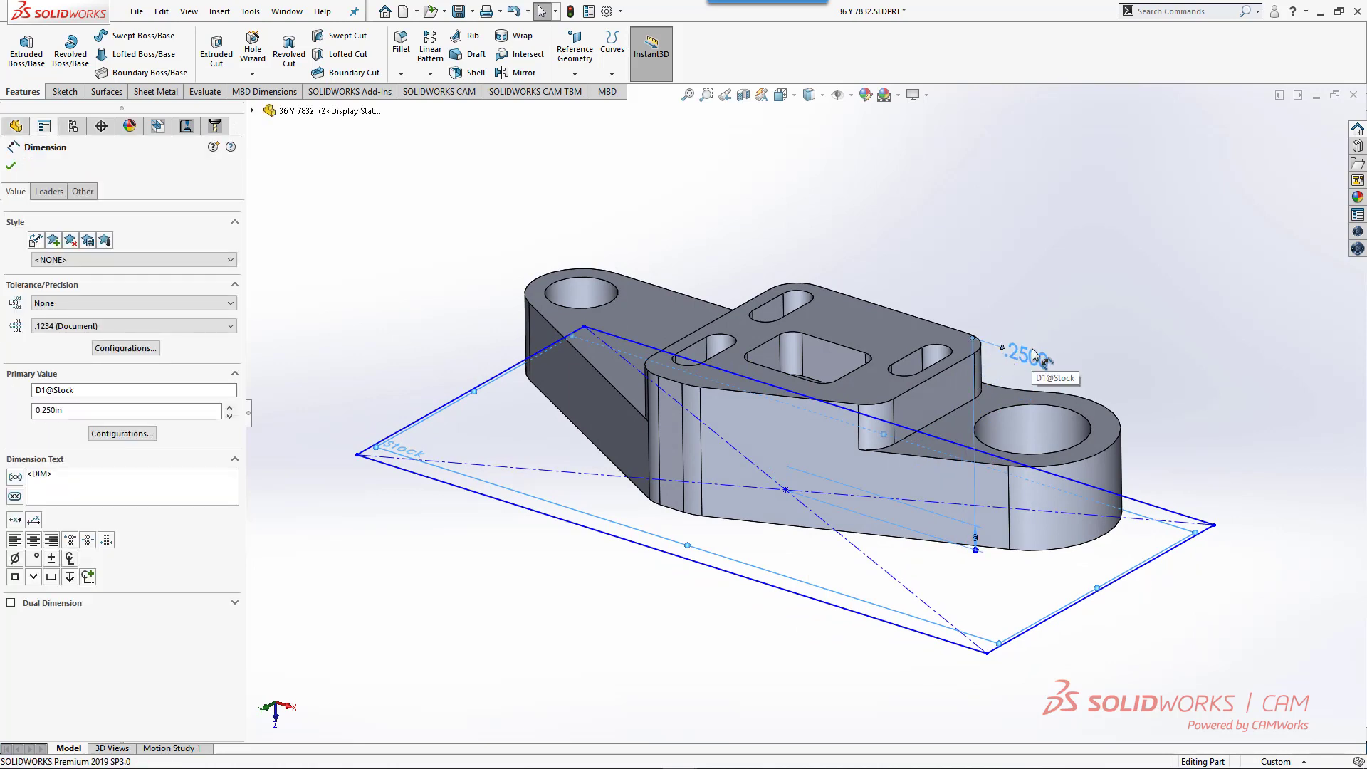
{"action": "left_click", "coordinate": [408, 245]}
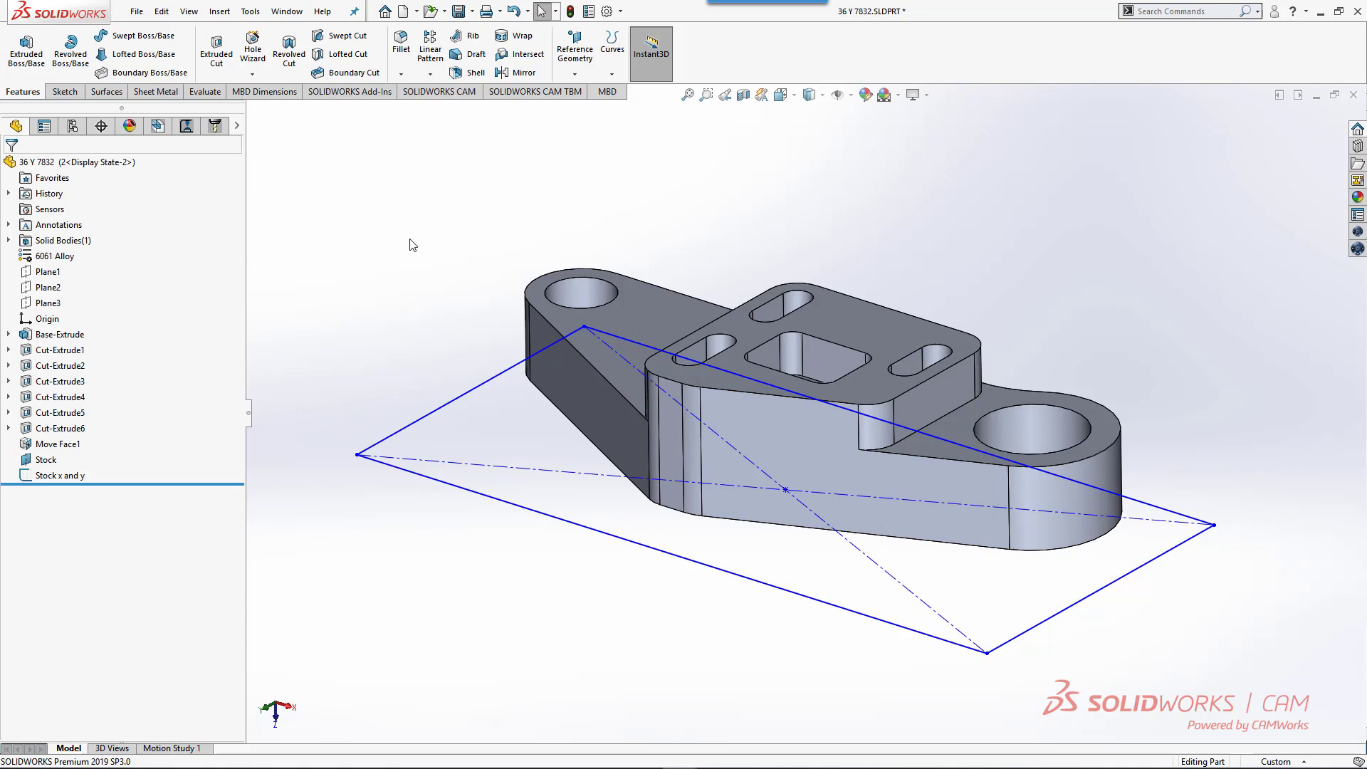
{"action": "key", "text": "ctrl+Tab"}
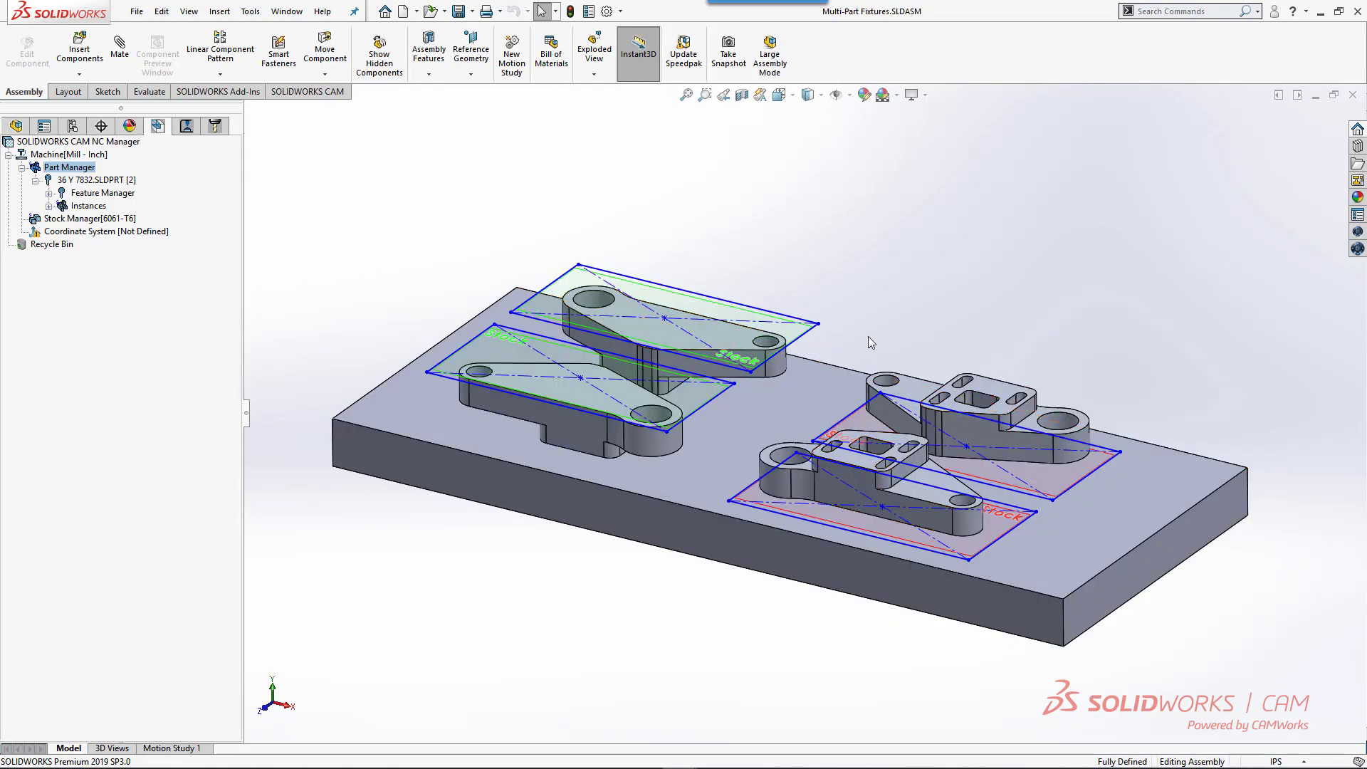
{"action": "middle_click_drag", "start_coordinate": [869, 336], "coordinate": [783, 297]}
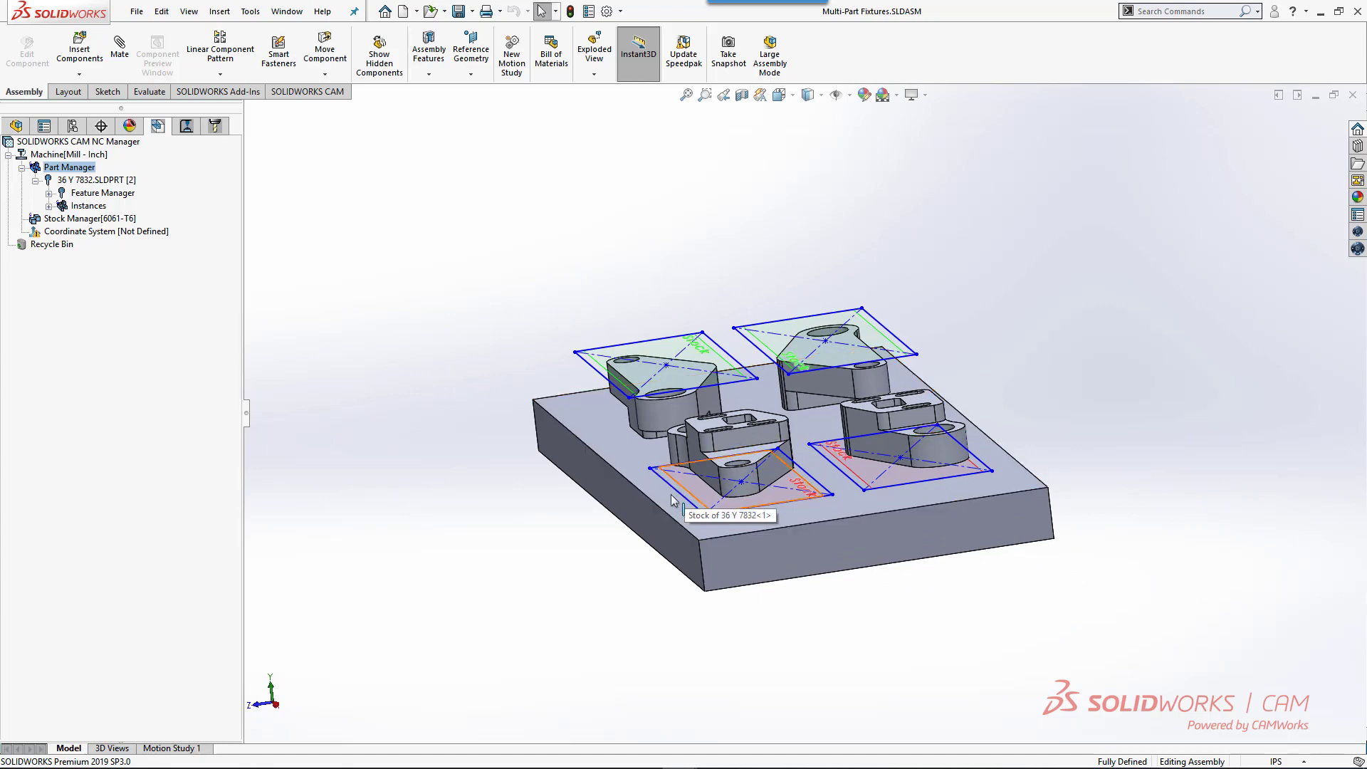
{"action": "middle_click_drag", "start_coordinate": [688, 499], "coordinate": [774, 587]}
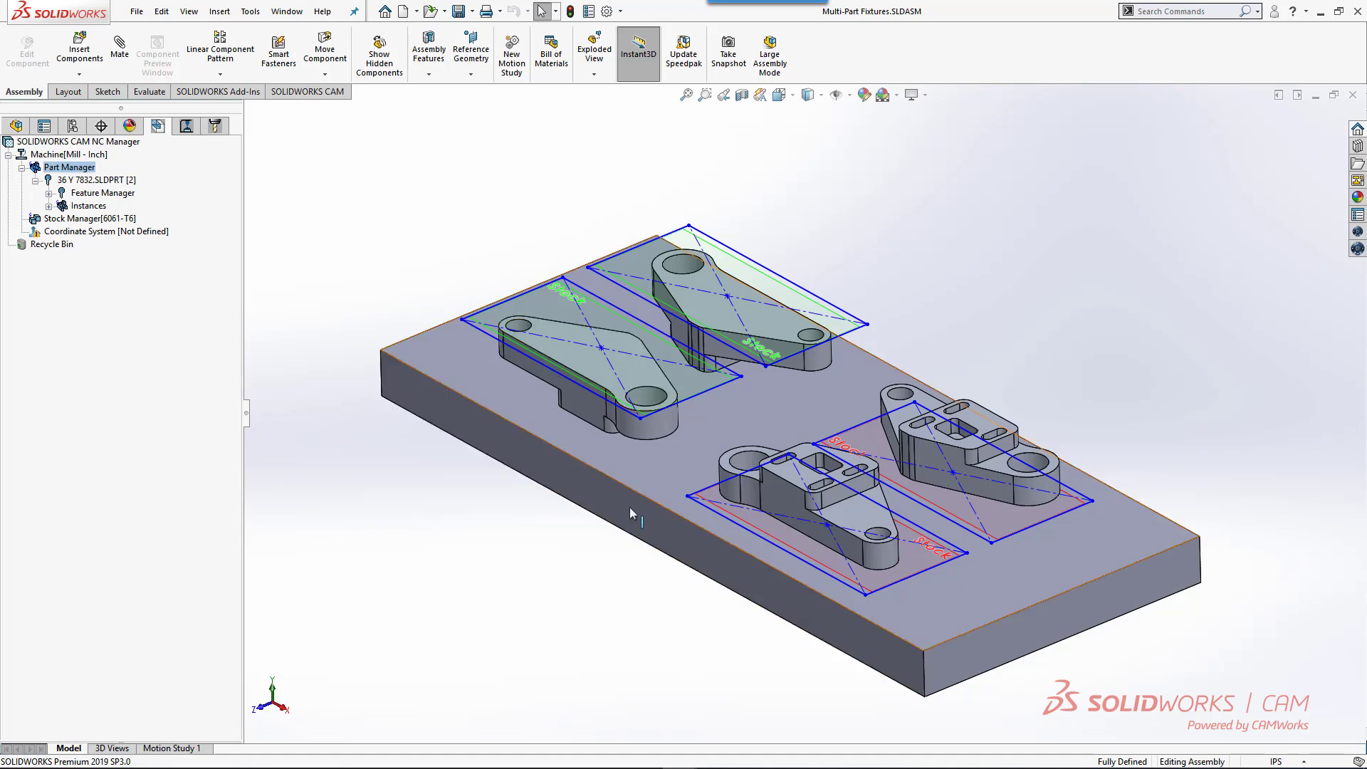
{"action": "middle_click_drag", "start_coordinate": [630, 507], "coordinate": [859, 392]}
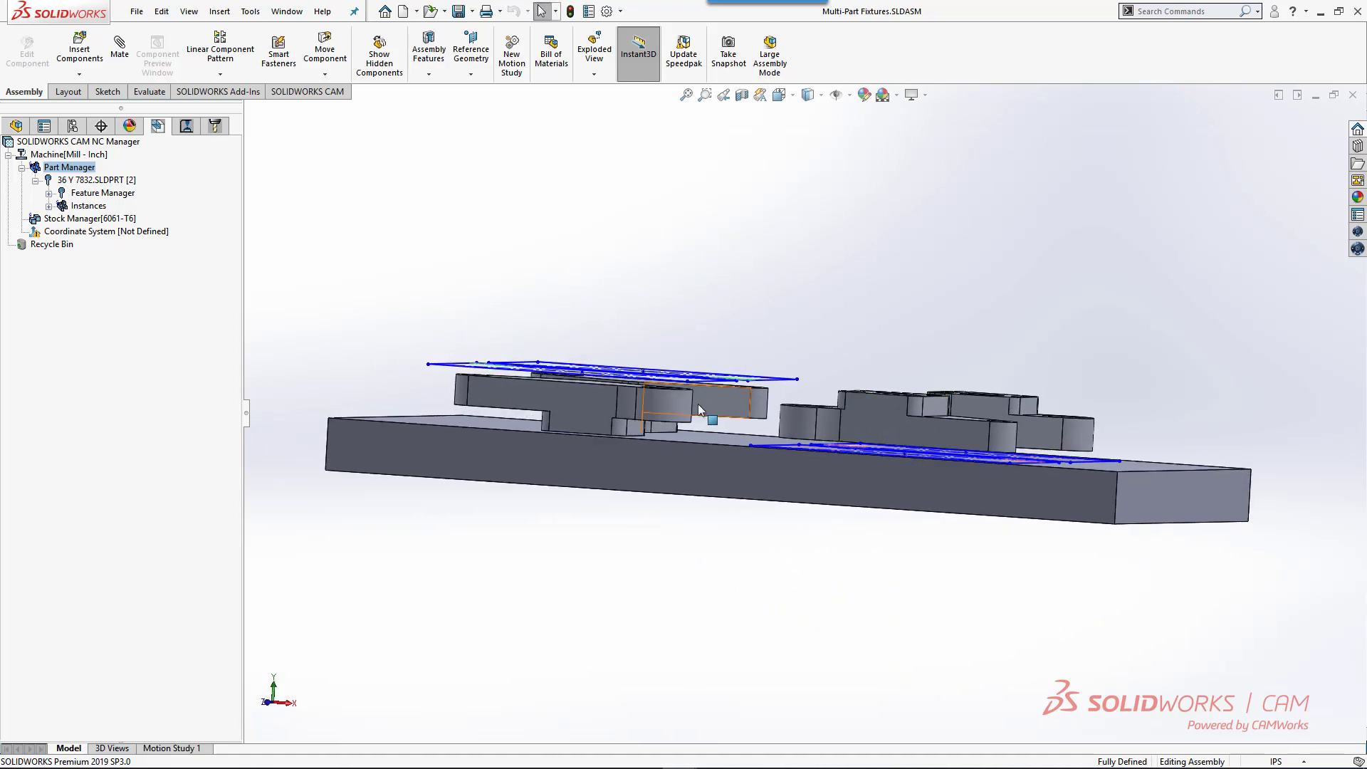
{"action": "scroll", "coordinate": [678, 396], "scroll_direction": "down", "scroll_amount": 8}
{"action": "middle_click_drag", "start_coordinate": [761, 460], "coordinate": [763, 473]}
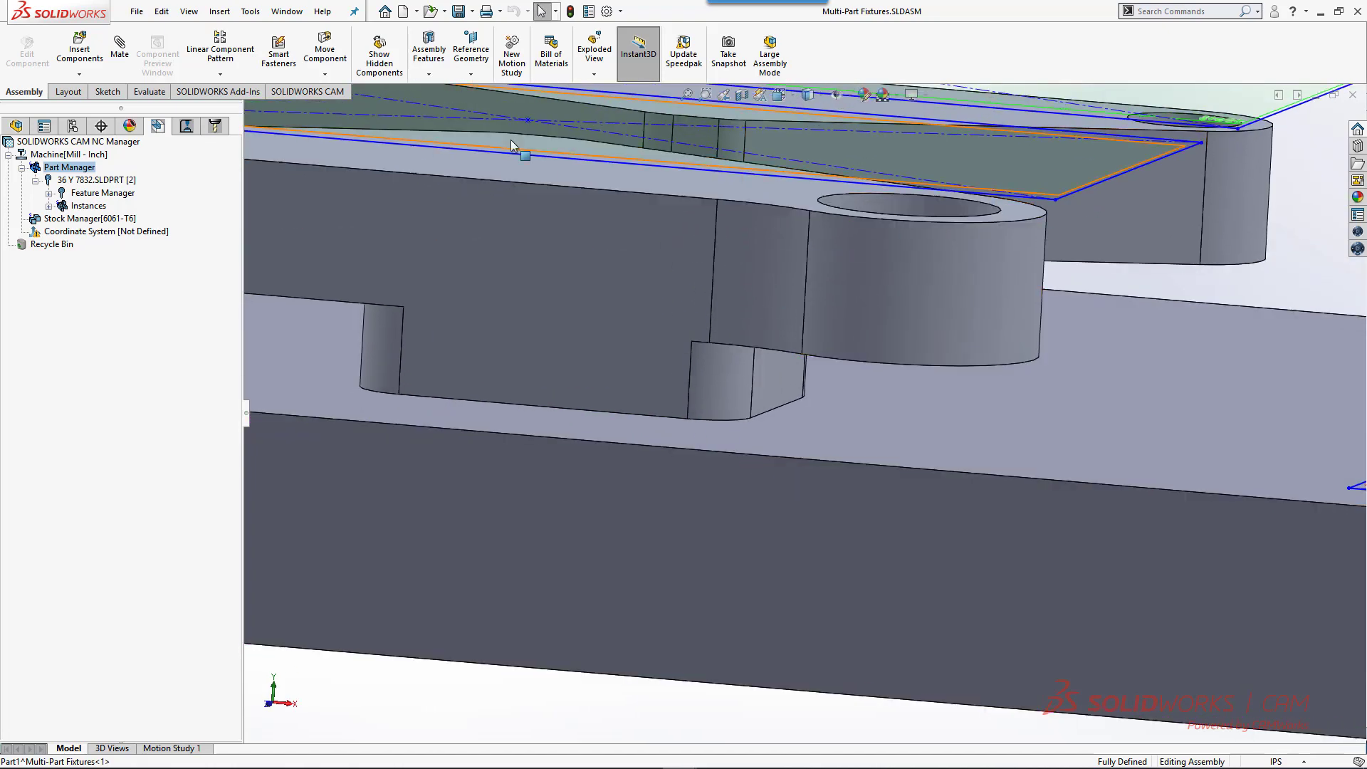
{"action": "middle_click_drag", "start_coordinate": [802, 468], "coordinate": [819, 427]}
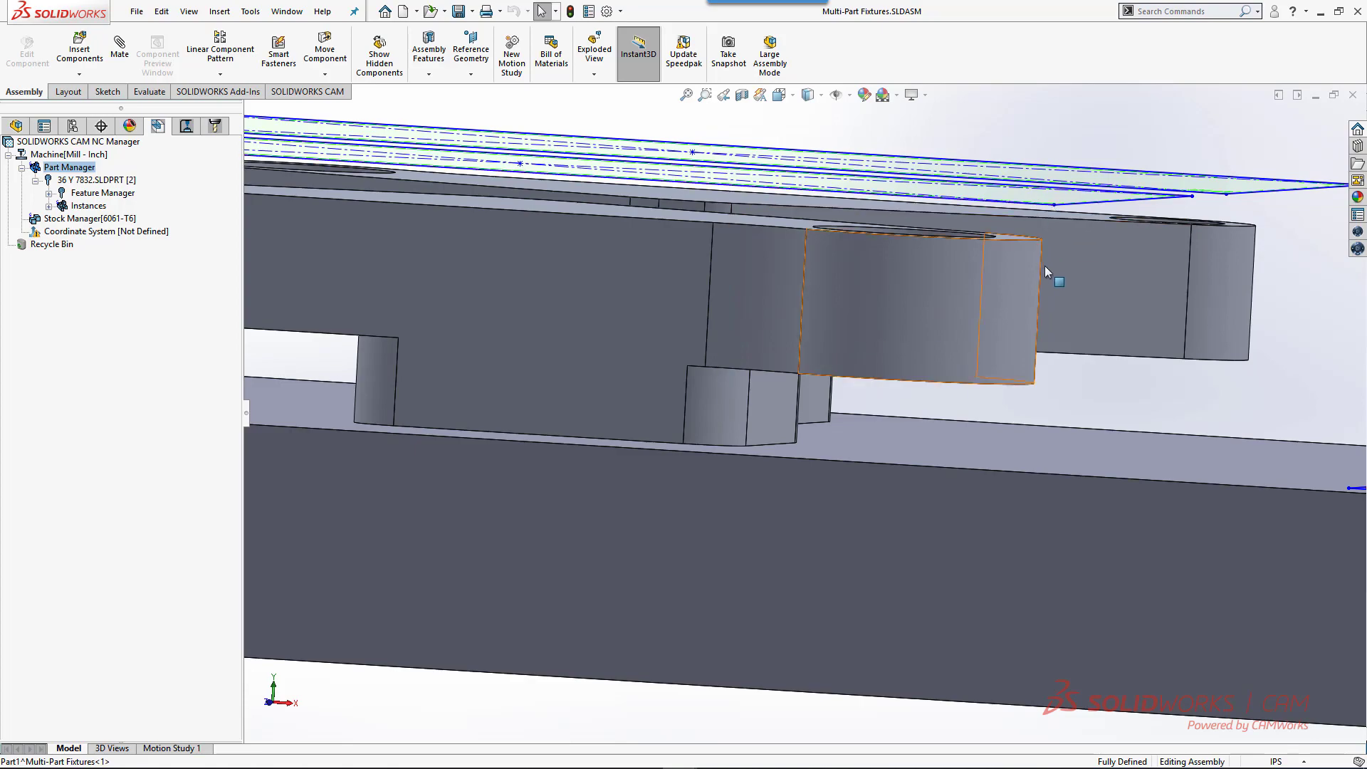
{"action": "mouse_move", "coordinate": [1047, 271]}
{"action": "middle_mouse_down"}
{"action": "mouse_move", "coordinate": [1040, 296]}
{"action": "mouse_move", "coordinate": [1045, 267]}
{"action": "middle_mouse_up"}
{"action": "key", "text": "ctrl+7"}
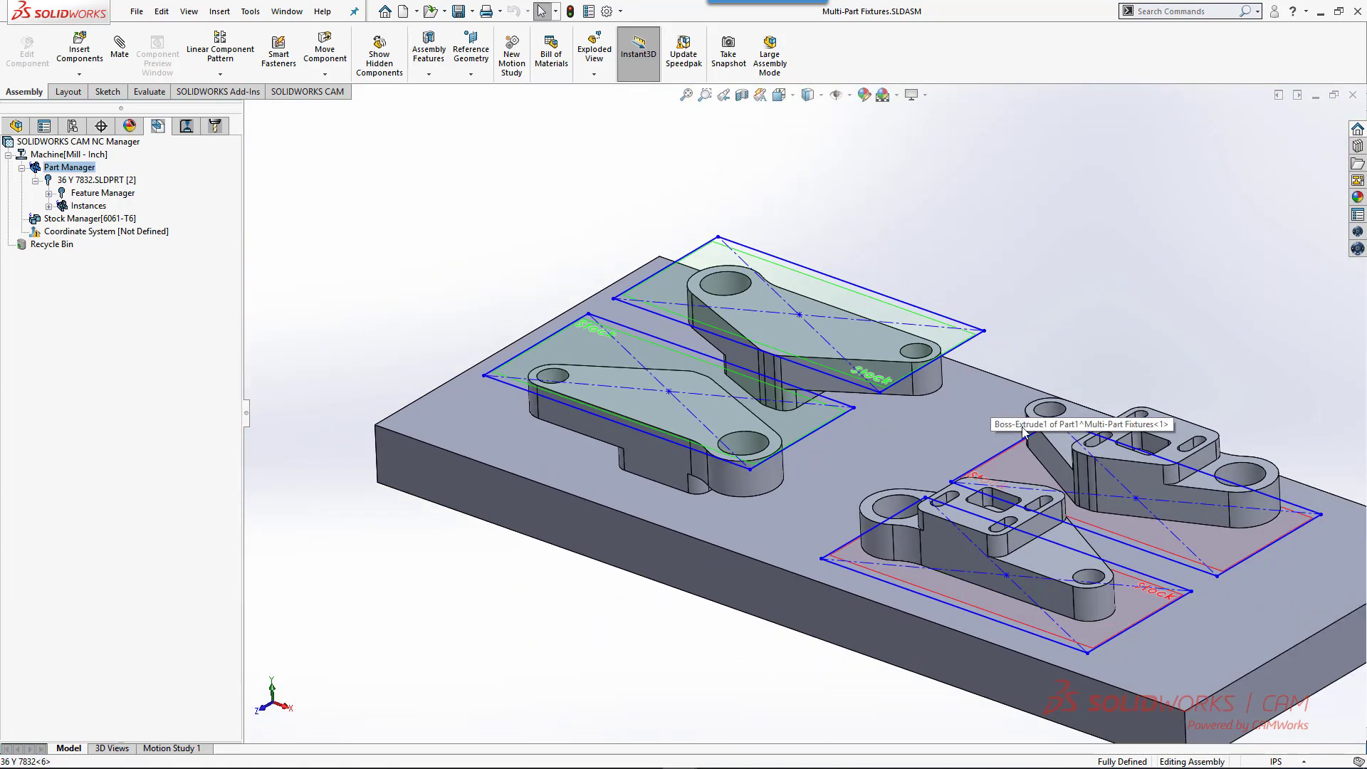
{"action": "middle_click_drag", "start_coordinate": [1024, 431], "coordinate": [938, 373], "text": "ctrl"}
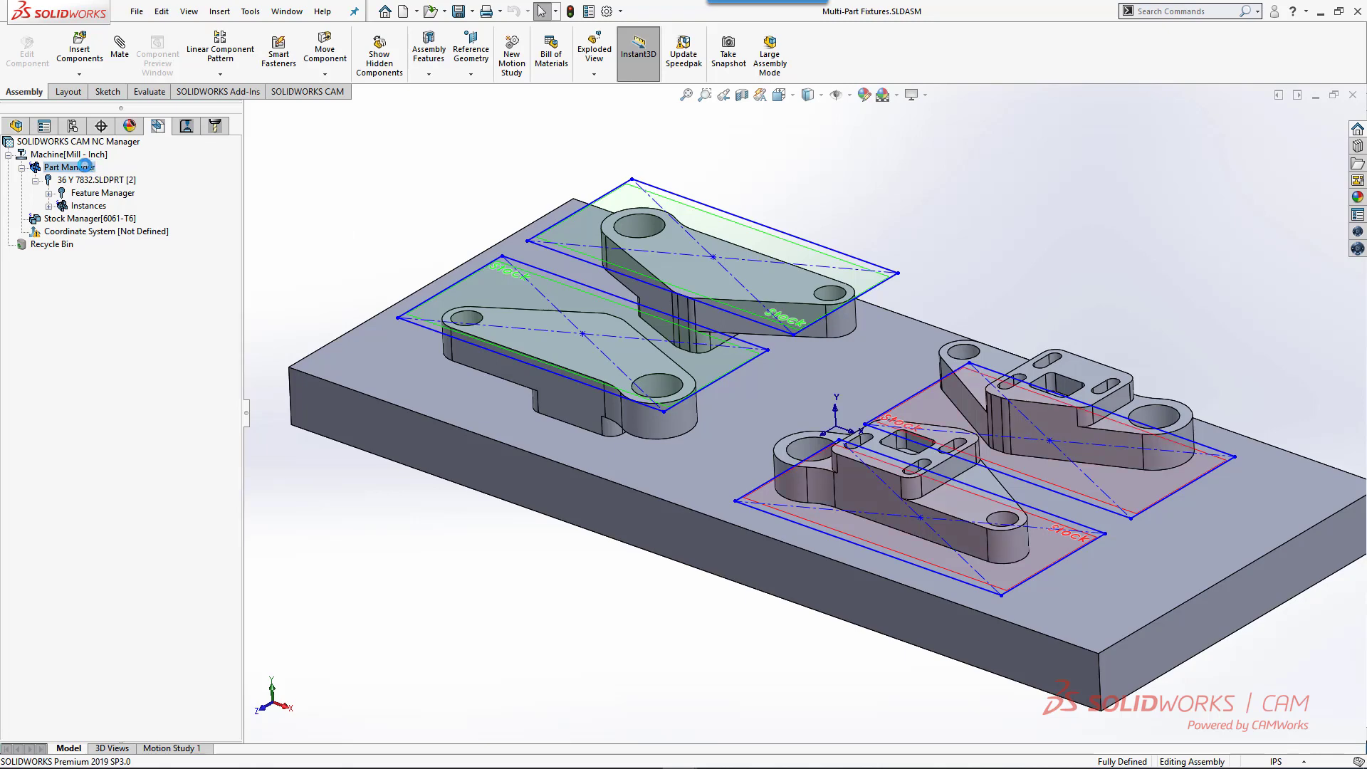
Reorder the part instances in Manage Parts to machine 5, 2, 1, then 6
{"action": "right_click", "coordinate": [84, 167]}
{"action": "left_click", "coordinate": [121, 178]}
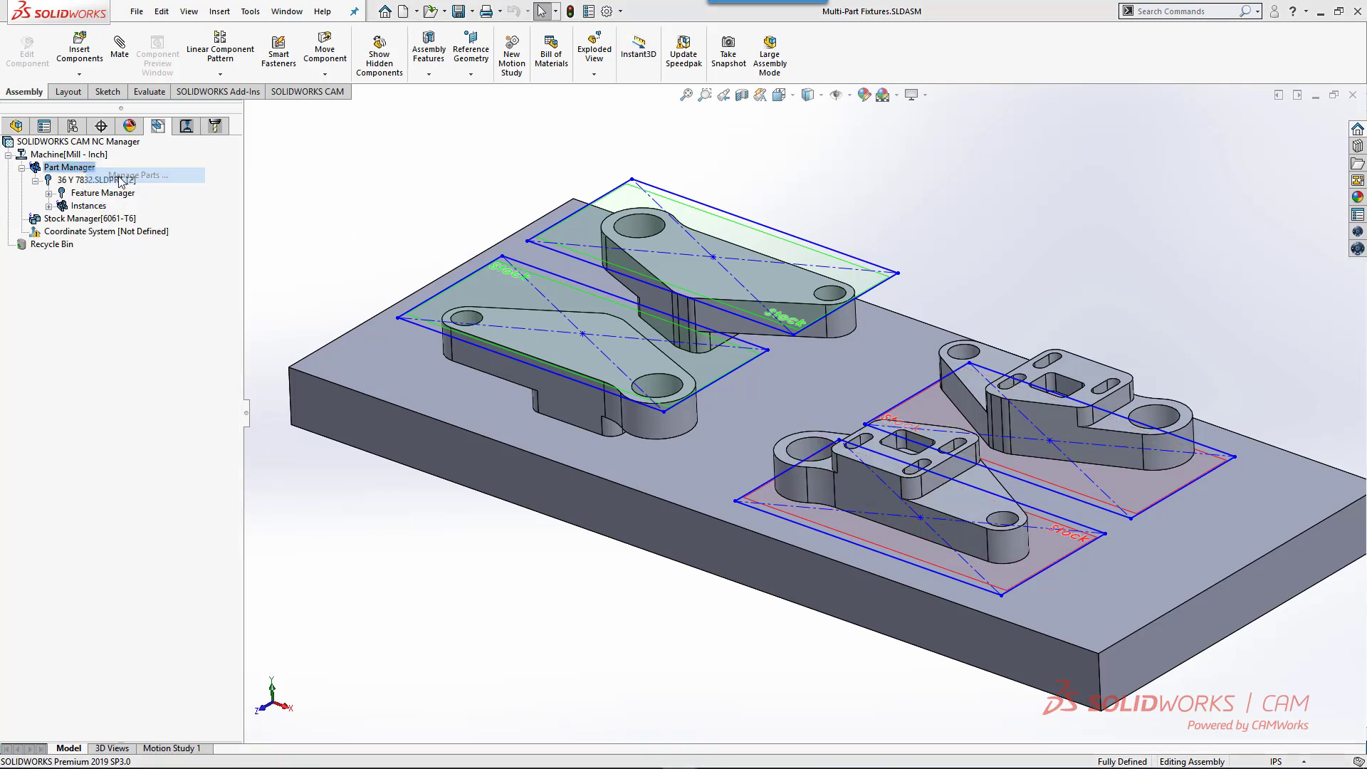
{"action": "left_click_drag", "start_coordinate": [101, 64], "coordinate": [97, 101]}
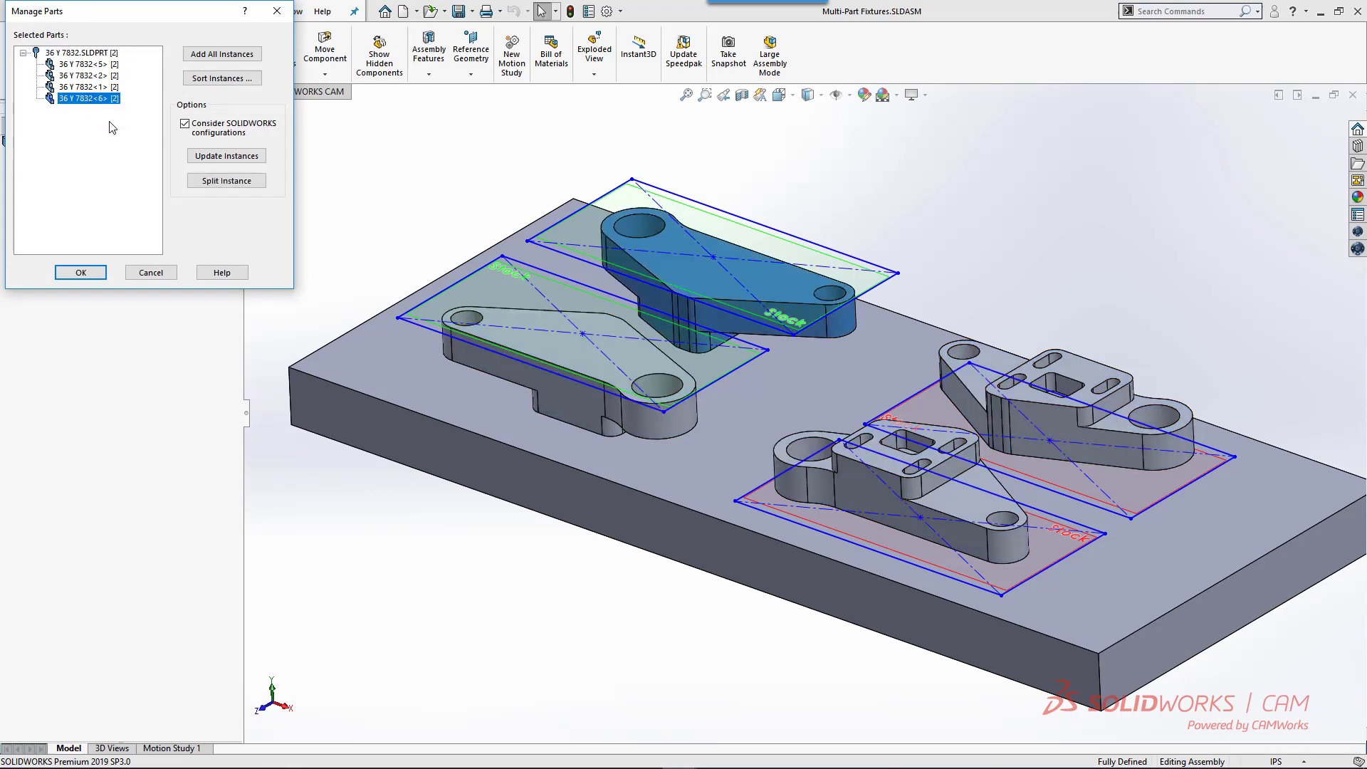
{"action": "left_click", "coordinate": [89, 274]}
Reopen Manage Parts to verify the instance order, then cancel without changes
{"action": "mouse_move", "coordinate": [101, 224]}
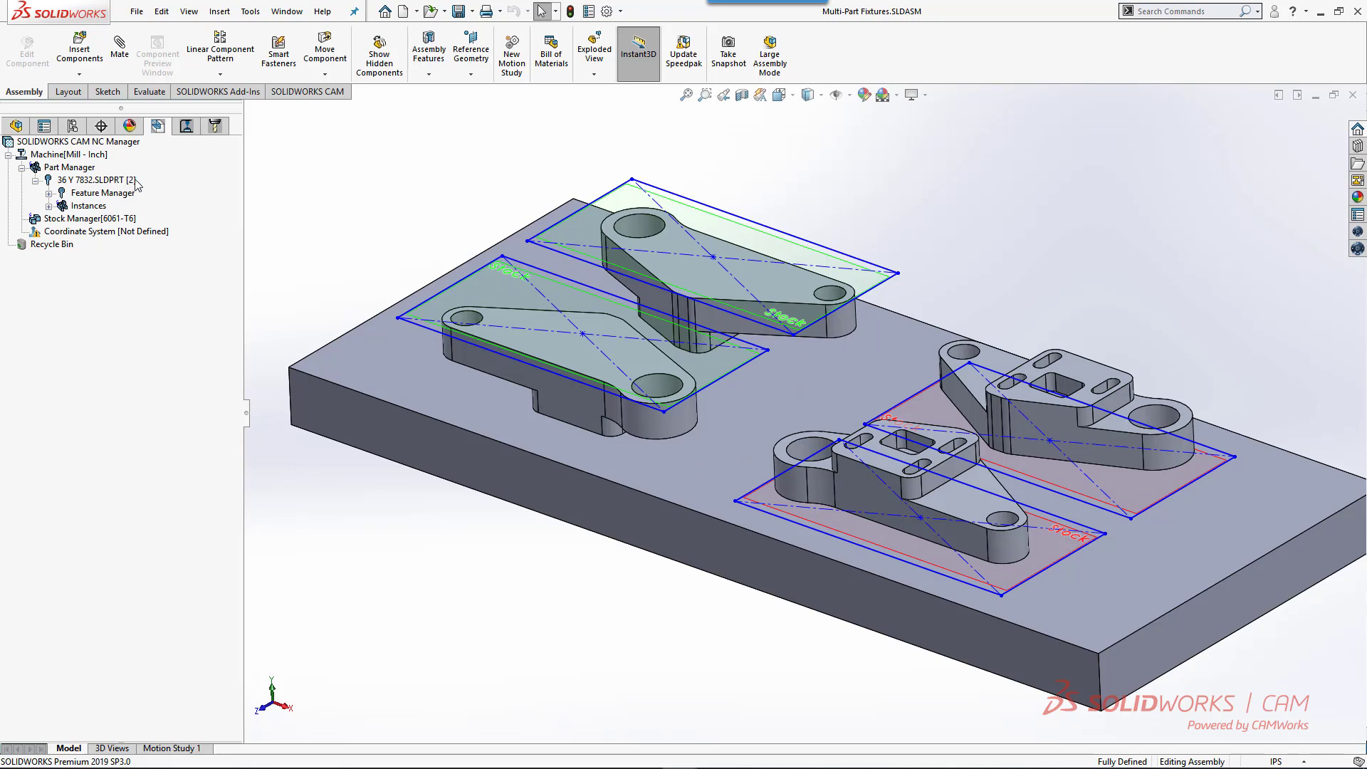
{"action": "right_click", "coordinate": [82, 169]}
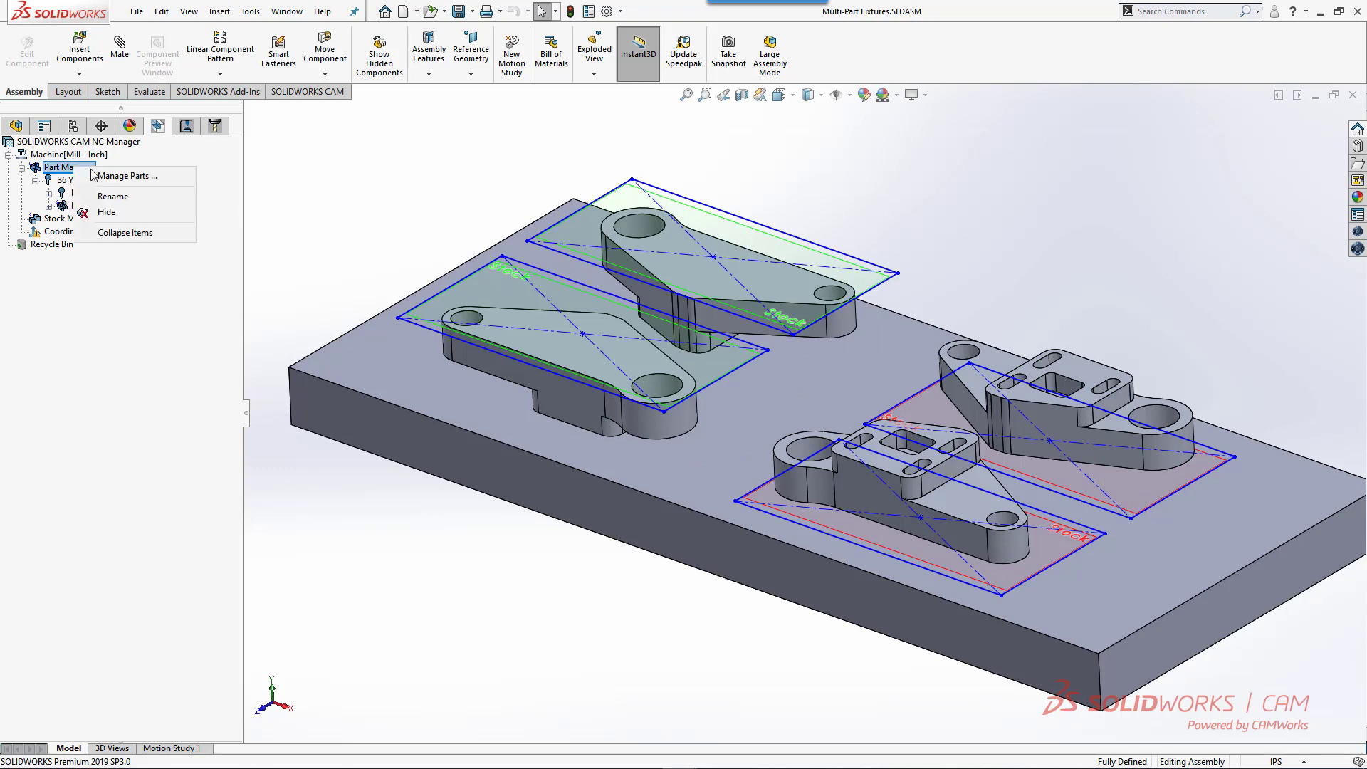
{"action": "left_click", "coordinate": [107, 176]}
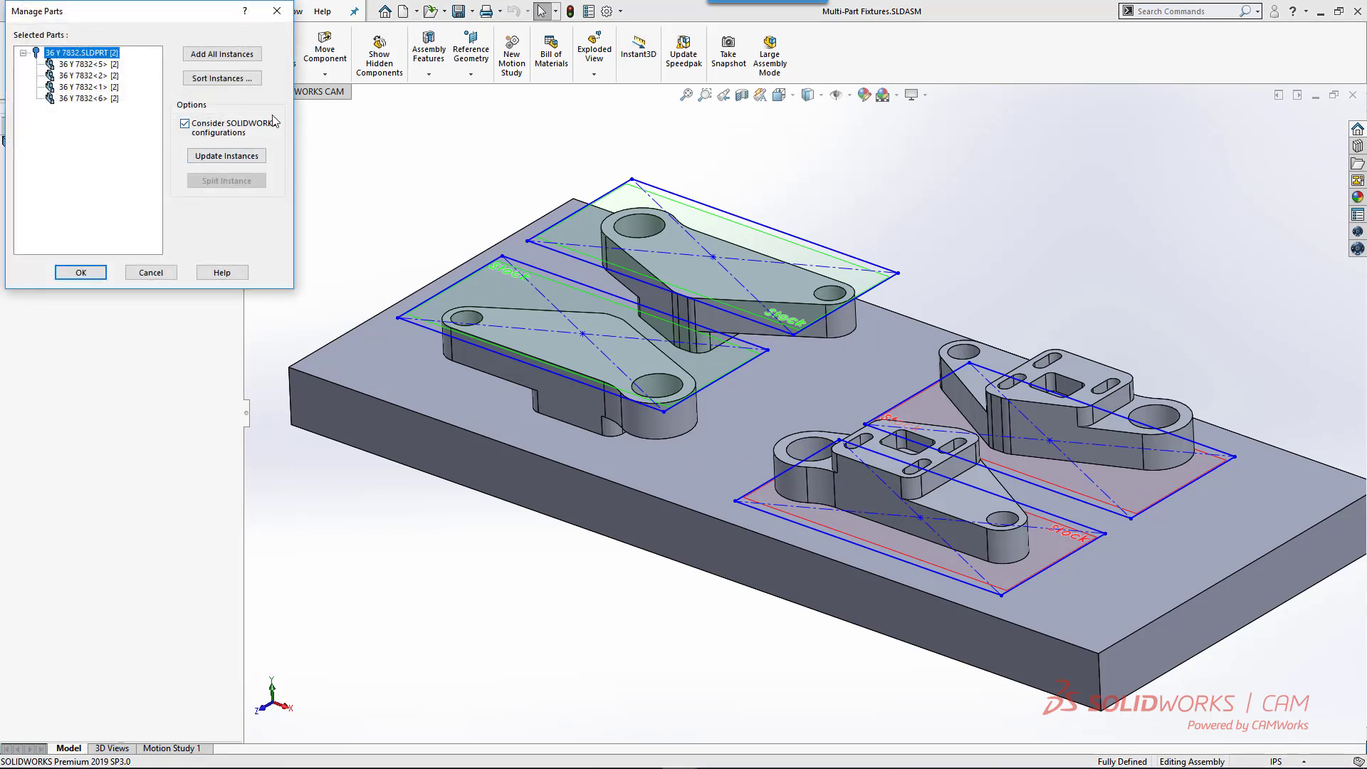
{"action": "left_click", "coordinate": [143, 274]}
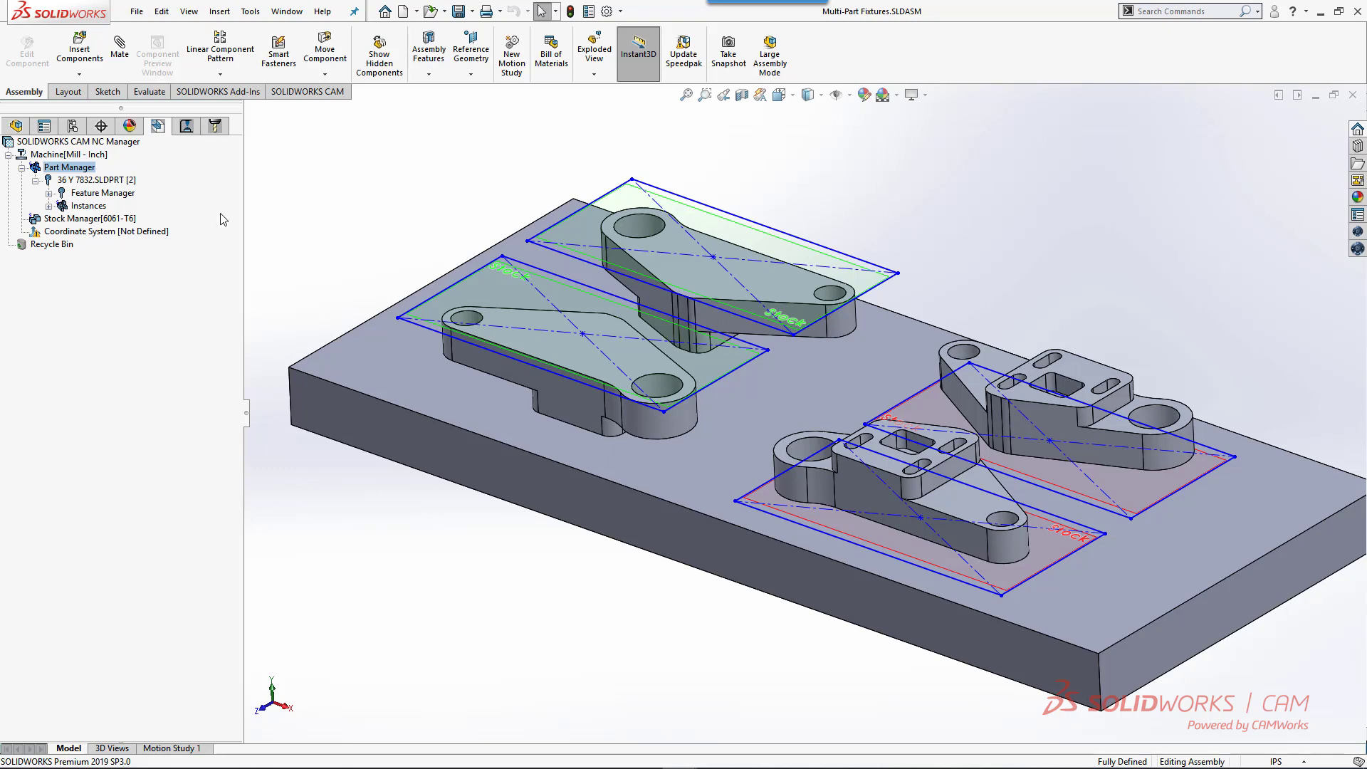
Make the fixture coordinate system user-defined: origin at the plate corner vertex, Z along its vertical edge
{"action": "double_click", "coordinate": [108, 237]}
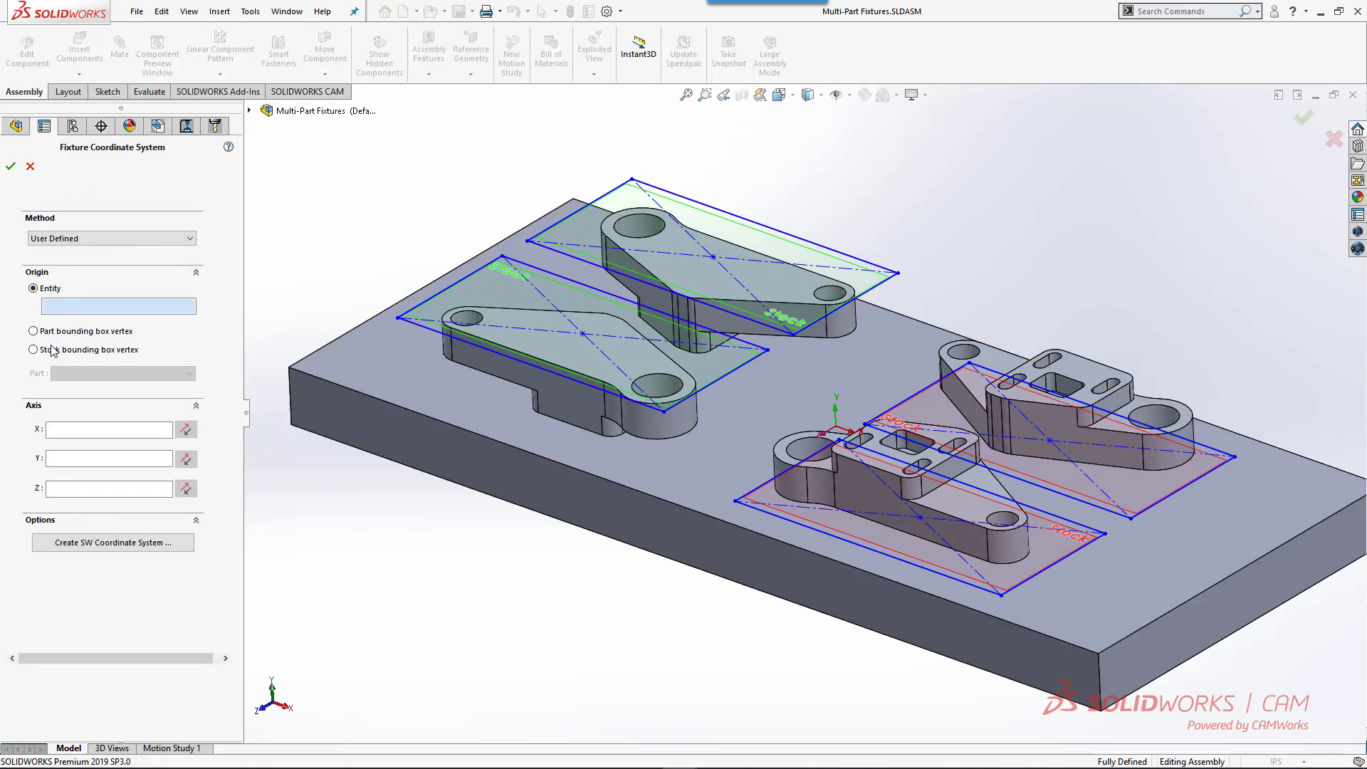
{"action": "left_click", "coordinate": [289, 368]}
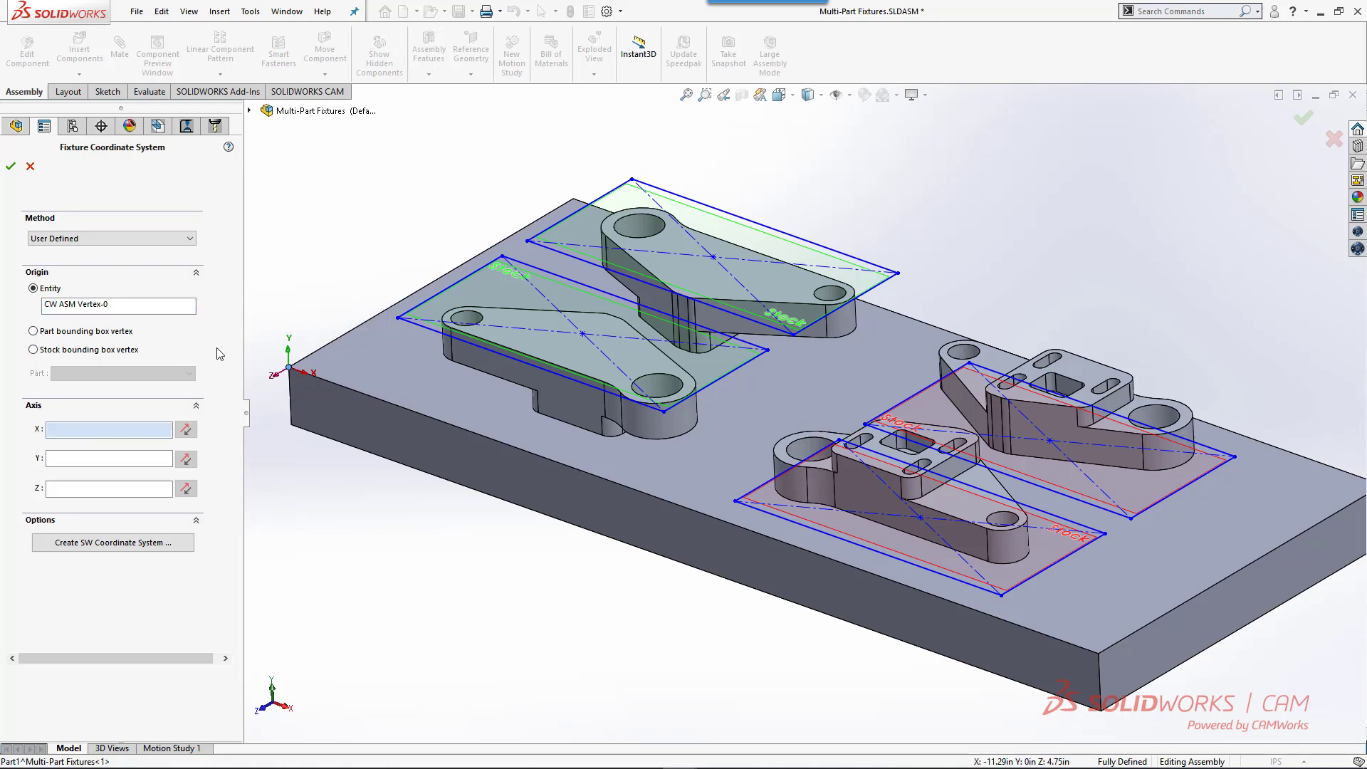
{"action": "left_click", "coordinate": [80, 492]}
{"action": "left_click", "coordinate": [290, 403]}
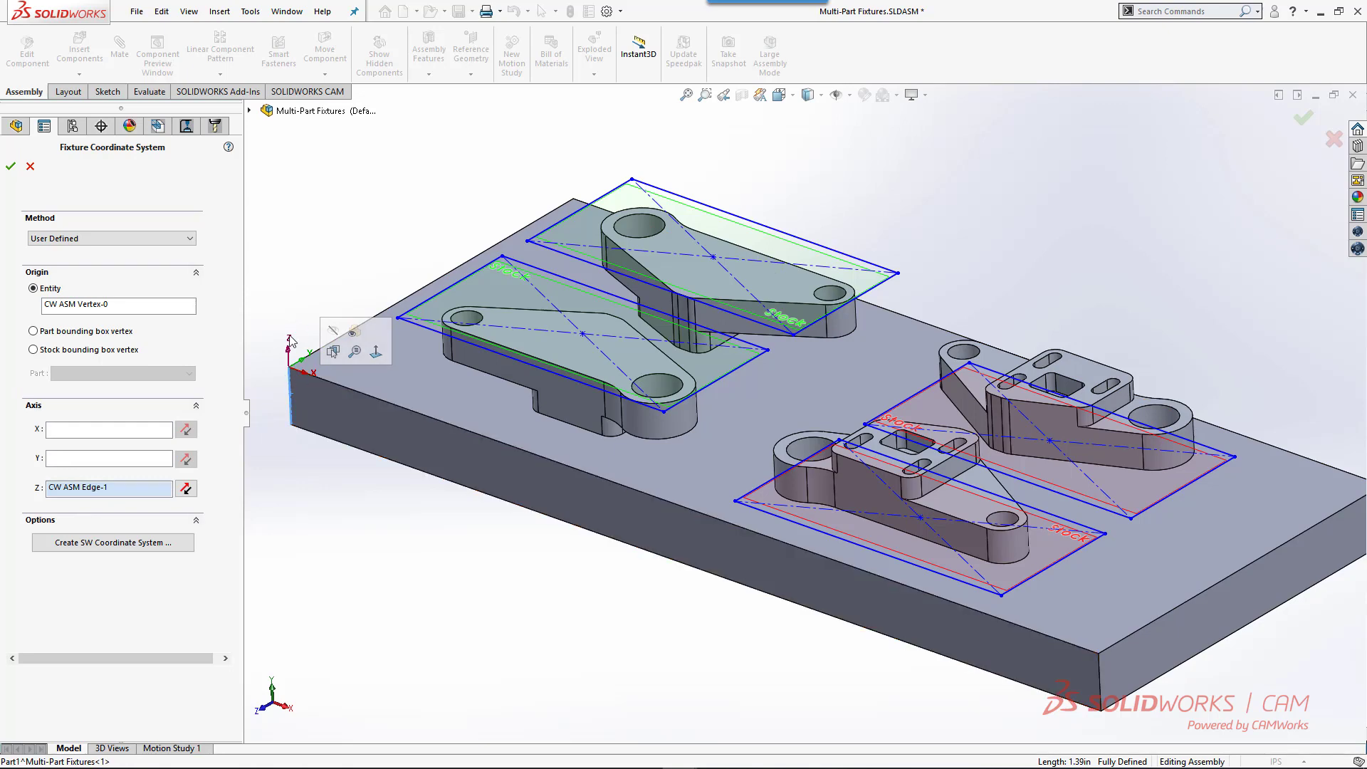
{"action": "left_click", "coordinate": [10, 166]}
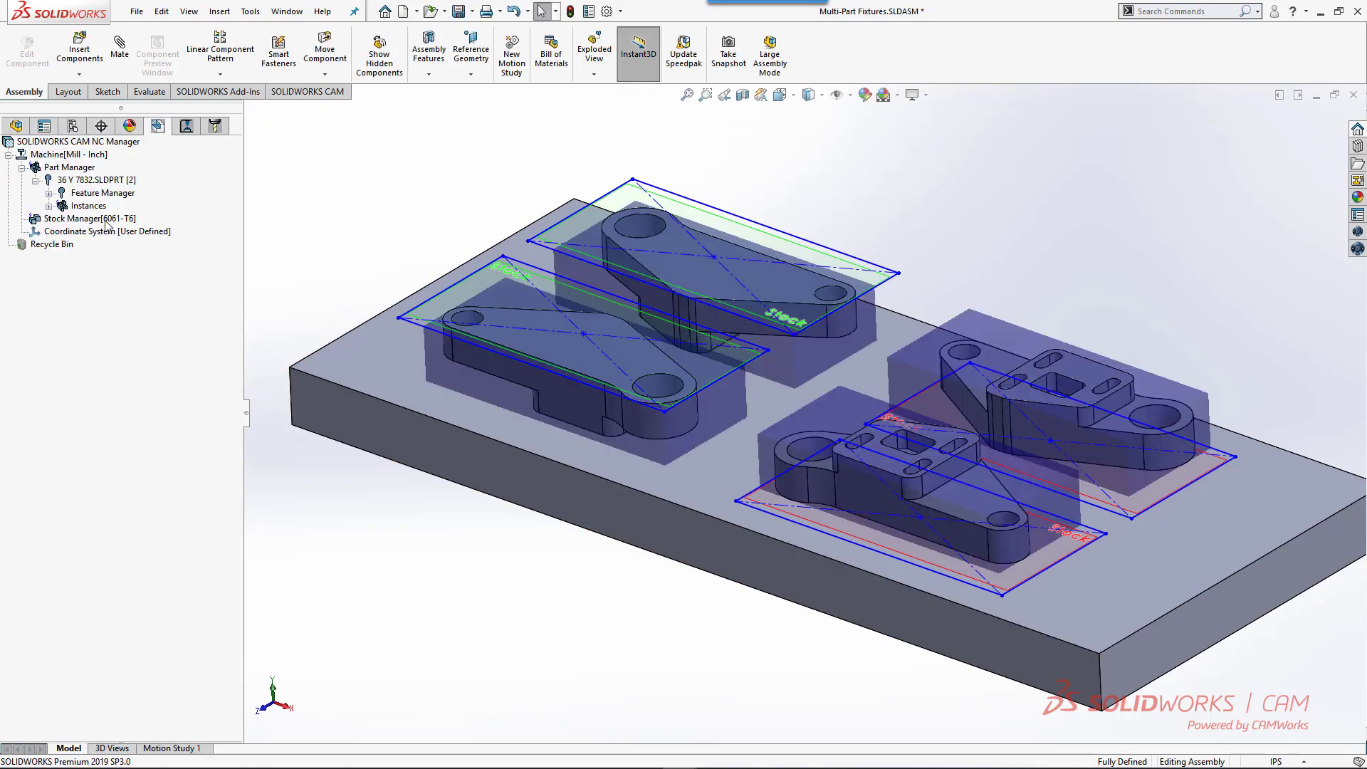
Enable the X+ and Y+ stock offsets and set both to 0.375in
{"action": "double_click", "coordinate": [78, 218]}
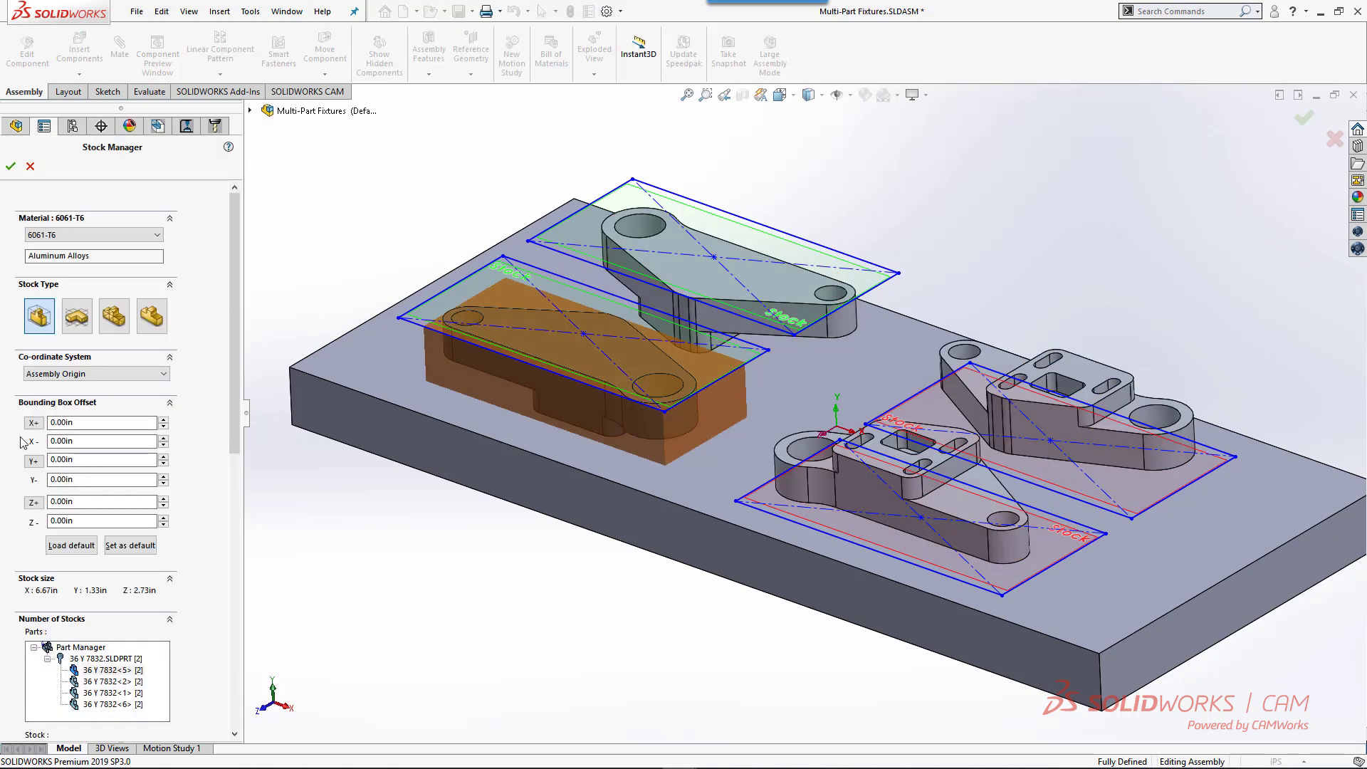
{"action": "left_click", "coordinate": [33, 422]}
{"action": "left_click", "coordinate": [33, 460]}
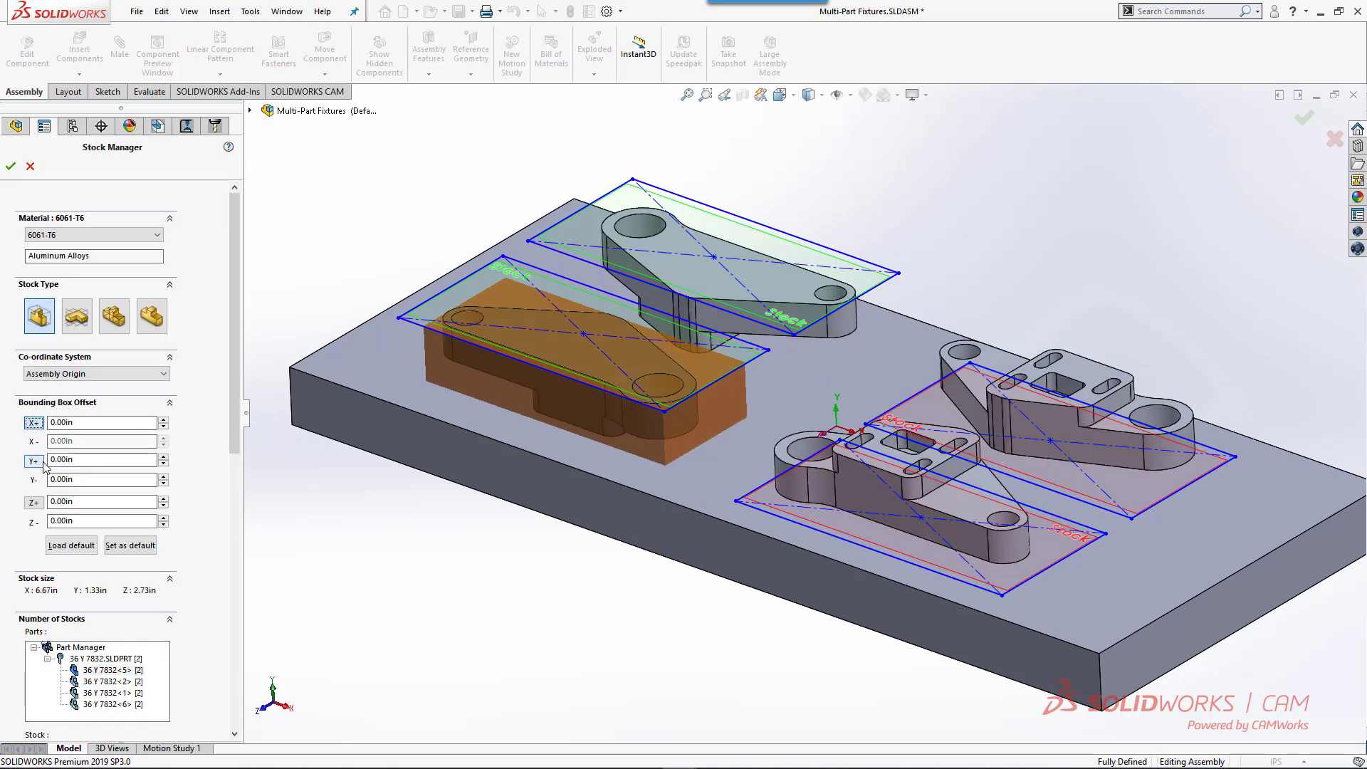
{"action": "double_click", "coordinate": [87, 422]}
{"action": "type", "text": ".375"}
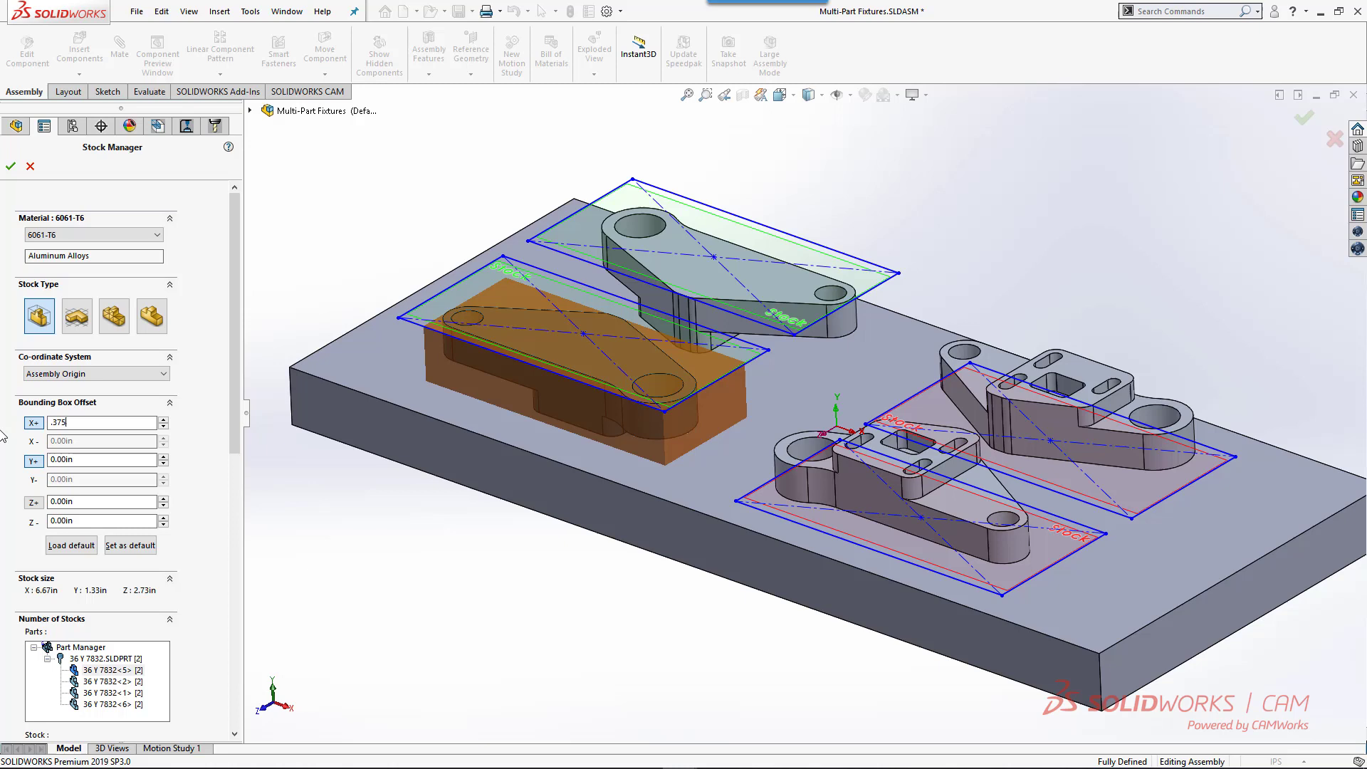
{"action": "key", "text": "Tab"}
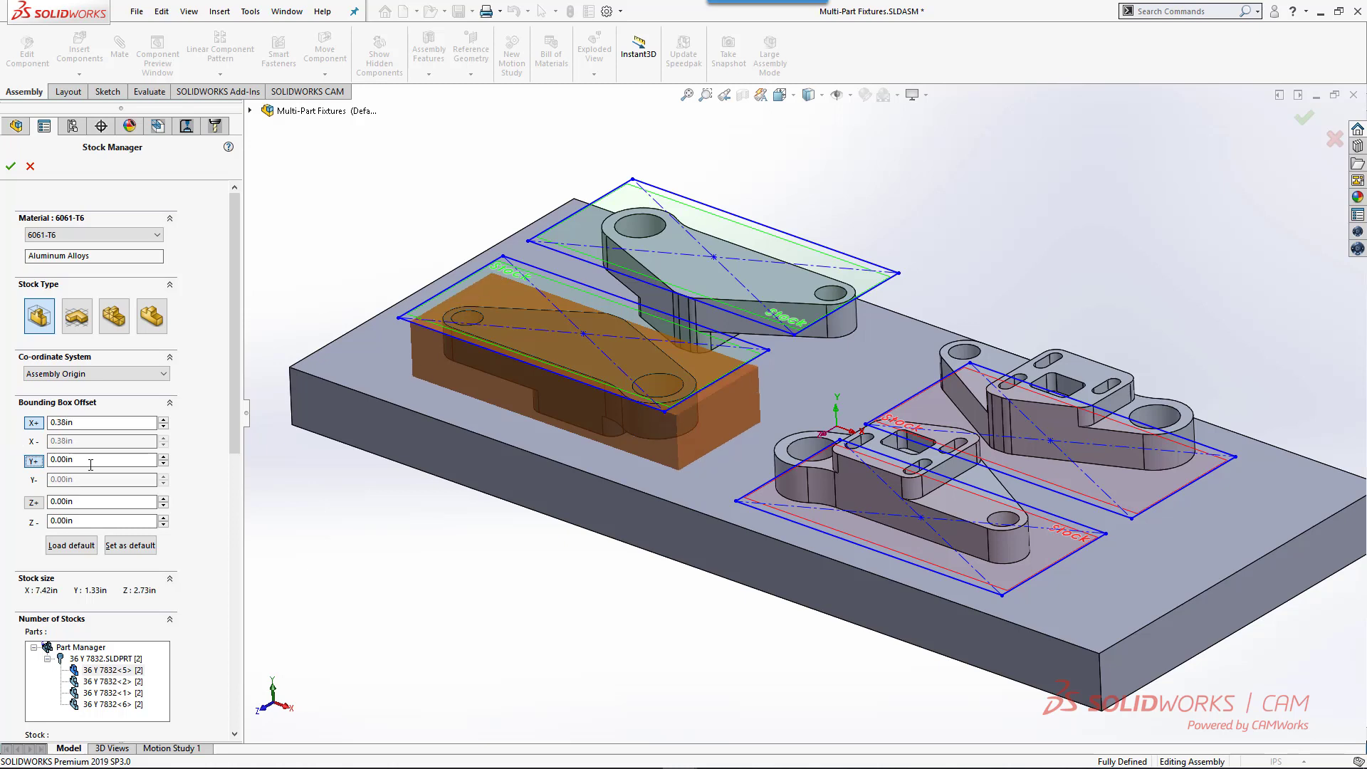
{"action": "double_click", "coordinate": [90, 461]}
{"action": "type", "text": ".375"}
{"action": "key", "text": "Tab"}
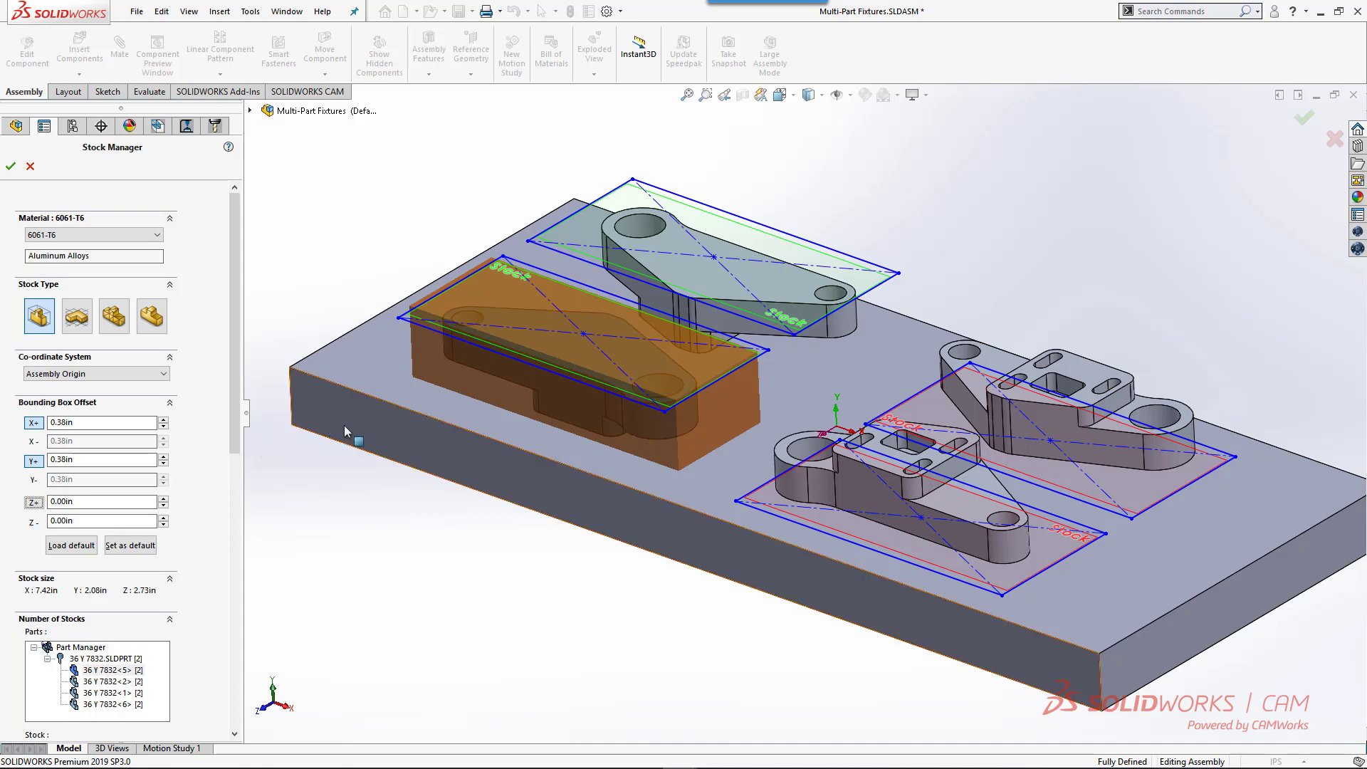
{"action": "middle_click_drag", "start_coordinate": [460, 378], "coordinate": [399, 403]}
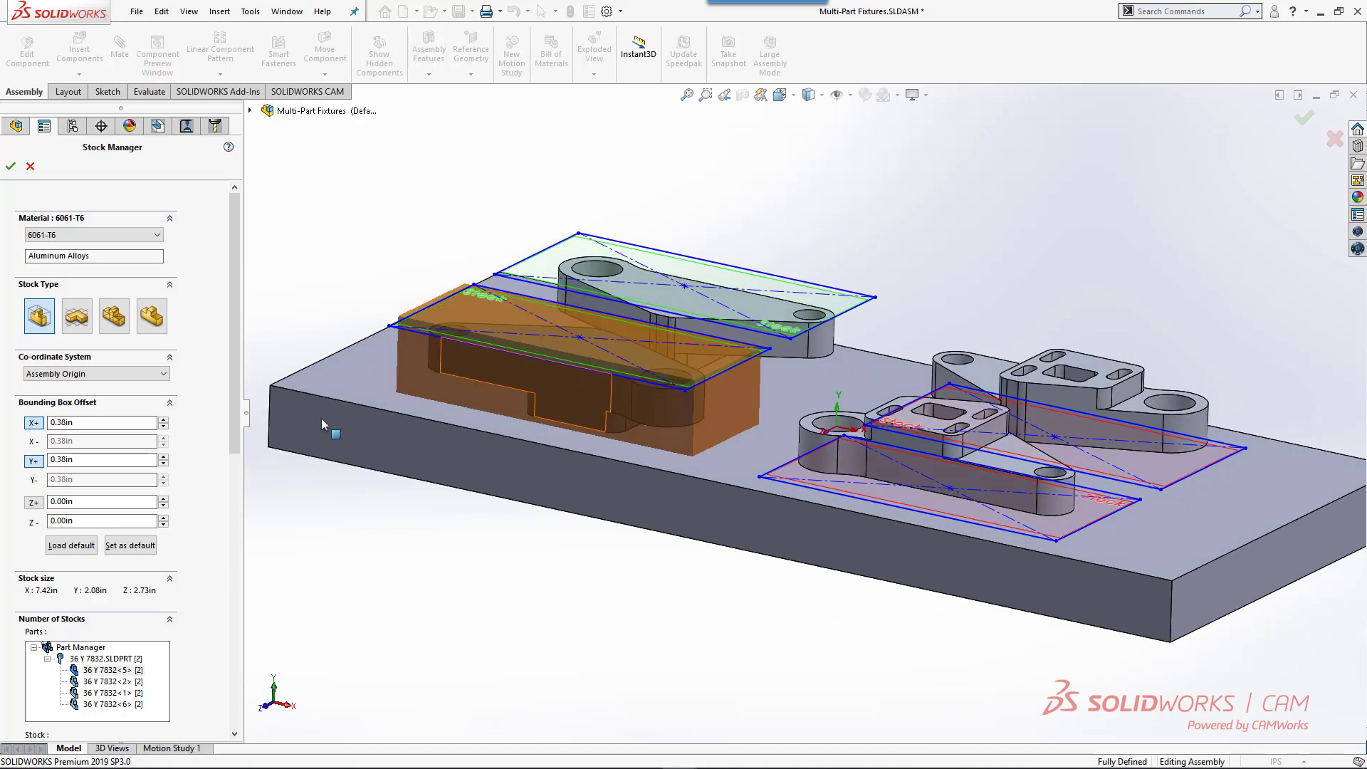
Reduce the Y+ offset to 0.25in and give Z a uniform 0.38in offset
{"action": "double_click", "coordinate": [80, 460]}
{"action": "type", "text": "."}
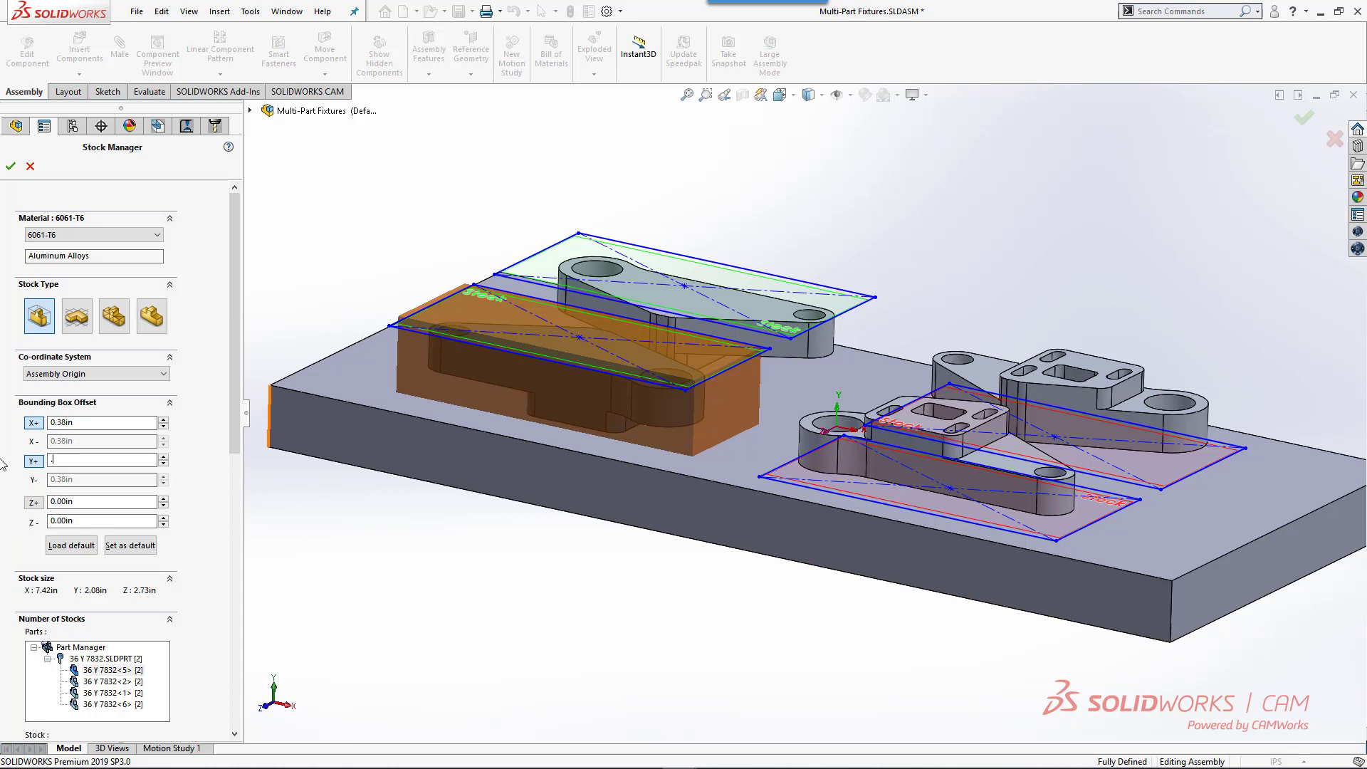
{"action": "type", "text": "25"}
{"action": "key", "text": "Tab"}
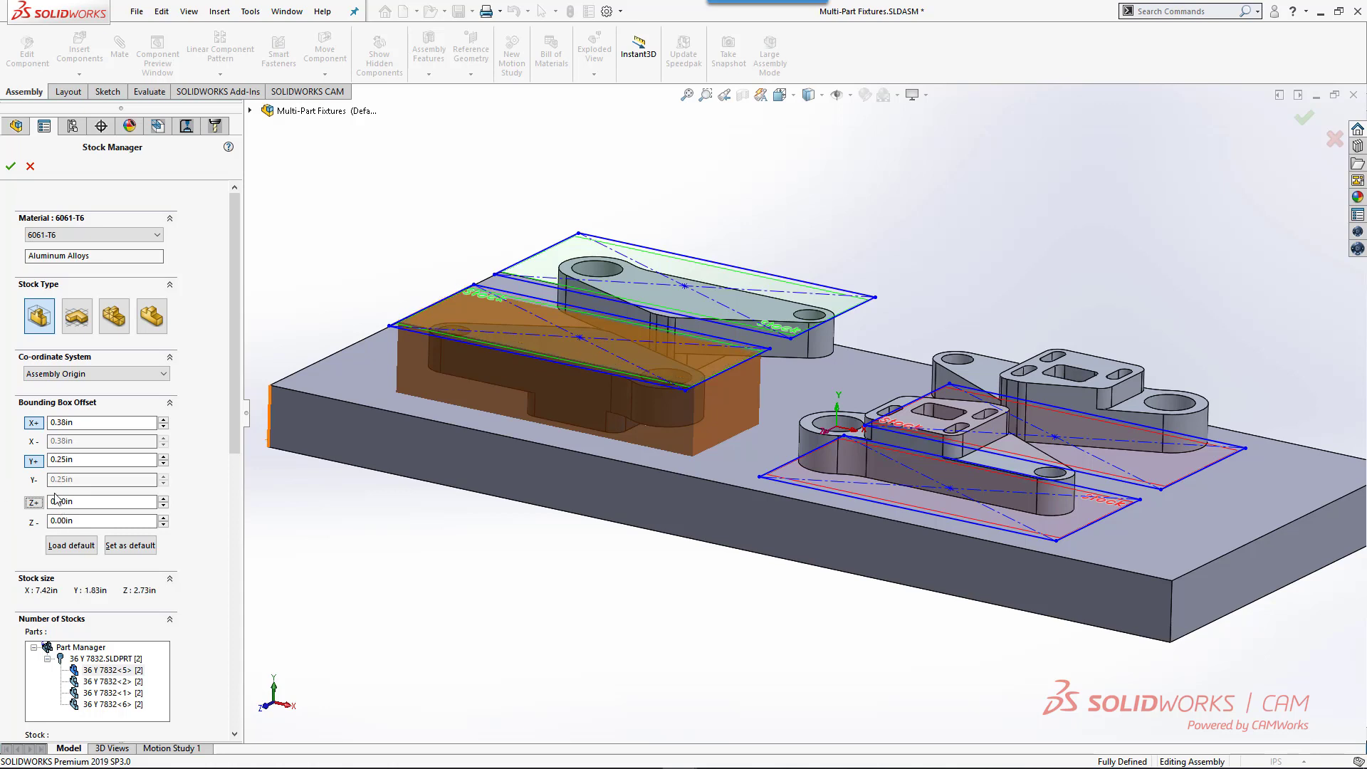
{"action": "left_click", "coordinate": [33, 502]}
{"action": "double_click", "coordinate": [72, 501]}
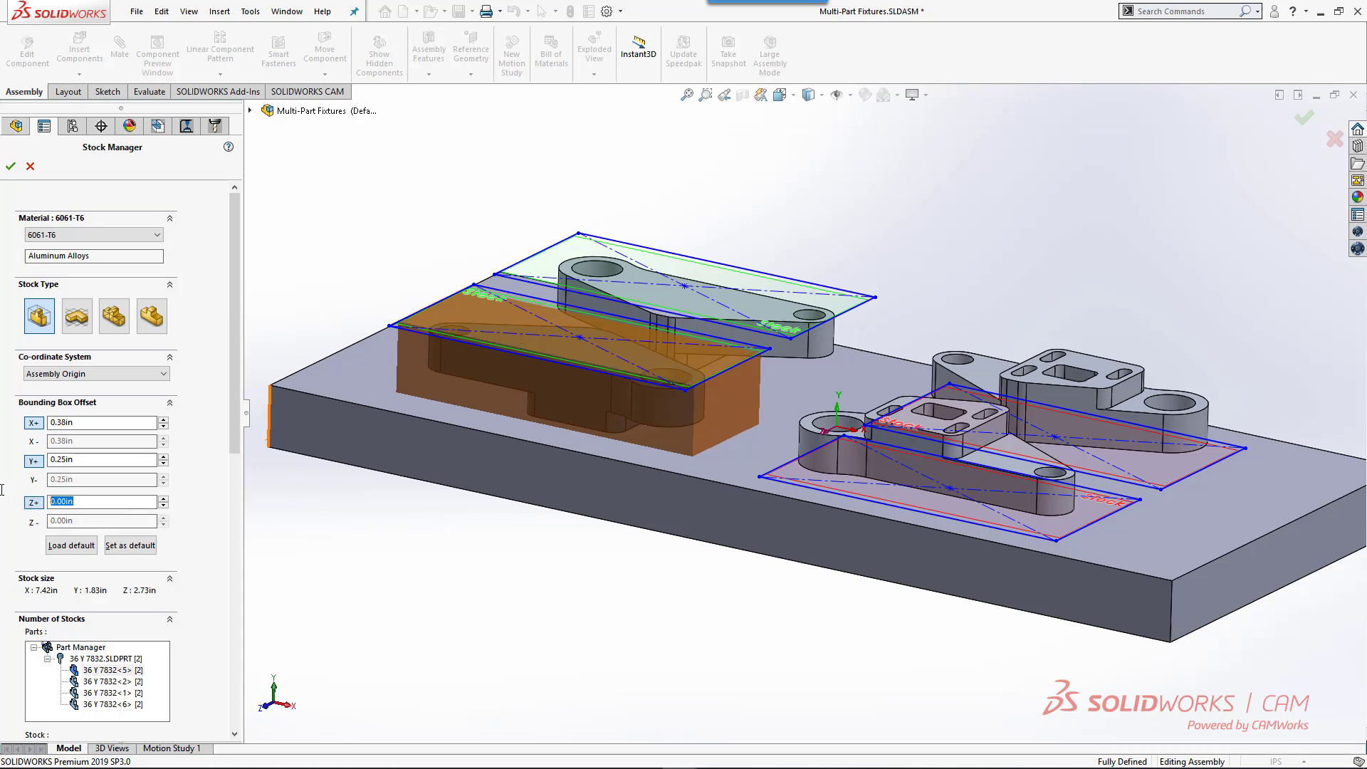
{"action": "type", "text": ".38"}
{"action": "key", "text": "Tab"}
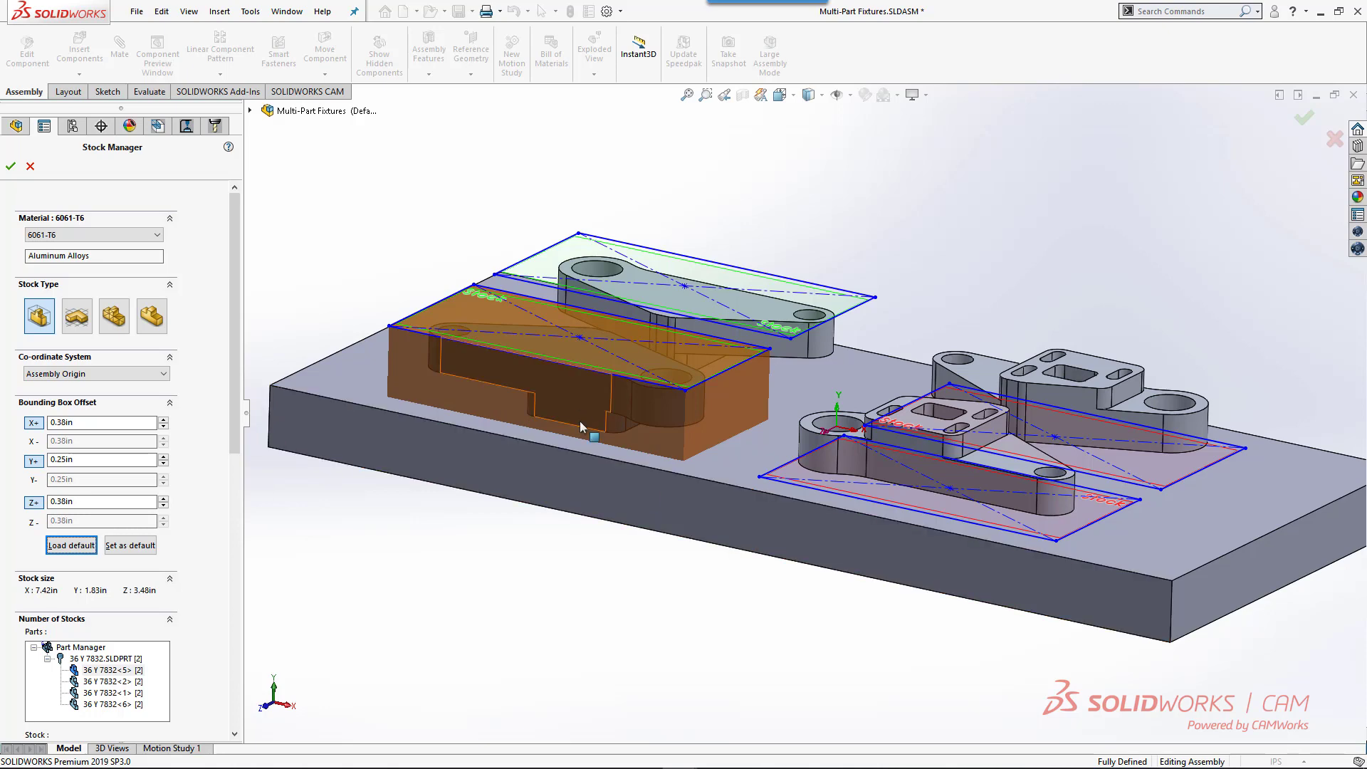
{"action": "middle_click_drag", "start_coordinate": [582, 428], "coordinate": [503, 427]}
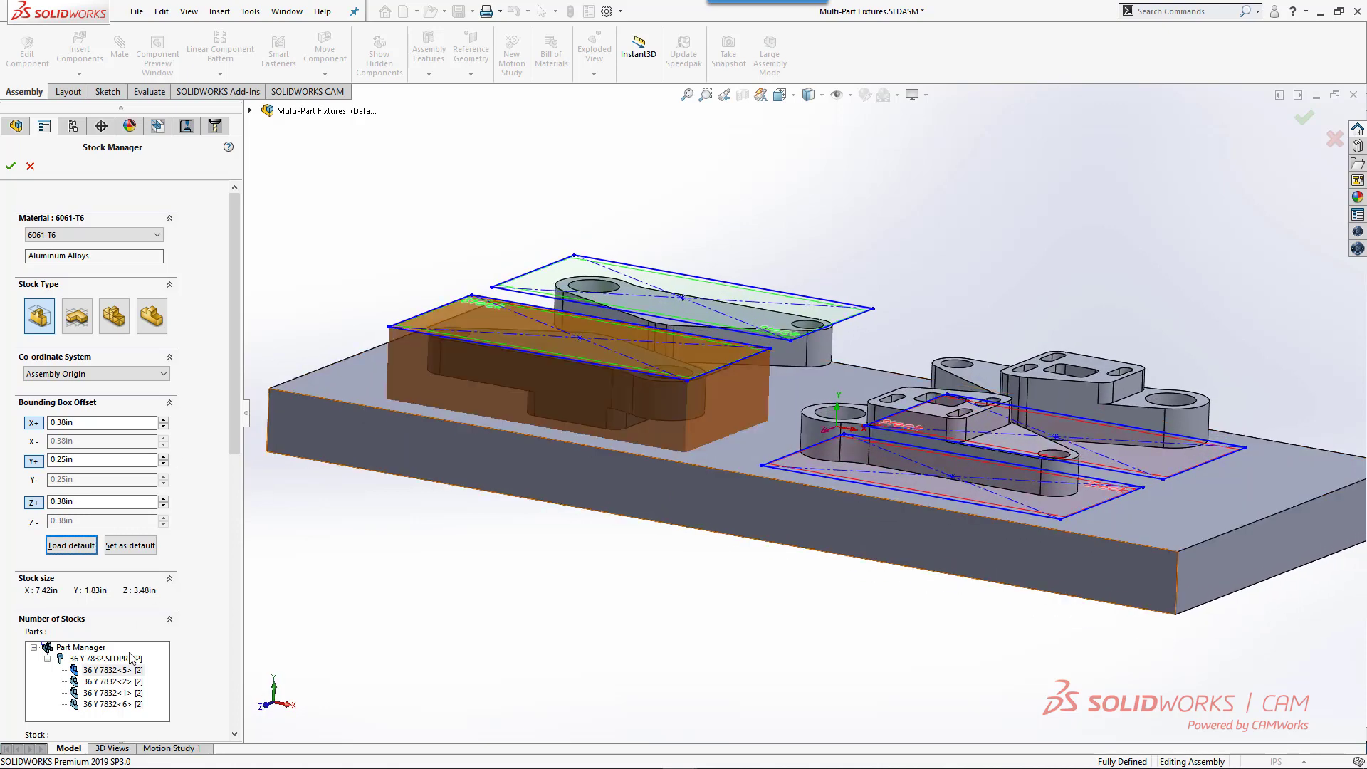
Select the front-left part's stock and set its negative Y offset to 0
{"action": "left_click", "coordinate": [107, 682]}
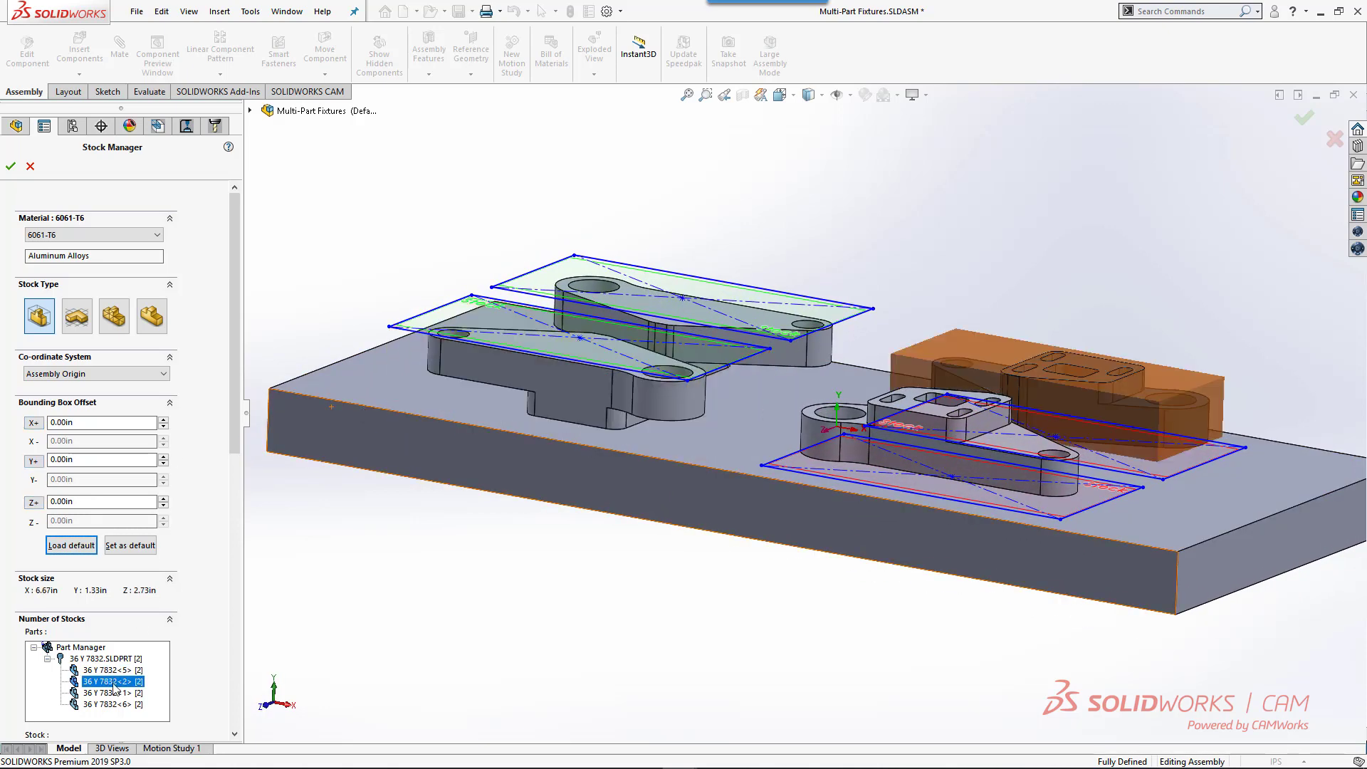
{"action": "left_click", "coordinate": [106, 693]}
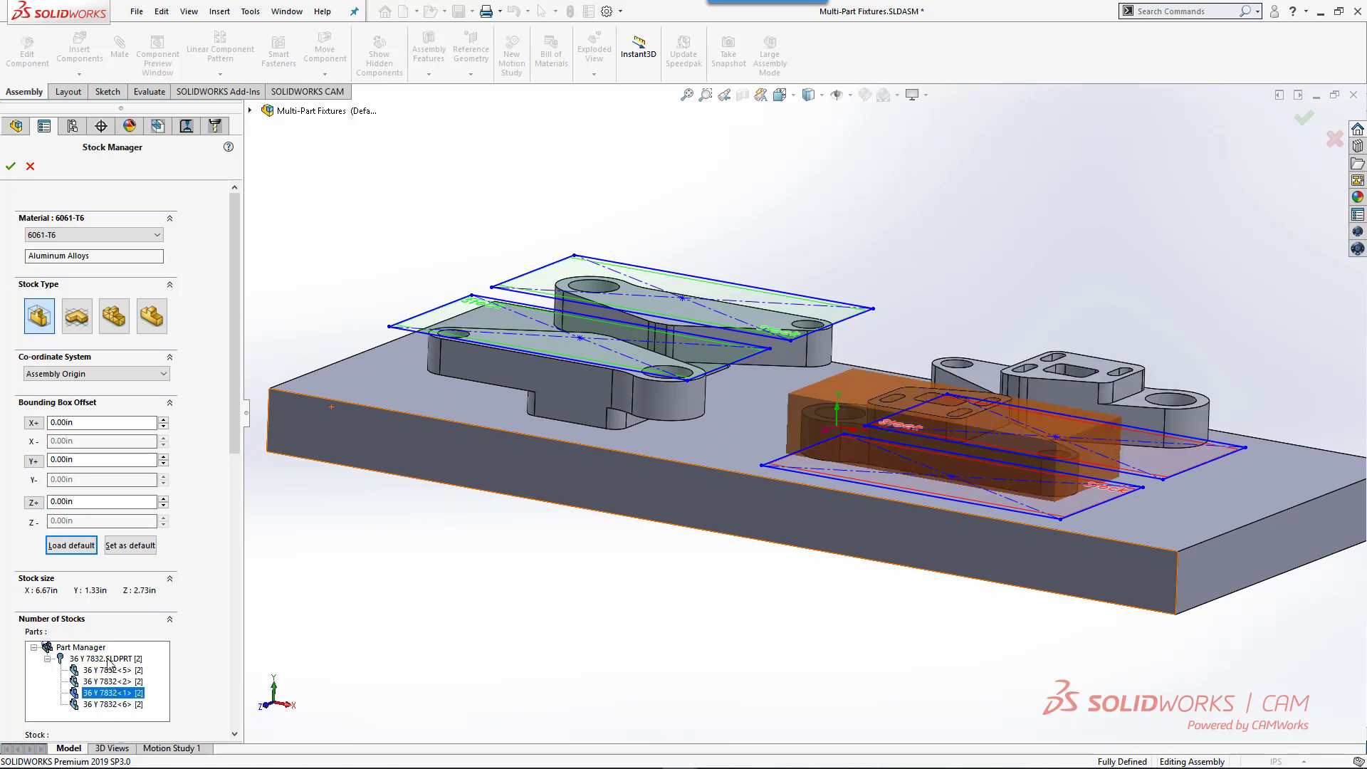
{"action": "left_click", "coordinate": [100, 659]}
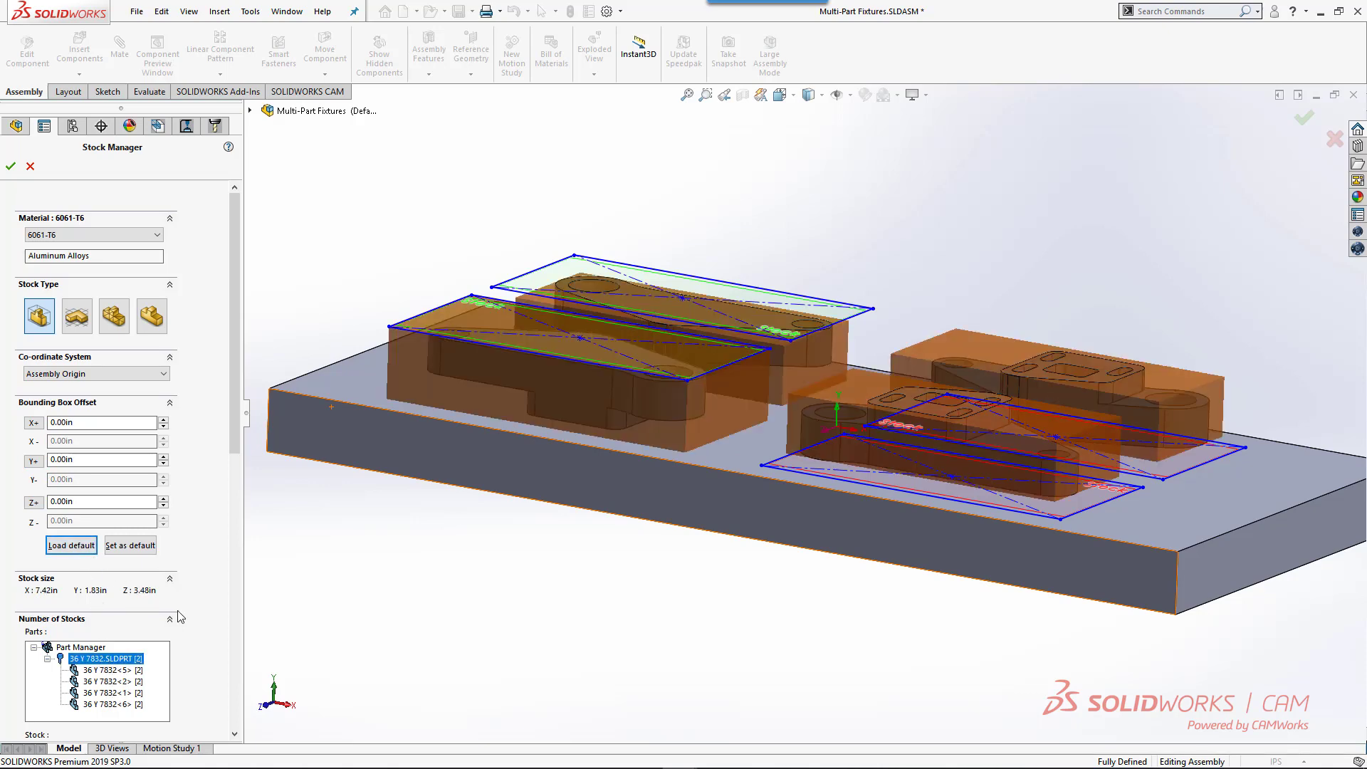
{"action": "left_click", "coordinate": [132, 671]}
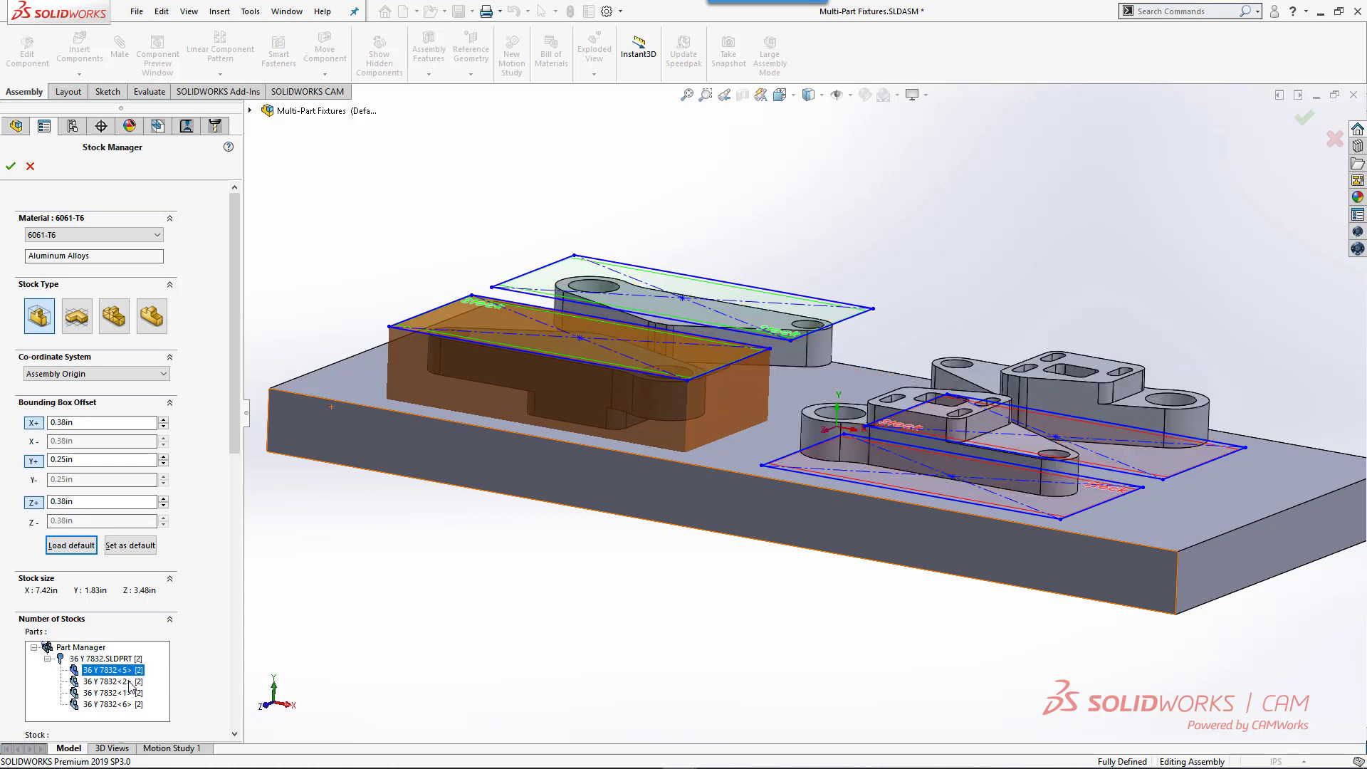
{"action": "left_click", "coordinate": [33, 461]}
{"action": "left_click", "coordinate": [87, 482]}
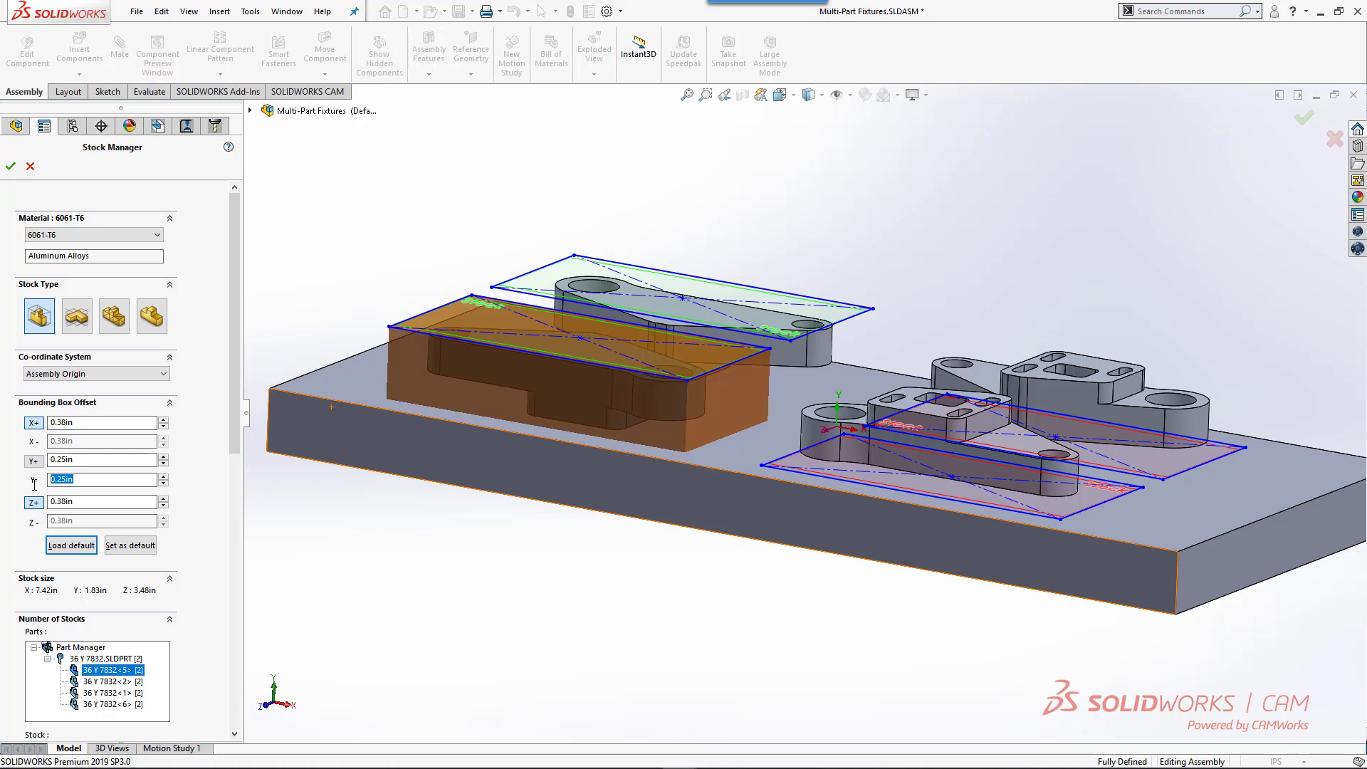
{"action": "type", "text": "0"}
{"action": "key", "text": "Tab"}
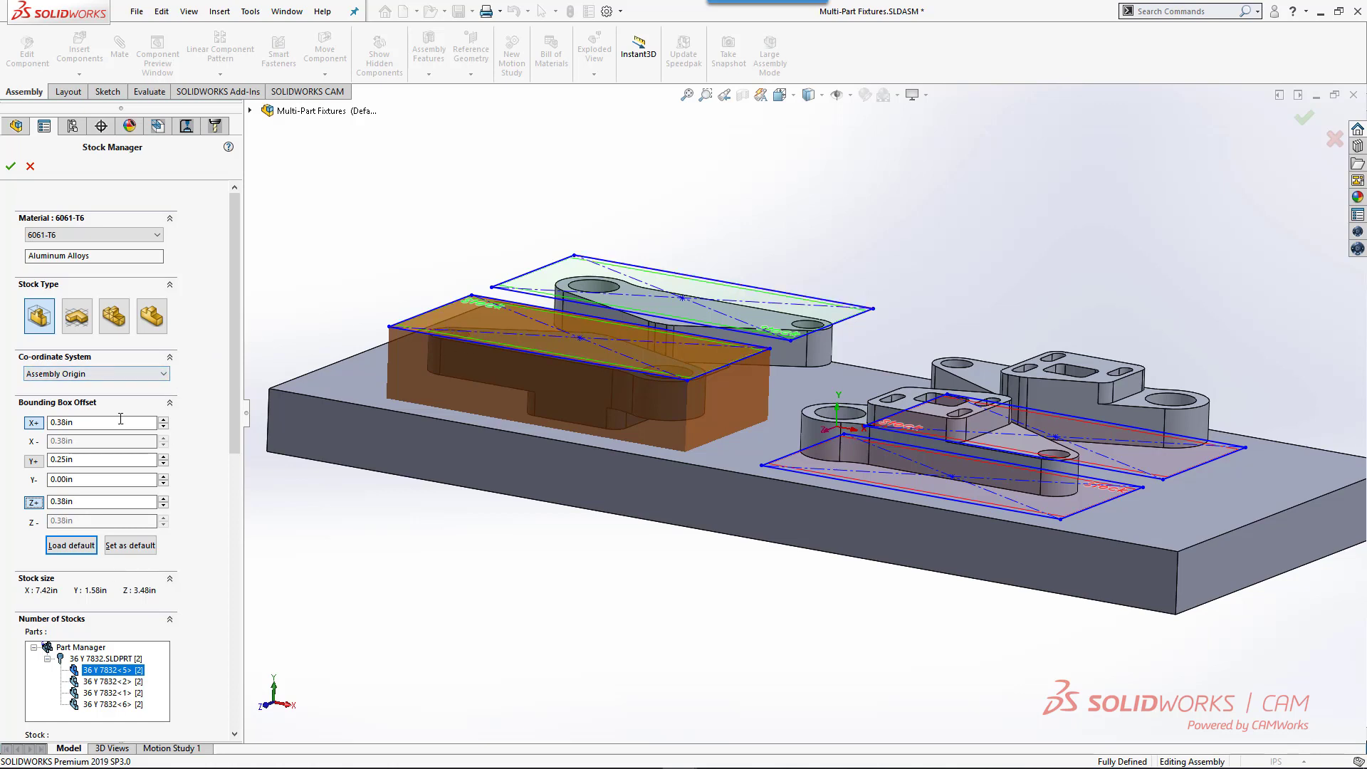
Base the stock on the FCS and make the Y offset 0.38in on both sides
{"action": "left_click", "coordinate": [123, 374]}
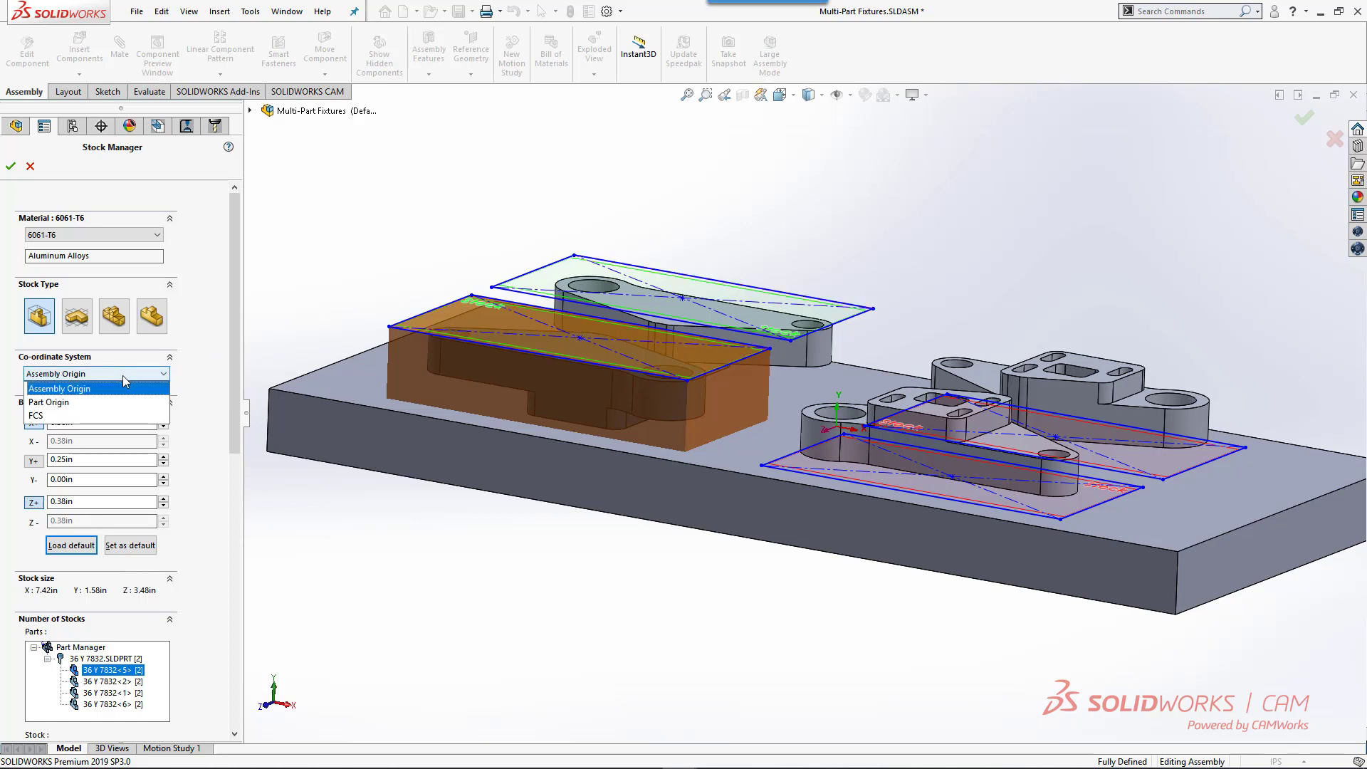
{"action": "left_click", "coordinate": [93, 416]}
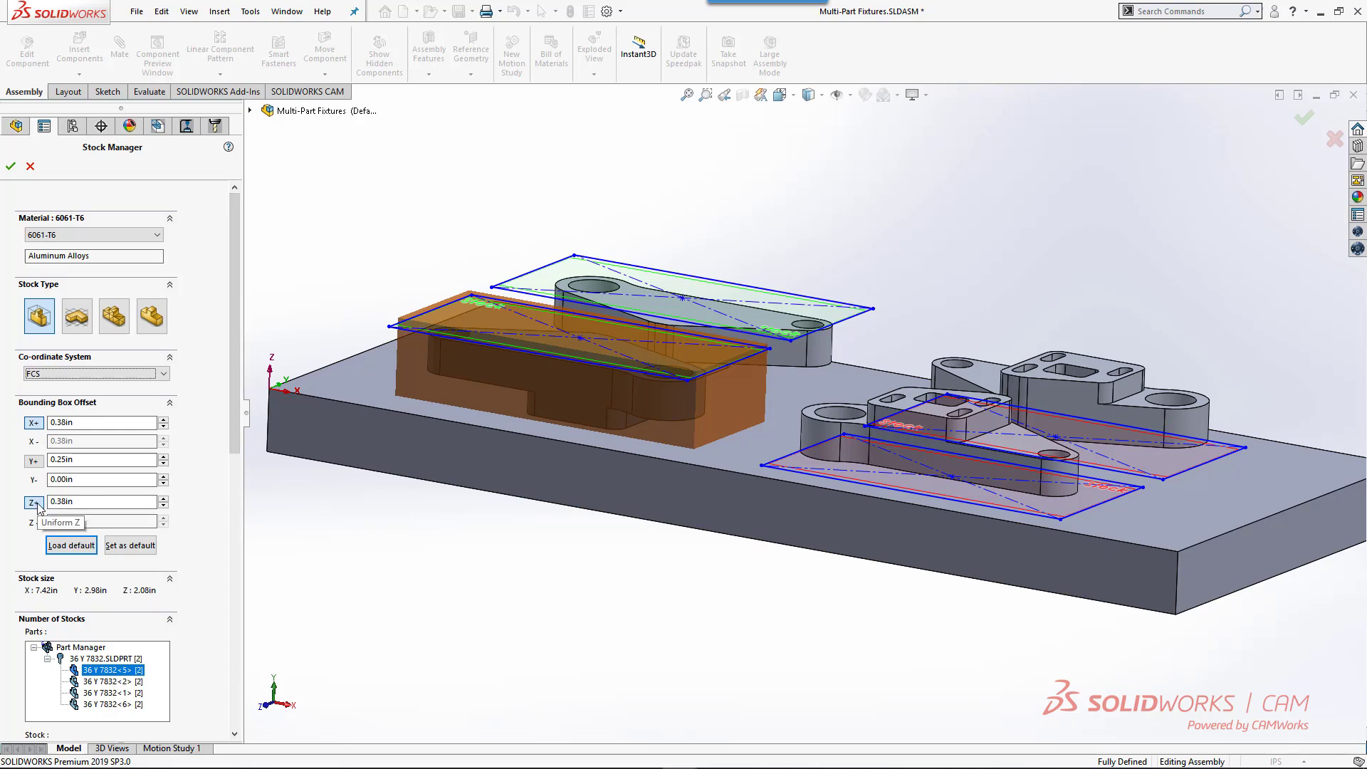
{"action": "key", "text": "ctrl+7"}
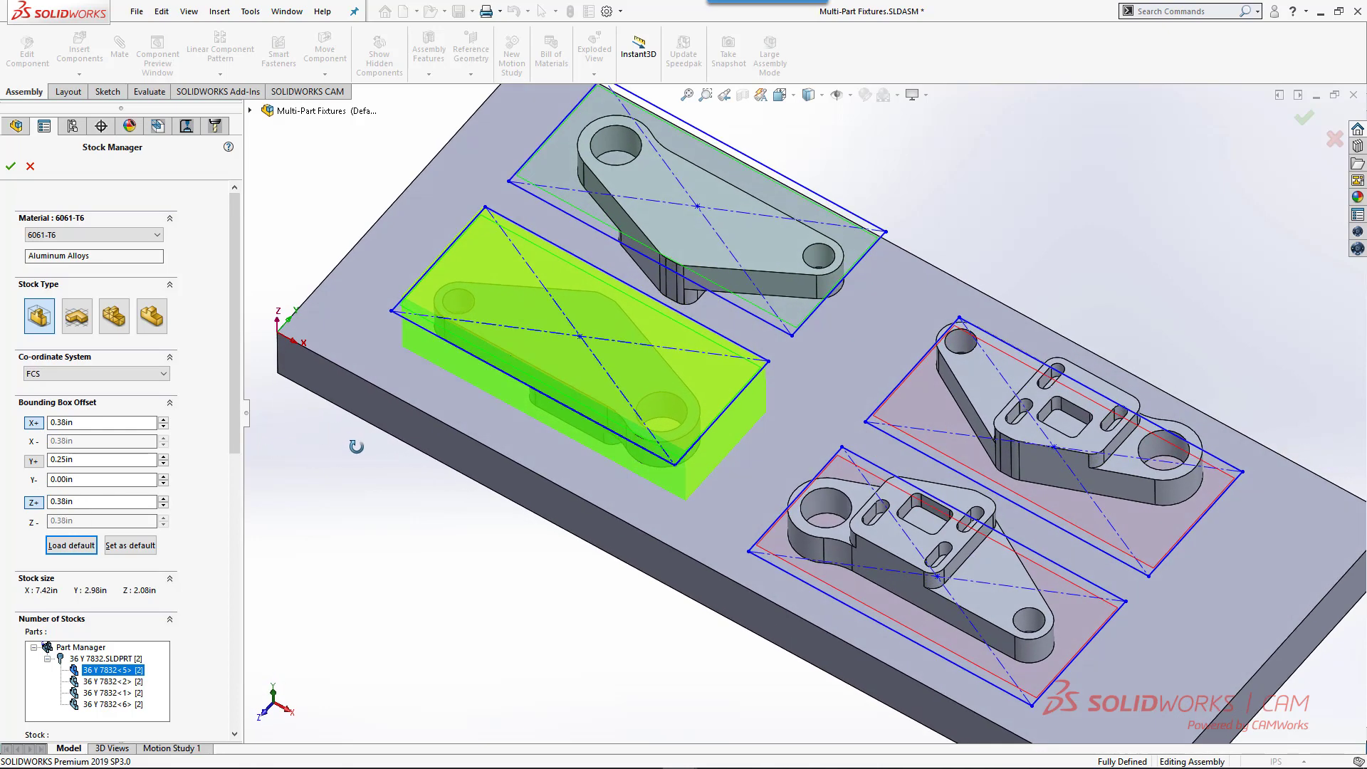
{"action": "left_click", "coordinate": [36, 461]}
{"action": "left_click_drag", "start_coordinate": [77, 460], "coordinate": [4, 464]}
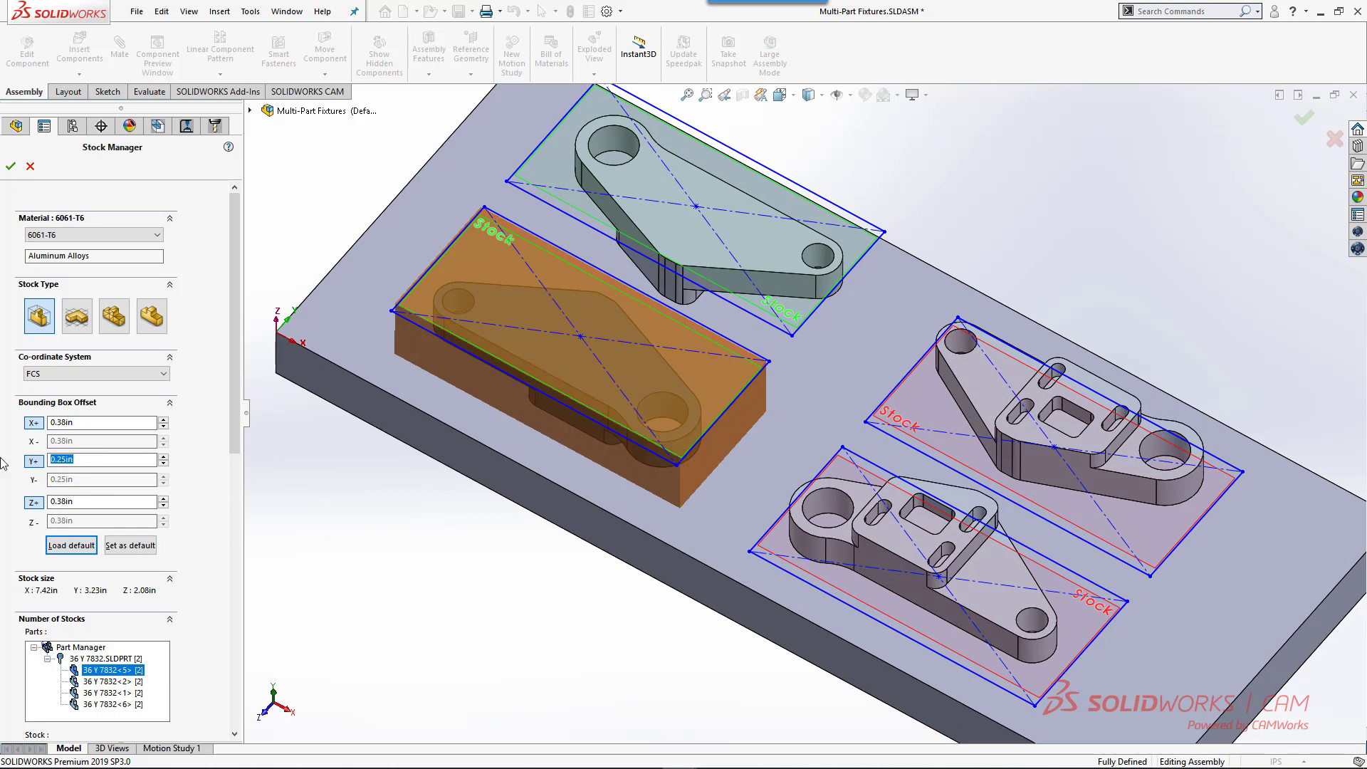
{"action": "type", "text": ".38"}
{"action": "key", "text": "Return"}
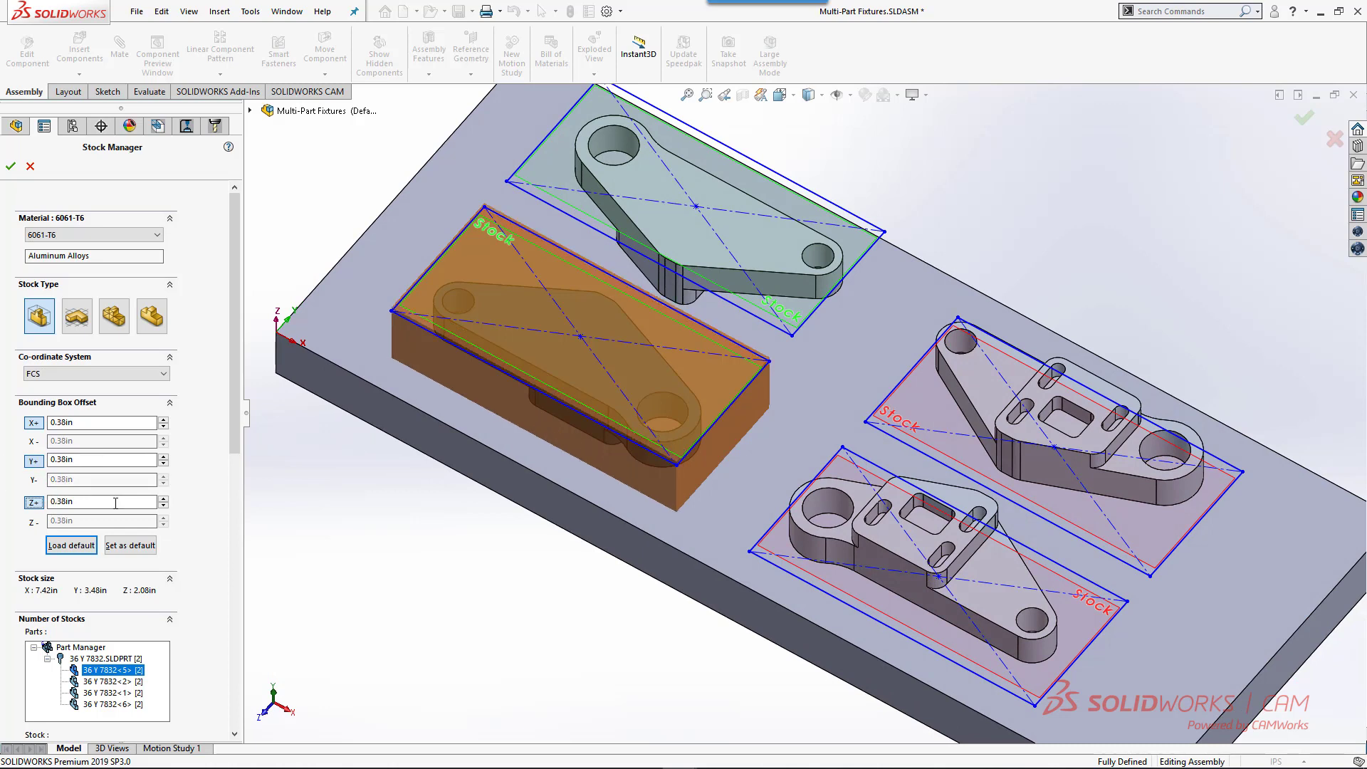
Split the Z offsets to 0 below and 0.25in on top
{"action": "left_click", "coordinate": [31, 503]}
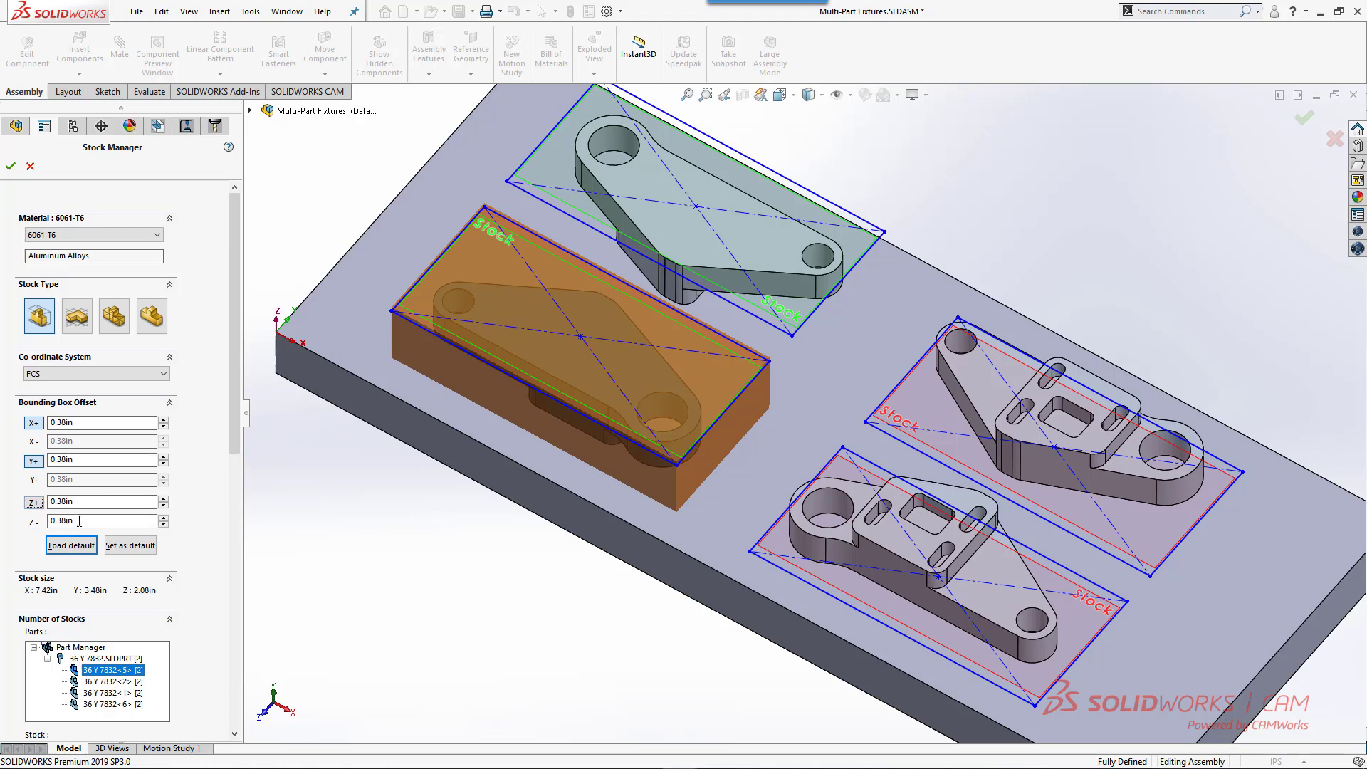
{"action": "left_click_drag", "start_coordinate": [80, 521], "coordinate": [2, 524]}
{"action": "type", "text": "0"}
{"action": "key", "text": "Return"}
{"action": "middle_click_drag", "start_coordinate": [628, 529], "coordinate": [657, 369]}
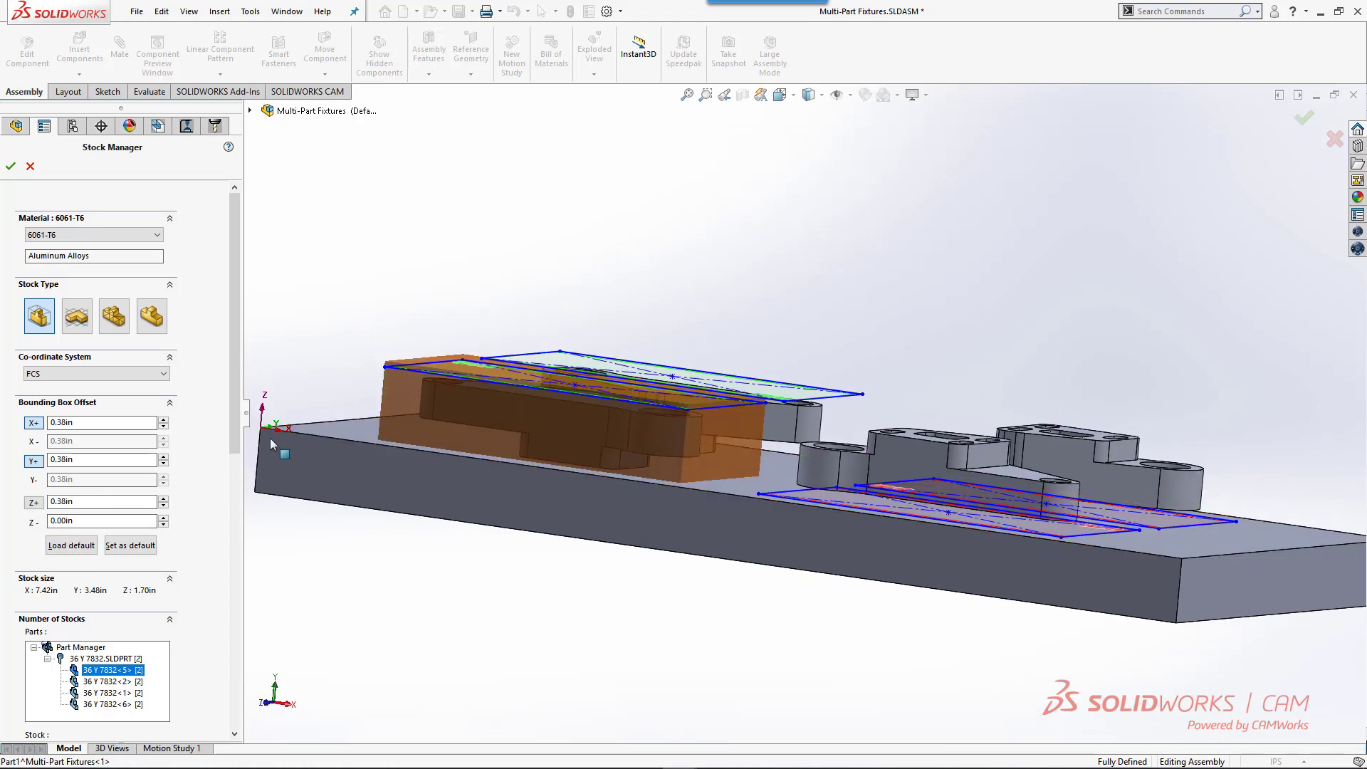
{"action": "left_click_drag", "start_coordinate": [90, 504], "coordinate": [2, 509]}
{"action": "type", "text": "0.25"}
{"action": "key", "text": "Tab"}
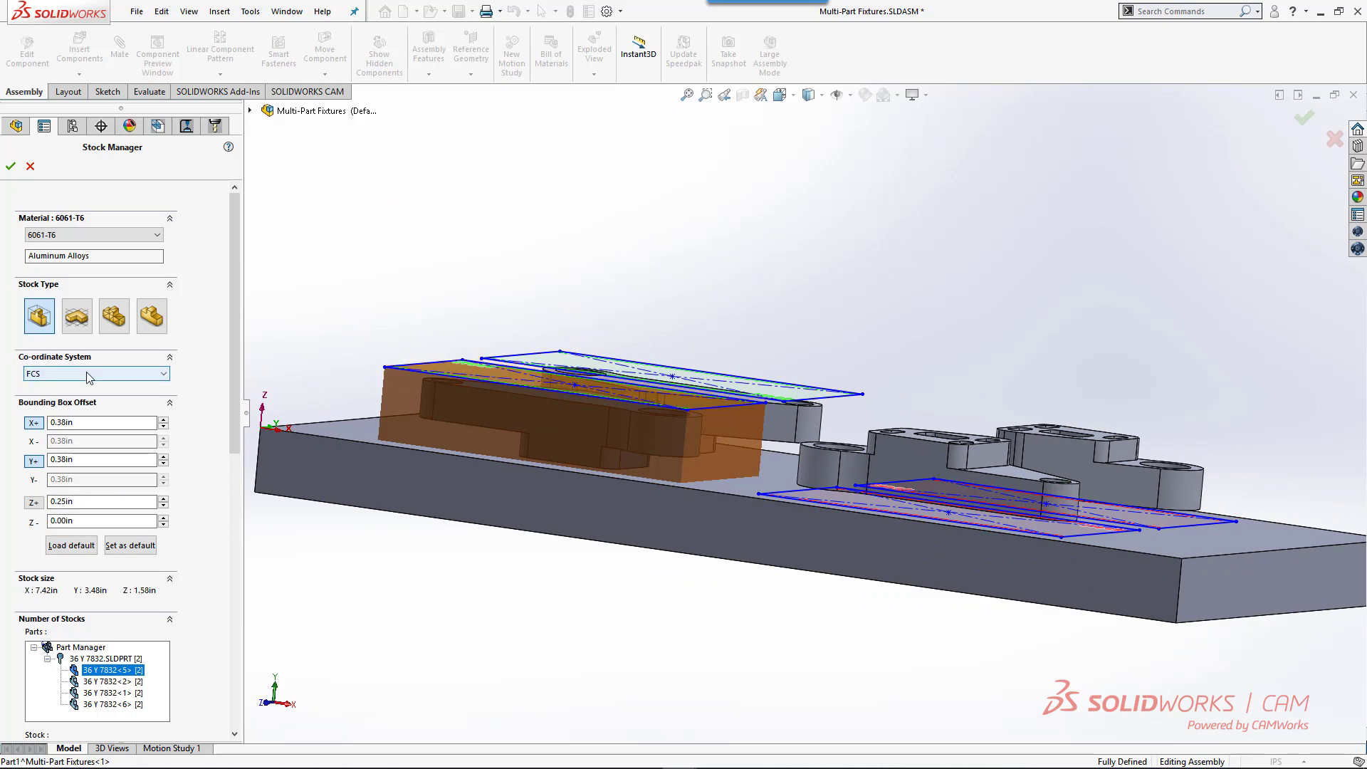
For the rear-right part's stock, set X and Y offsets to 0.375in and enter 0.25in for Z
{"action": "left_click", "coordinate": [114, 682]}
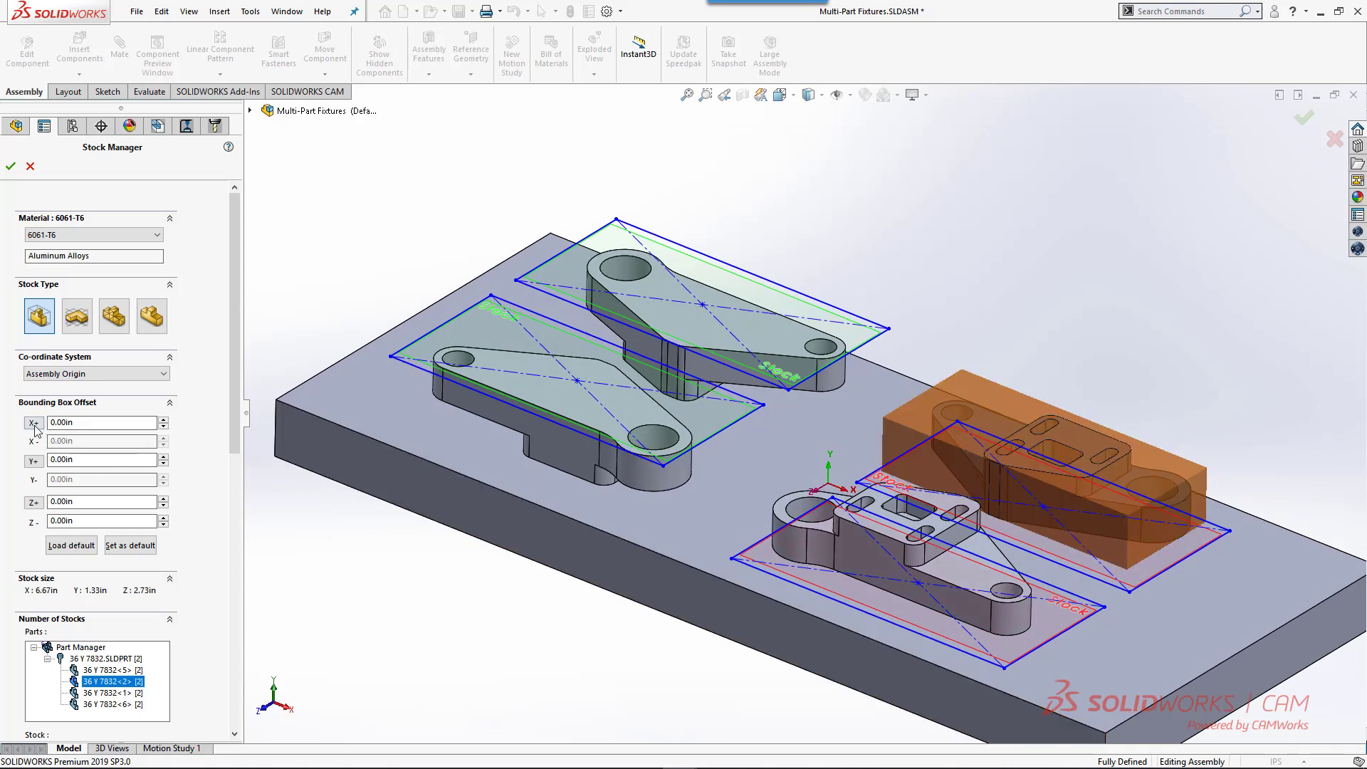
{"action": "left_click_drag", "start_coordinate": [79, 423], "coordinate": [2, 421]}
{"action": "type", "text": ".375"}
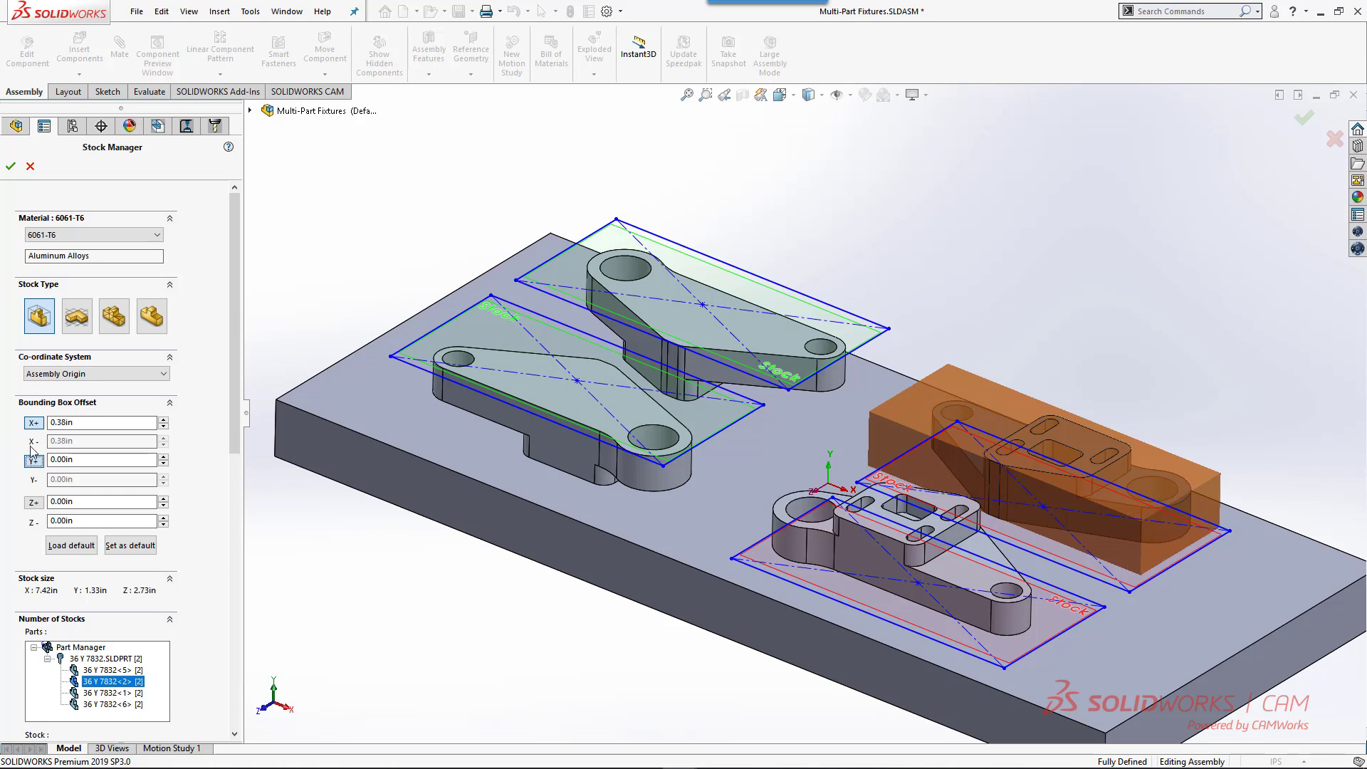
{"action": "key", "text": "Tab"}
{"action": "type", "text": ".3"}
{"action": "key", "text": "Tab"}
{"action": "key", "text": "Tab"}
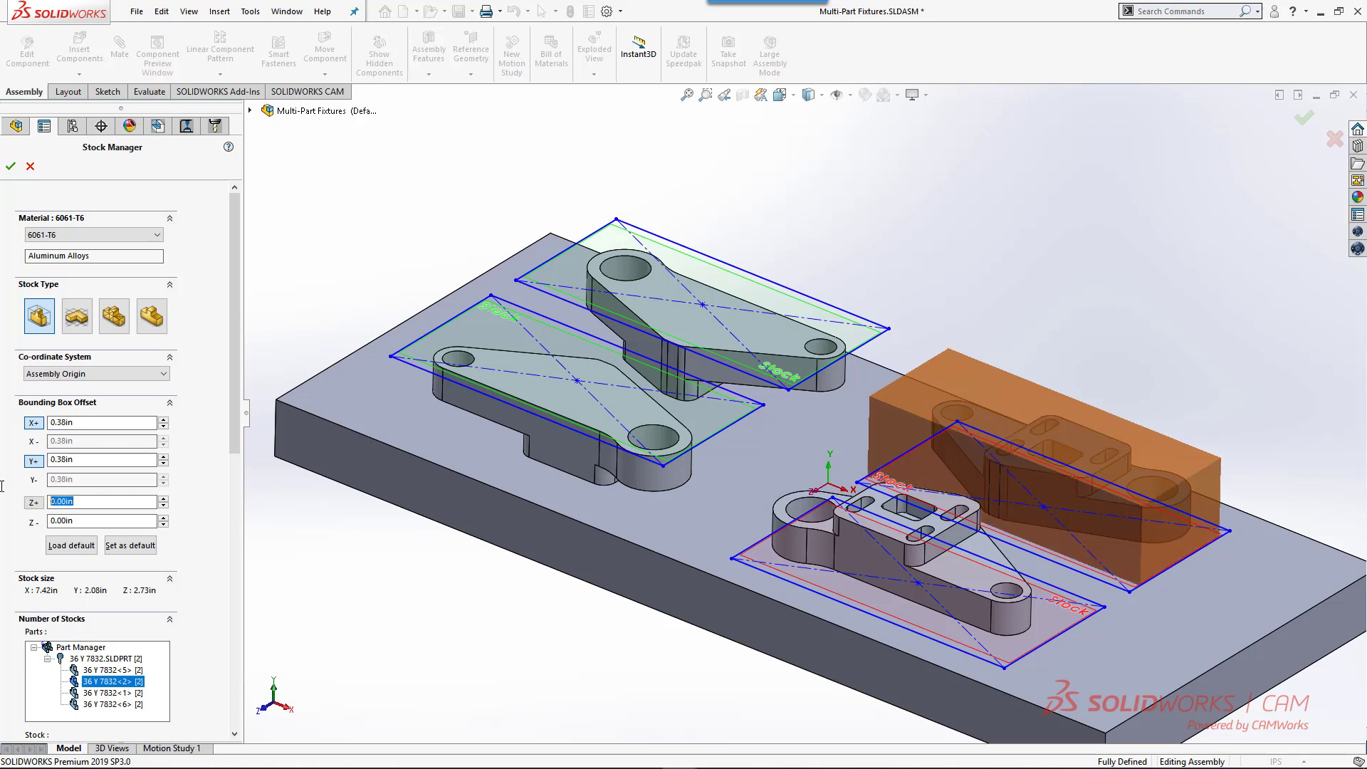
{"action": "type", "text": ".25"}
{"action": "key", "text": "Tab"}
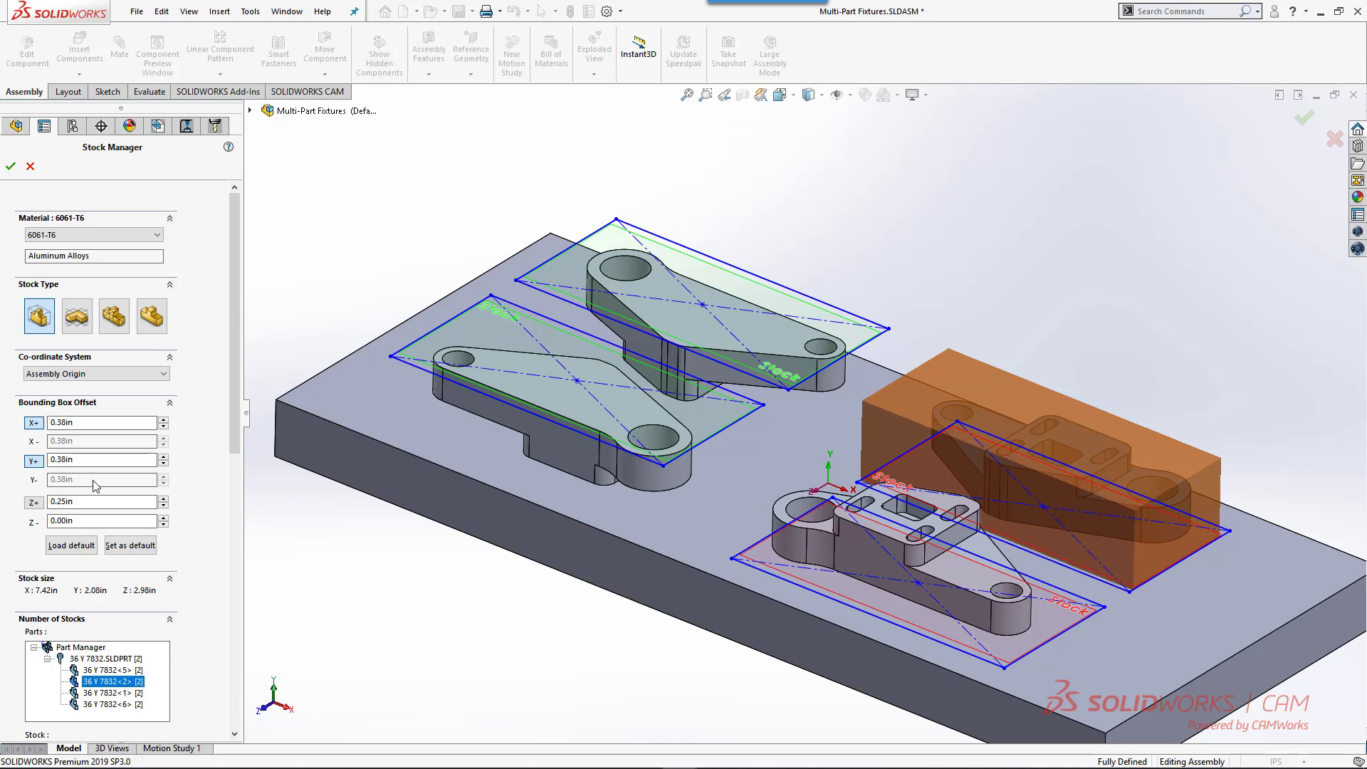
Separate the Z offsets with 0 on top, and base the stock on the FCS
{"action": "left_click", "coordinate": [32, 503]}
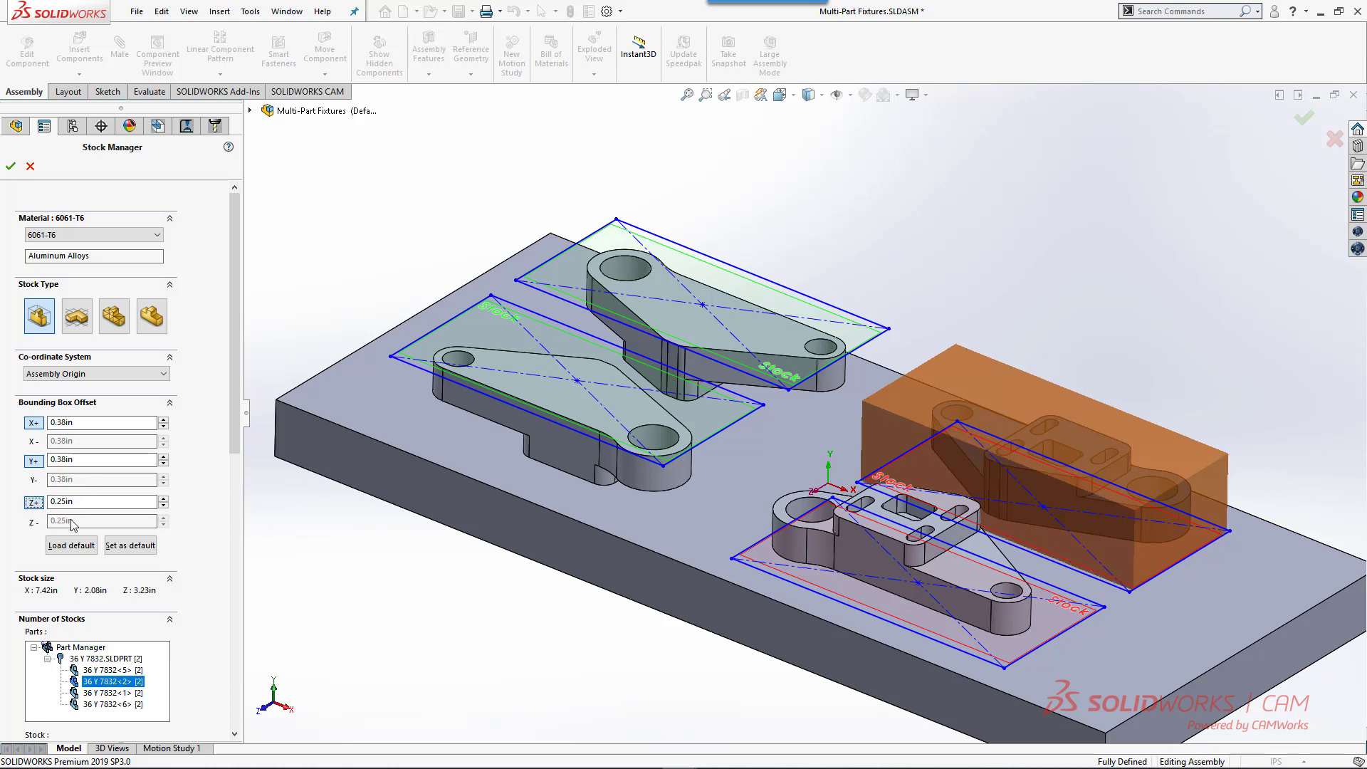
{"action": "left_click", "coordinate": [33, 503]}
{"action": "key", "text": "Tab"}
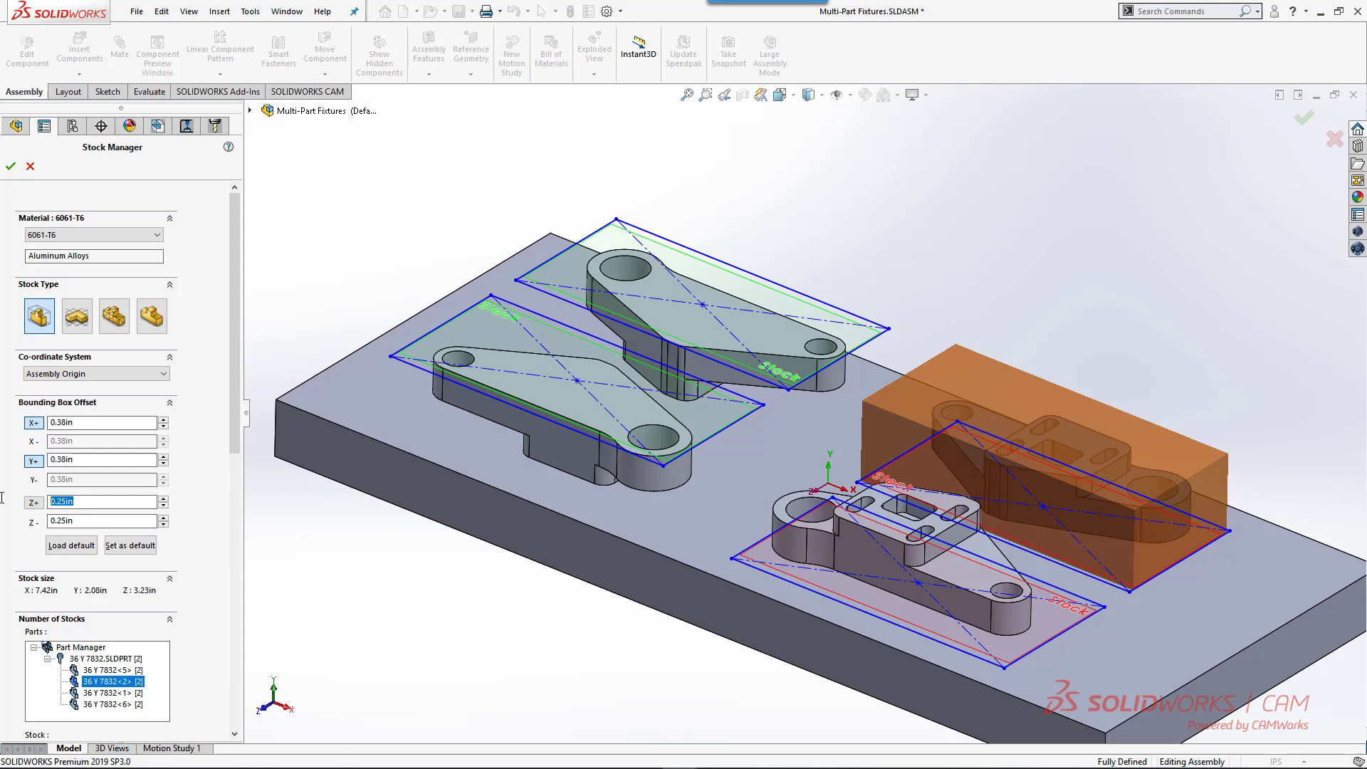
{"action": "type", "text": "00"}
{"action": "middle_click_drag", "start_coordinate": [627, 570], "coordinate": [628, 489]}
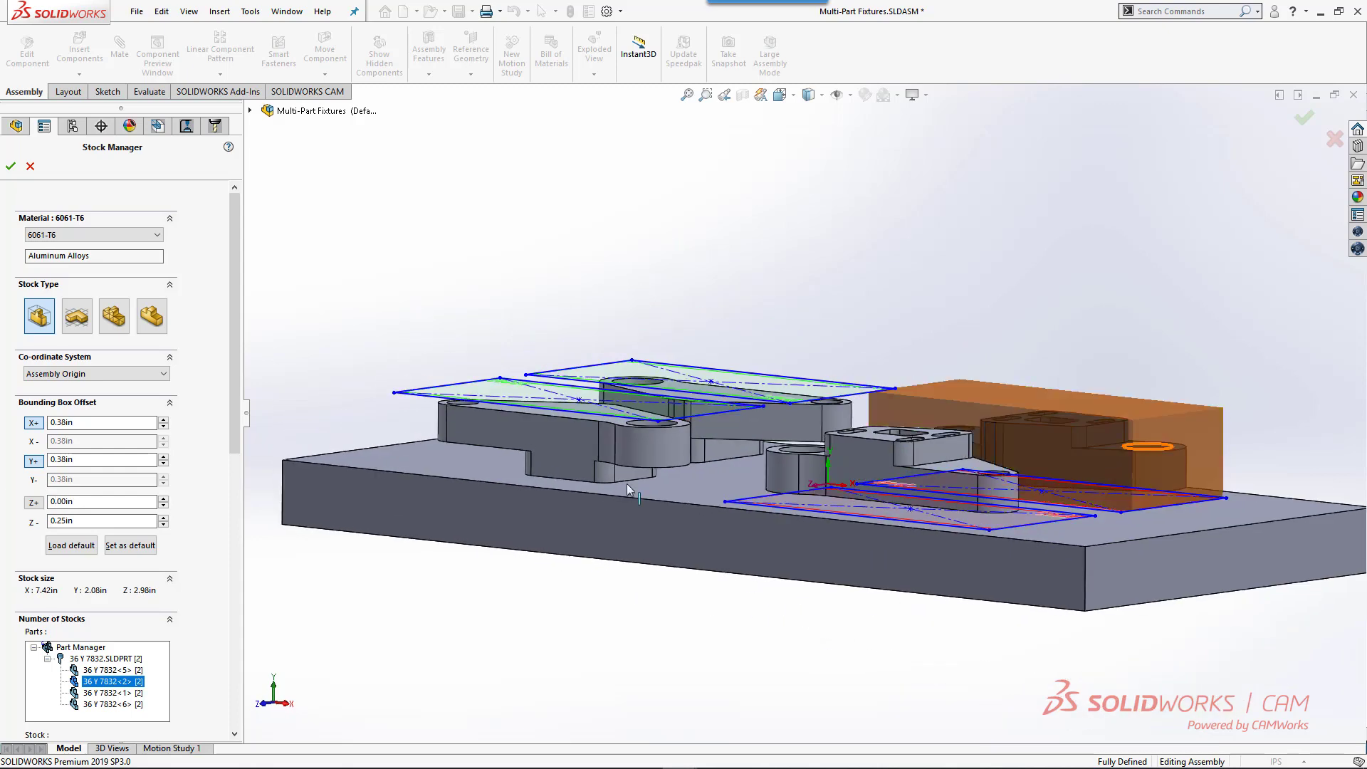
{"action": "left_click", "coordinate": [92, 374]}
{"action": "left_click", "coordinate": [42, 418]}
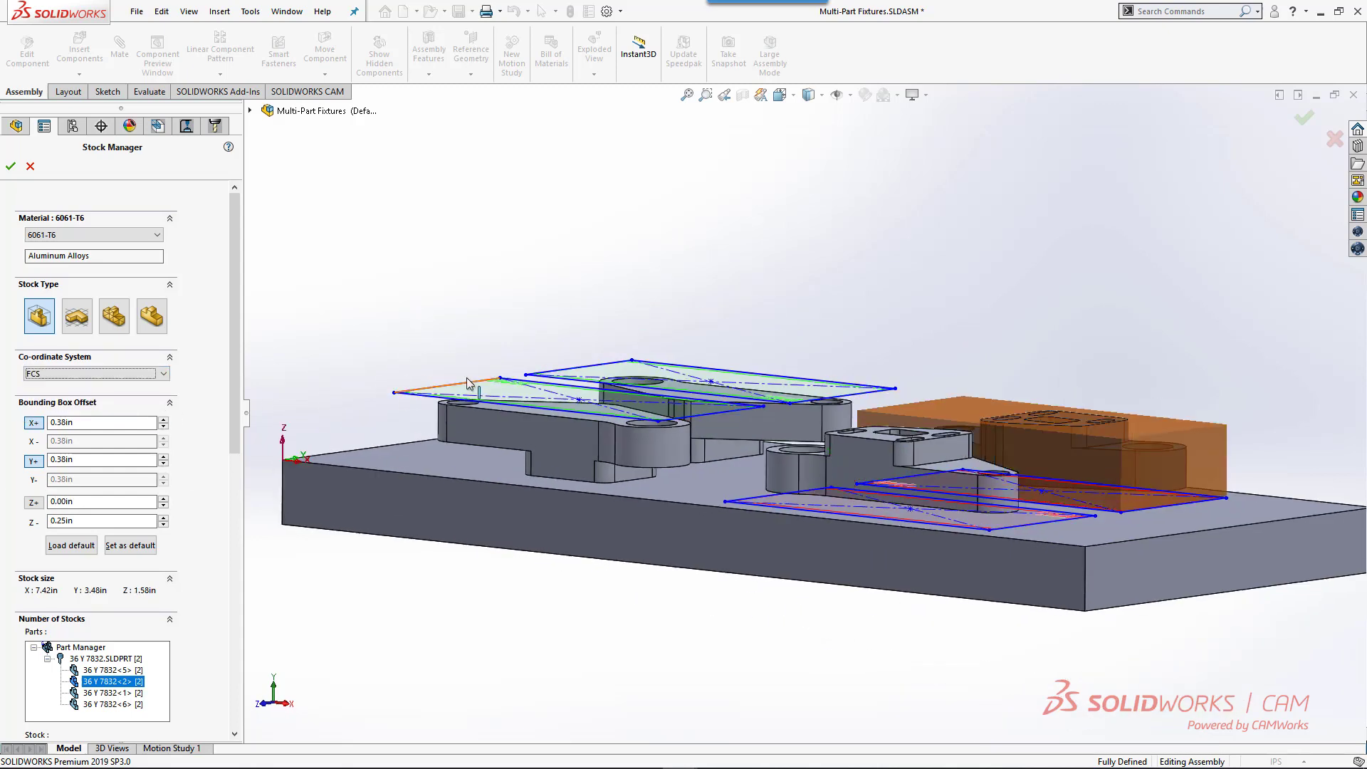
{"action": "key", "text": "ctrl+7"}
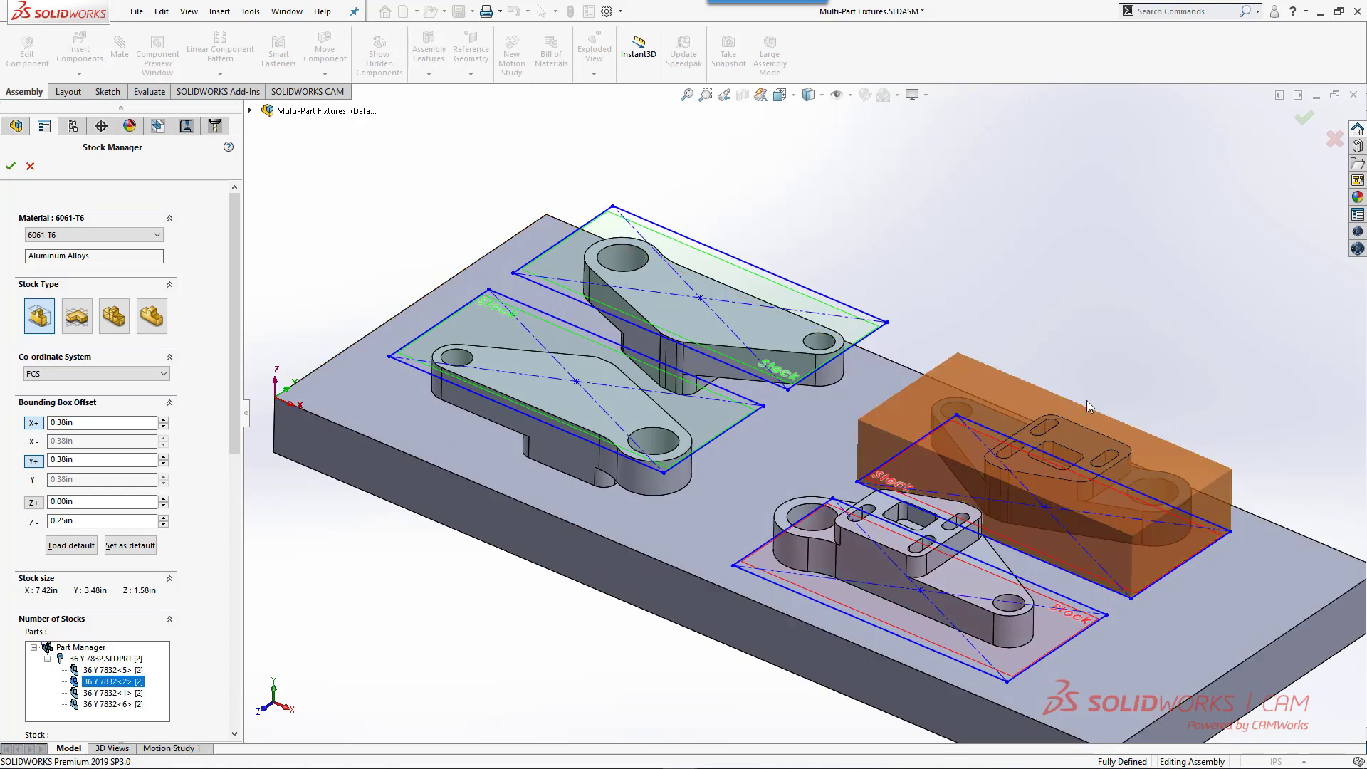
Select instance 36 Y 7832<1> and base its stock on the FCS
{"action": "left_click", "coordinate": [131, 694]}
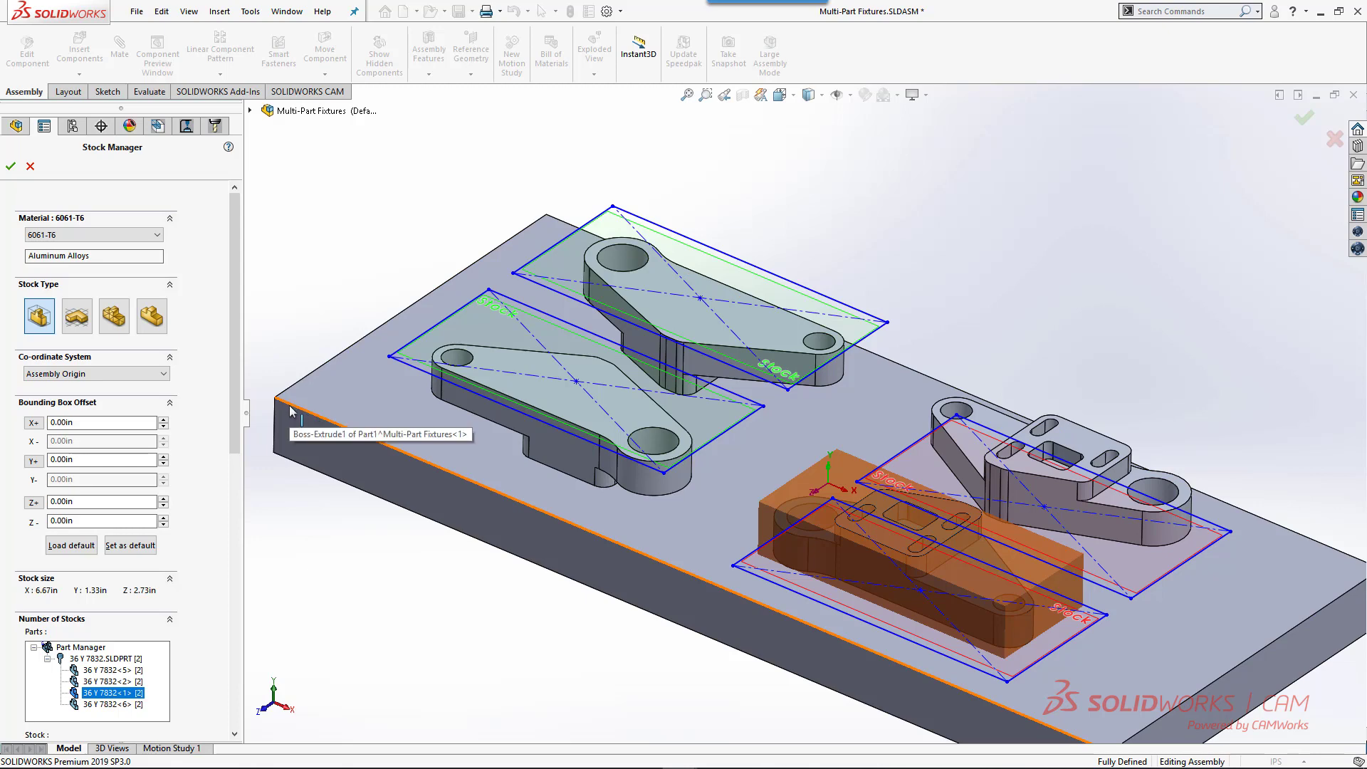
{"action": "left_click", "coordinate": [87, 659]}
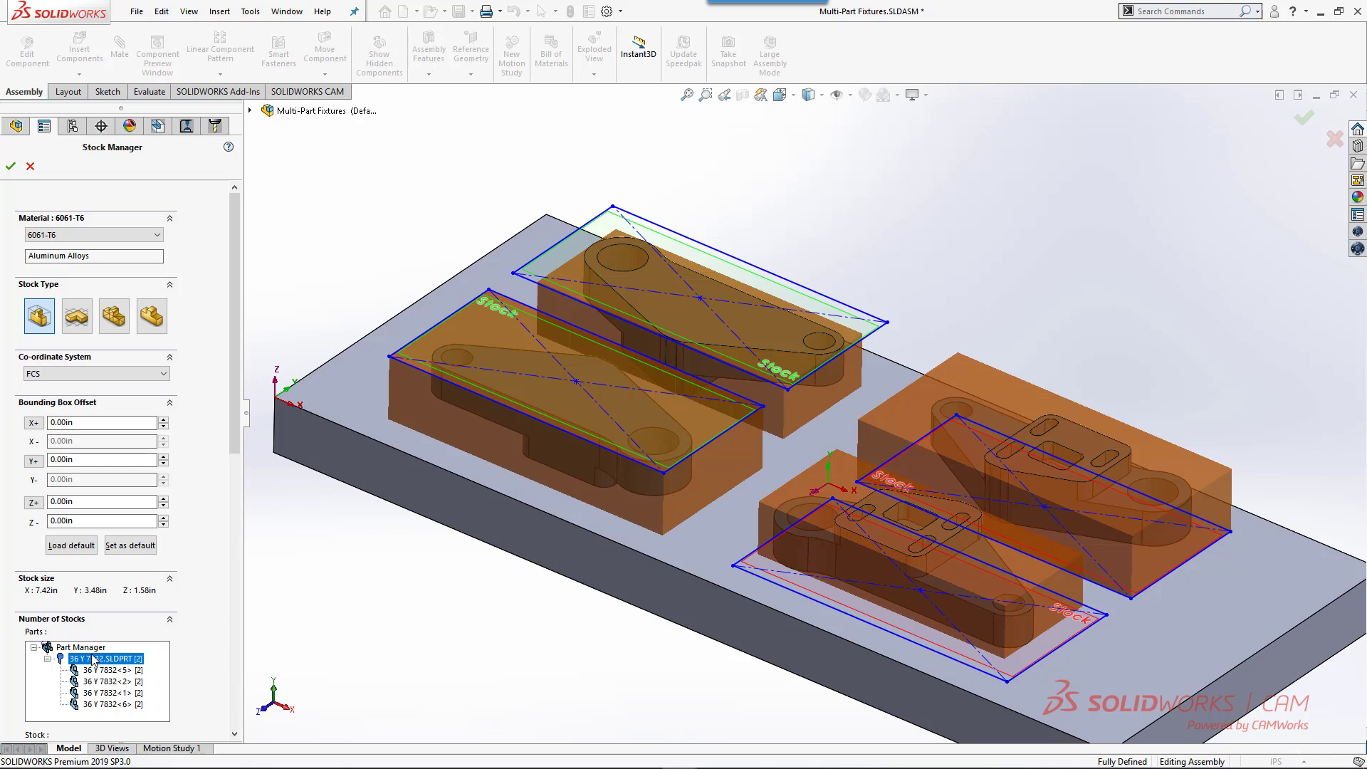
{"action": "left_click", "coordinate": [91, 671]}
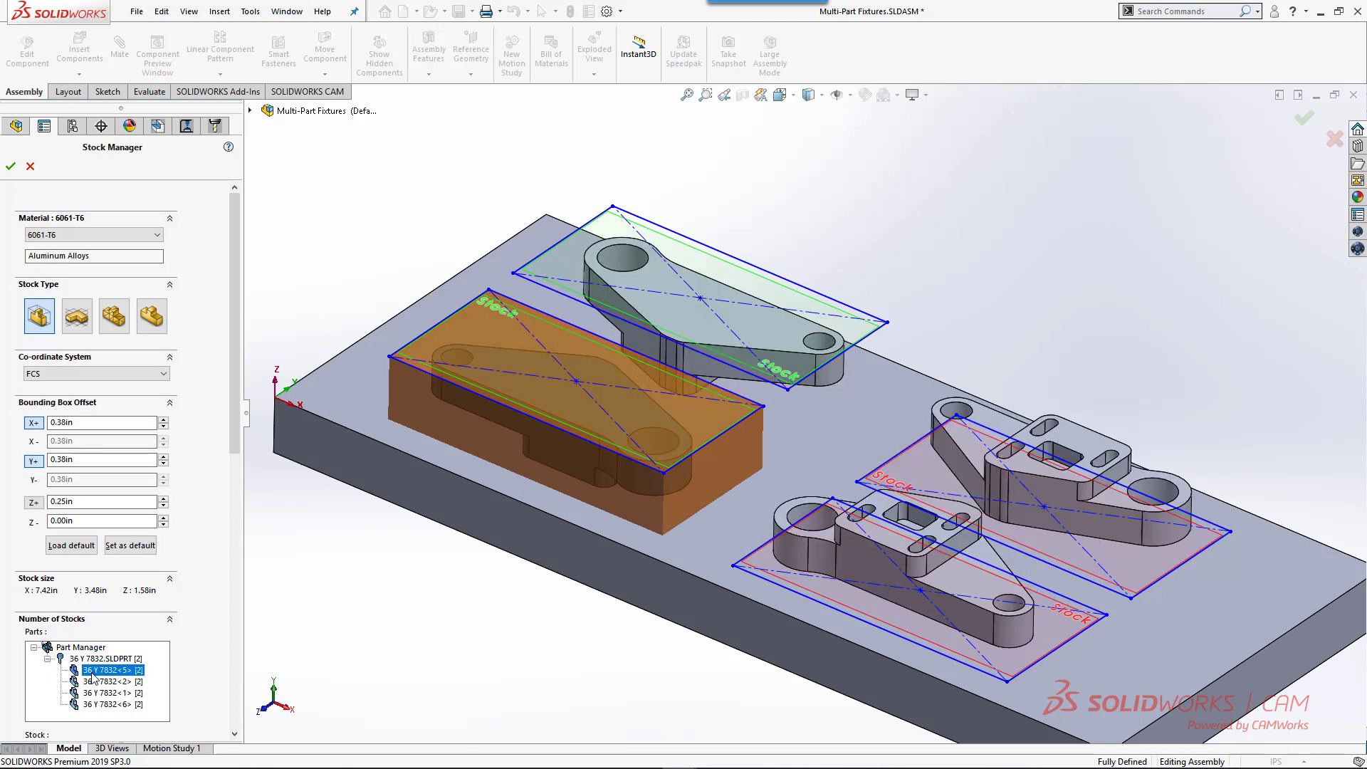
{"action": "left_click", "coordinate": [96, 681]}
{"action": "left_click", "coordinate": [106, 693]}
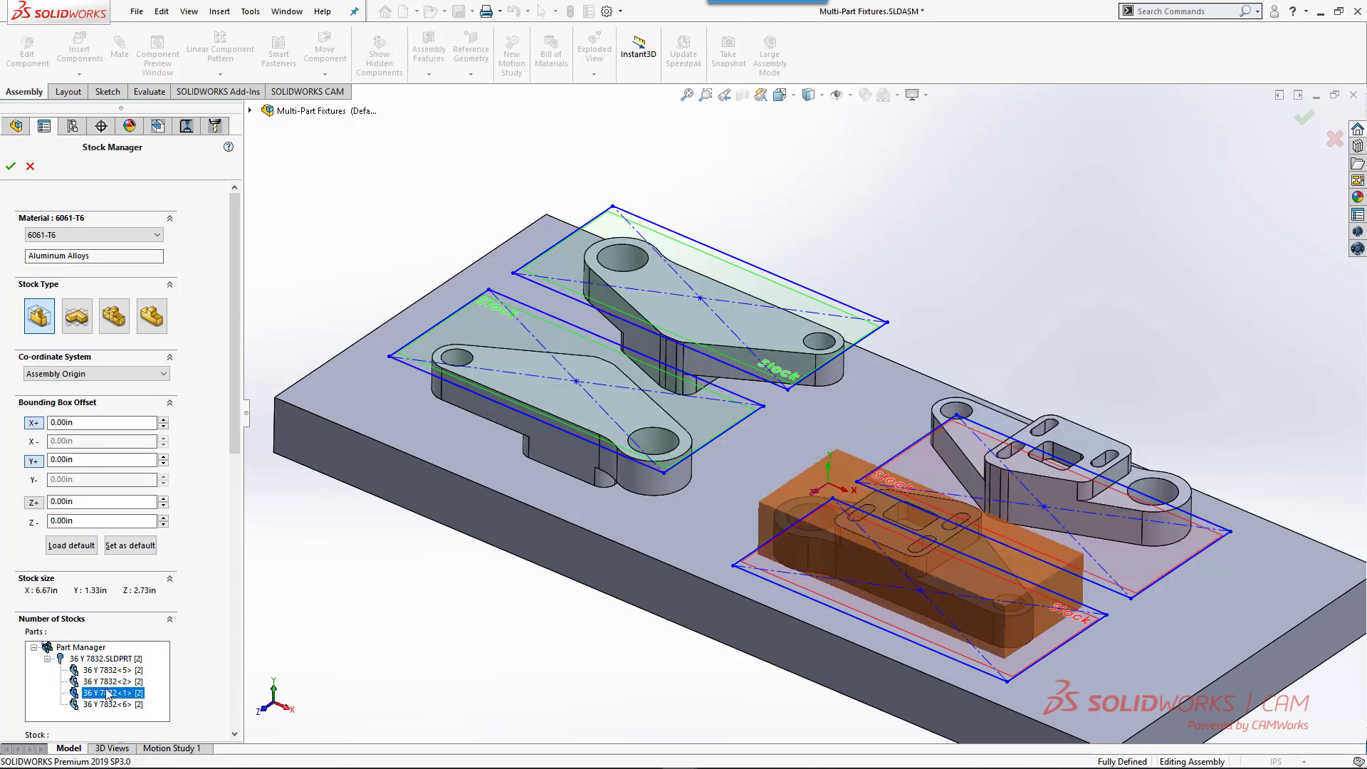
{"action": "left_click", "coordinate": [91, 377]}
{"action": "left_click", "coordinate": [62, 417]}
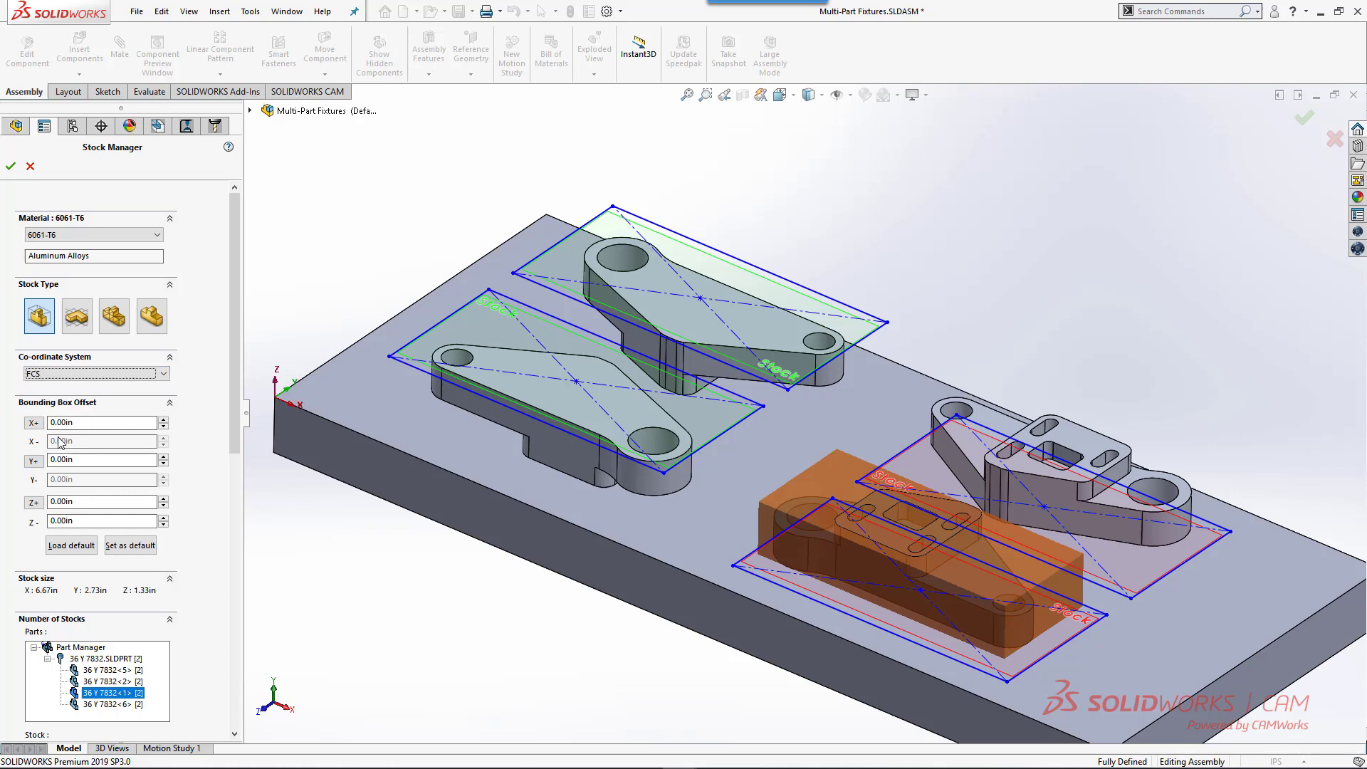
Give it symmetric 0.375in X and Y offsets and a 0.25in Z+ offset
{"action": "double_click", "coordinate": [77, 424]}
{"action": "type", "text": ".375"}
{"action": "key", "text": "Tab"}
{"action": "type", "text": ".38"}
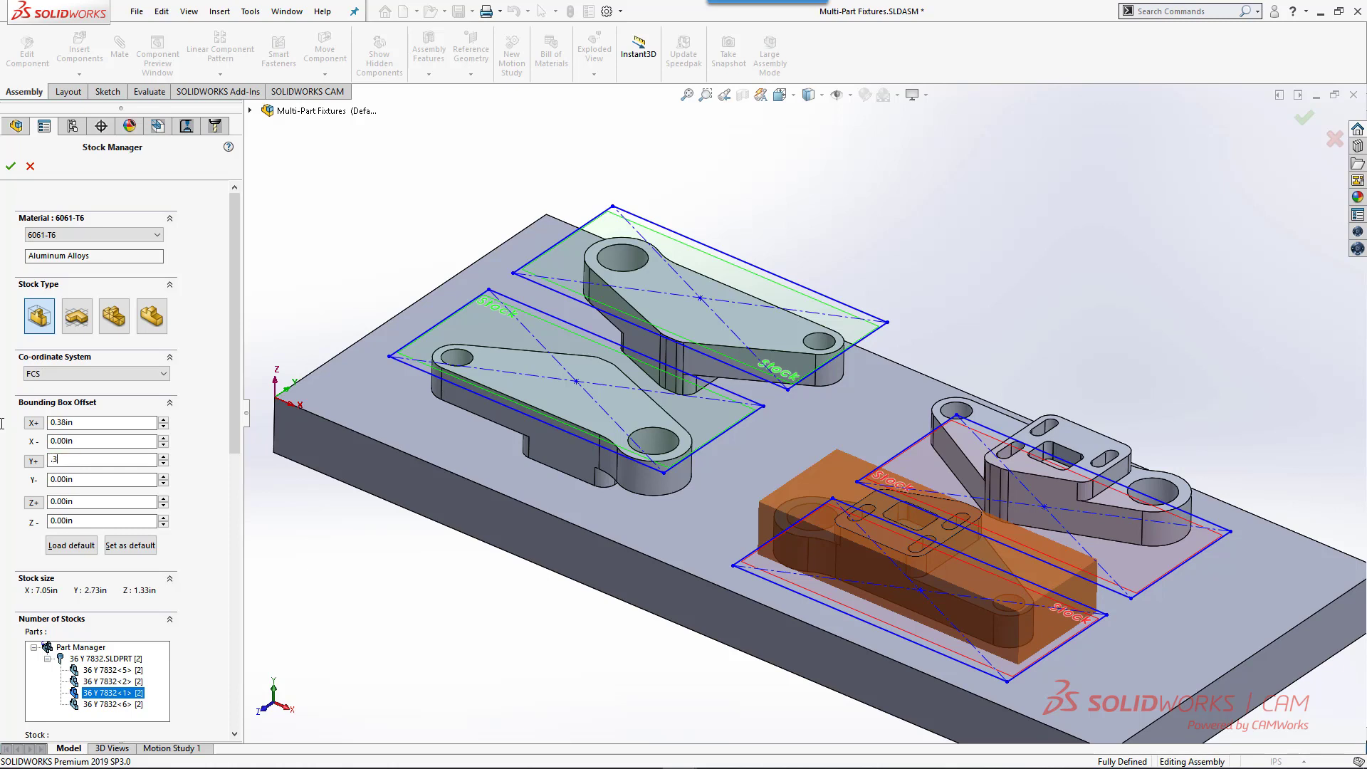
{"action": "key", "text": "Return"}
{"action": "left_click", "coordinate": [34, 461]}
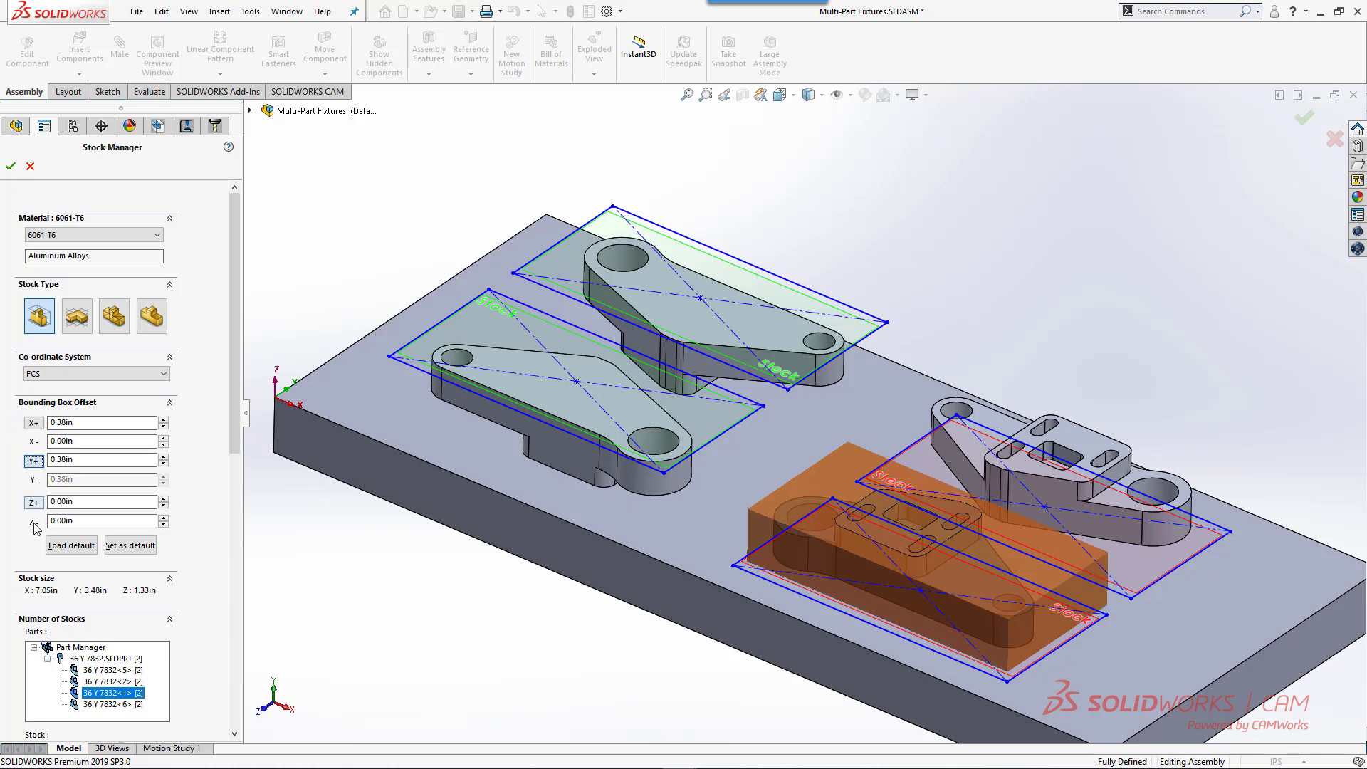
{"action": "key", "text": "Tab"}
{"action": "type", "text": ".25"}
{"action": "key", "text": "Return"}
{"action": "left_click", "coordinate": [34, 423]}
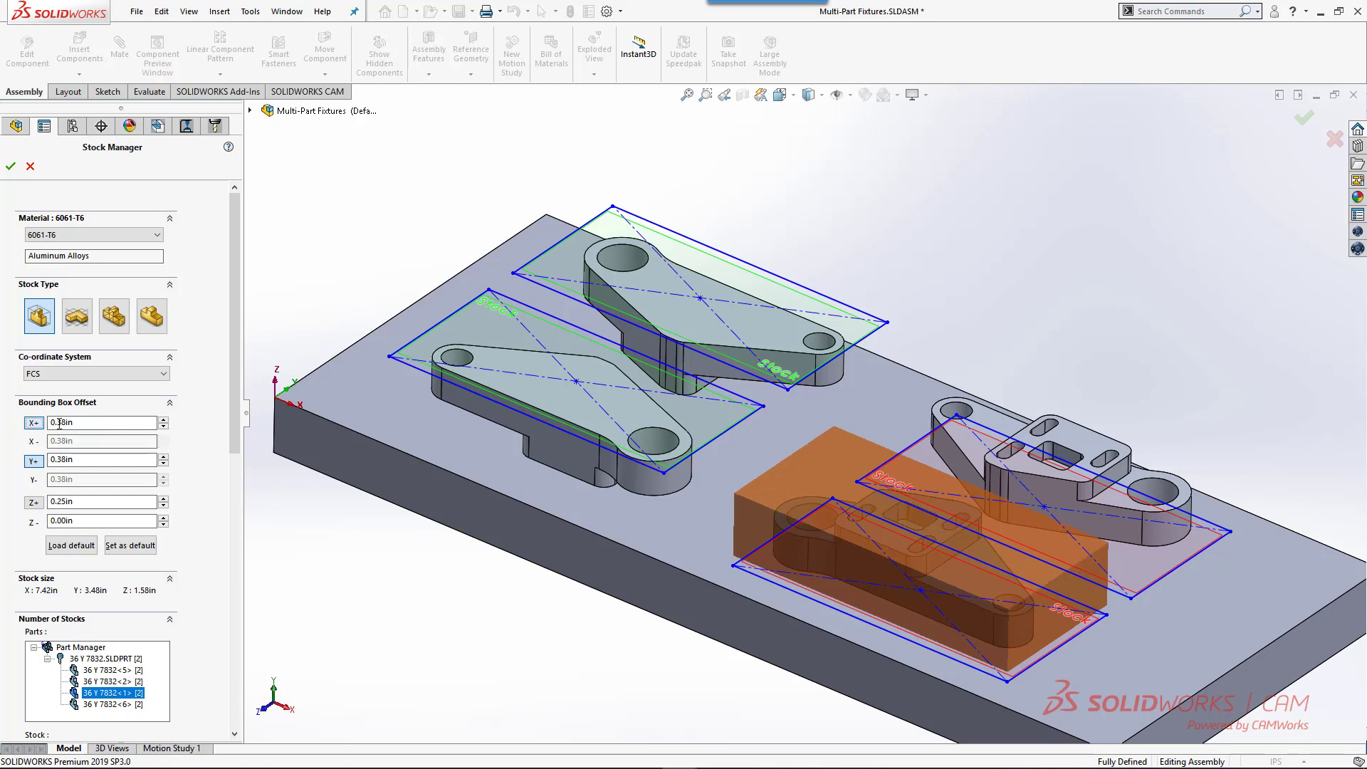
Select instance 36 Y 7832<6>, base its stock on the FCS, and set X+ and Y+ to 0.375in
{"action": "left_click", "coordinate": [110, 705]}
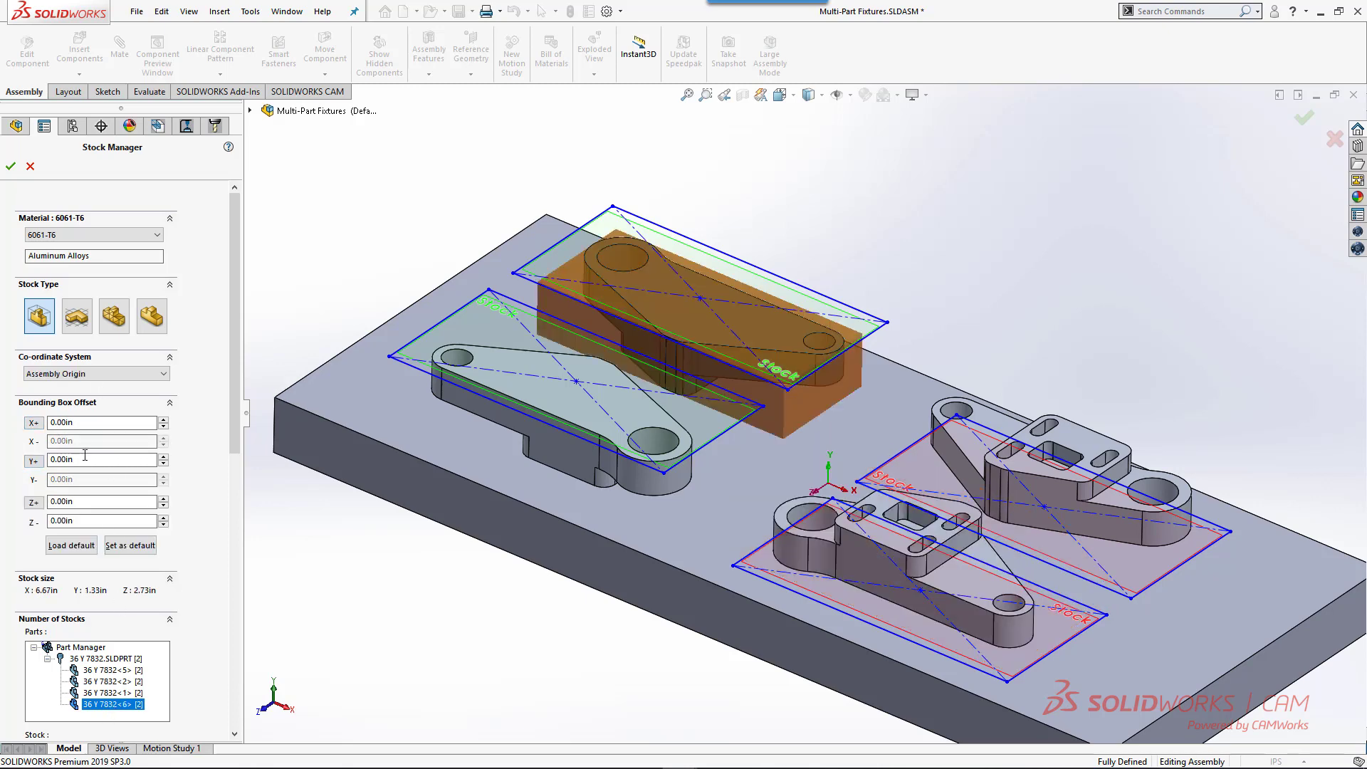
{"action": "left_click", "coordinate": [91, 374]}
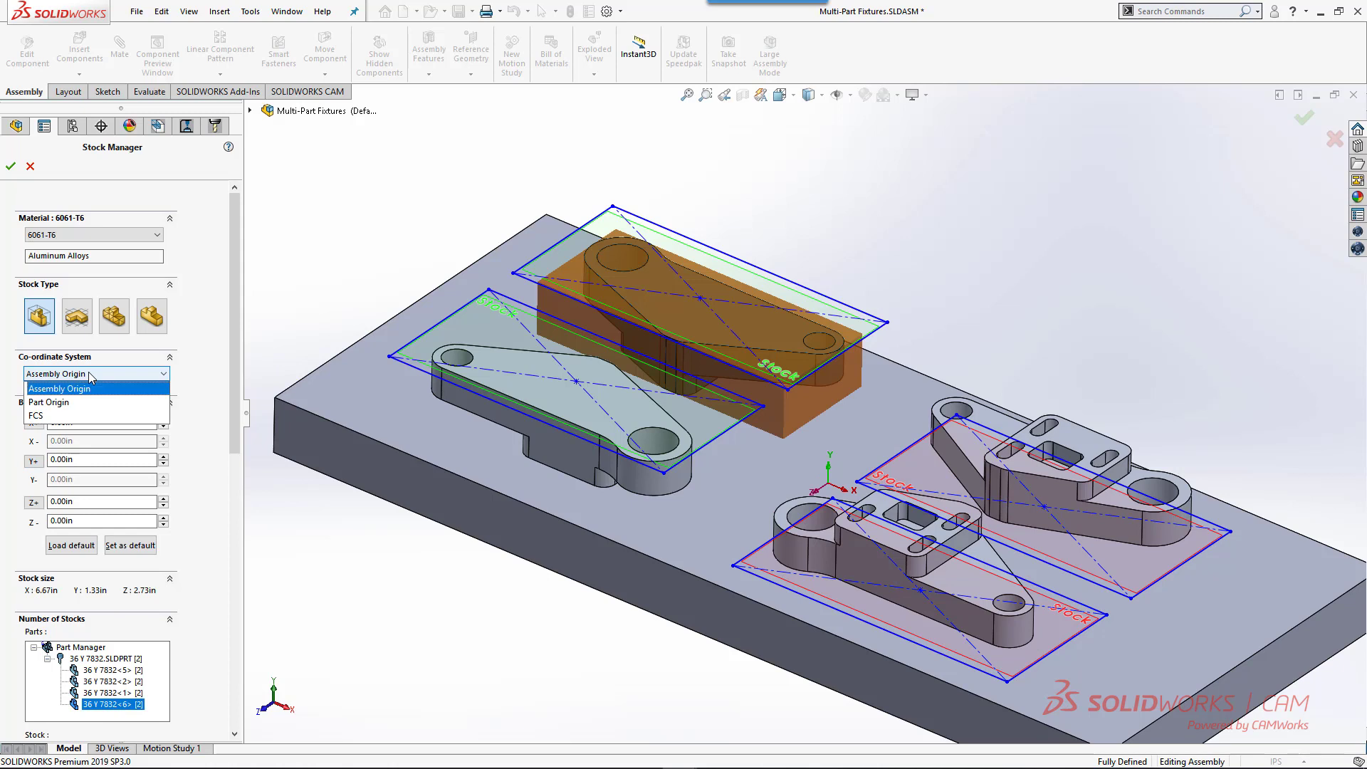
{"action": "left_click", "coordinate": [78, 416]}
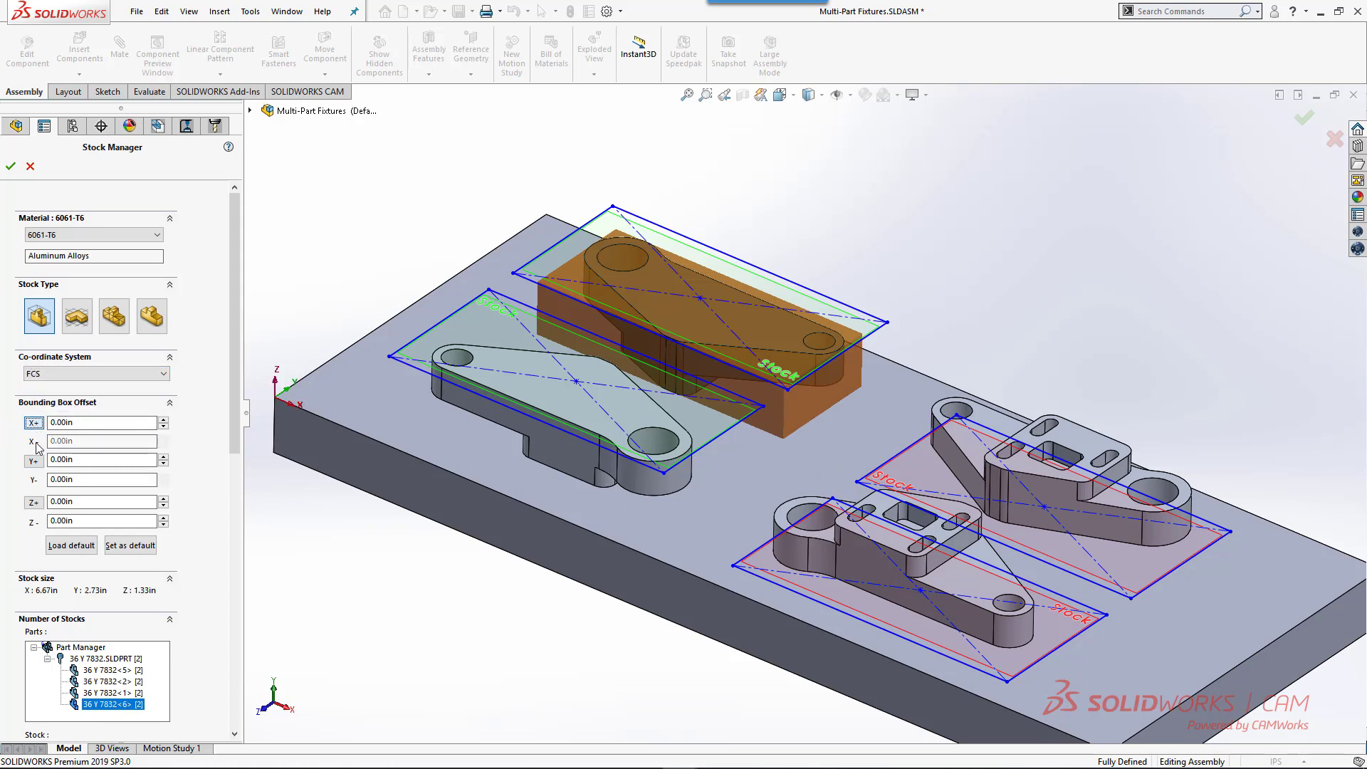
{"action": "left_click", "coordinate": [83, 420]}
{"action": "type", "text": ".3"}
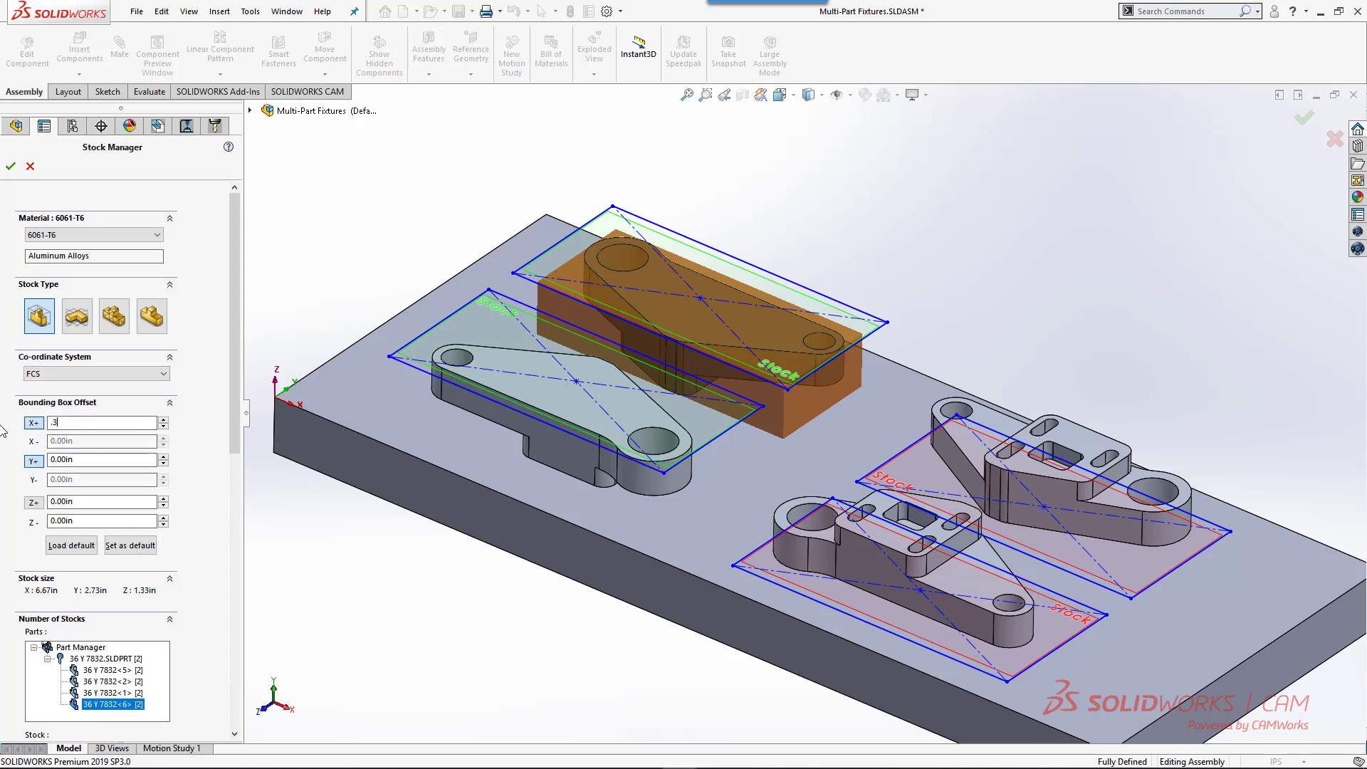
{"action": "type", "text": "75"}
{"action": "key", "text": "Tab"}
{"action": "key", "text": "Tab"}
{"action": "type", "text": ".3"}
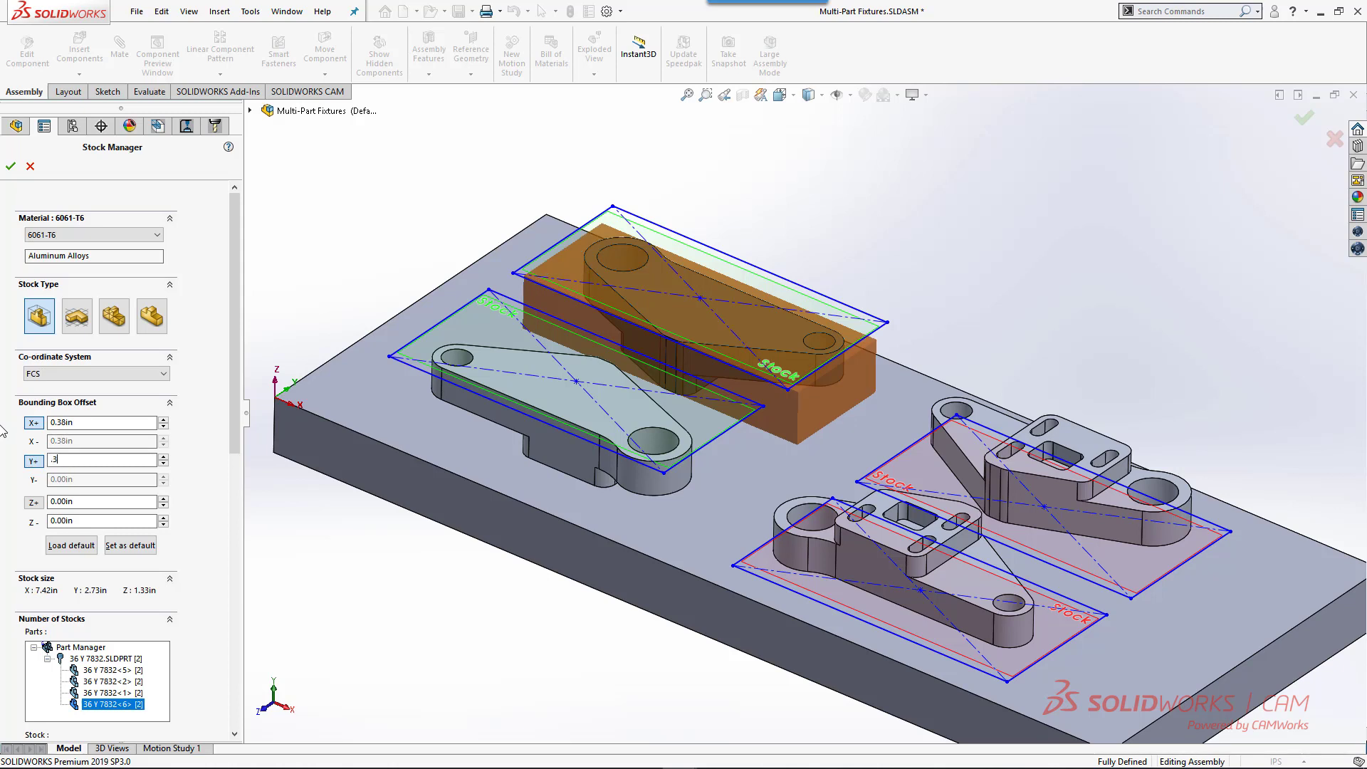
{"action": "type", "text": "75"}
{"action": "key", "text": "Tab"}
Reset the offsets to undo the Z- mistake and set Z+ to 0.25in
{"action": "key", "text": "Tab"}
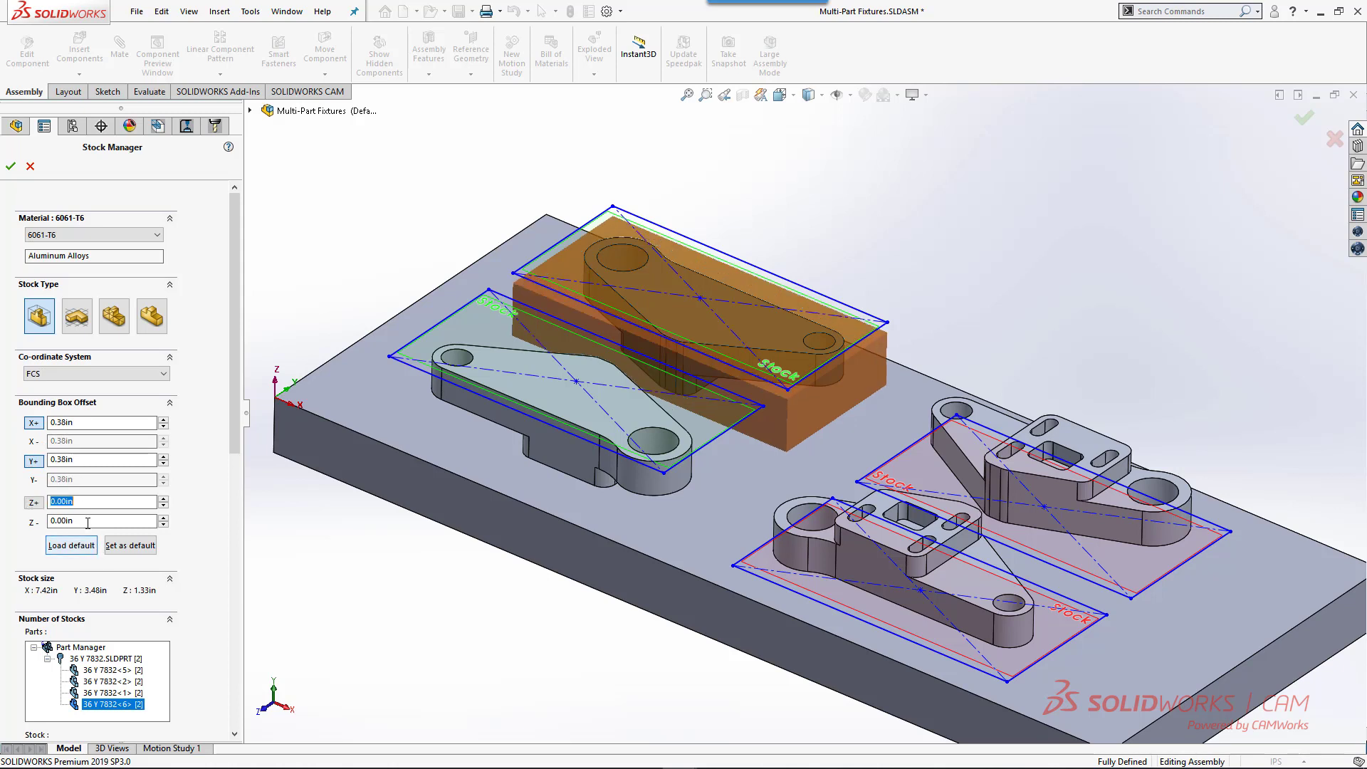
{"action": "key", "text": "Tab"}
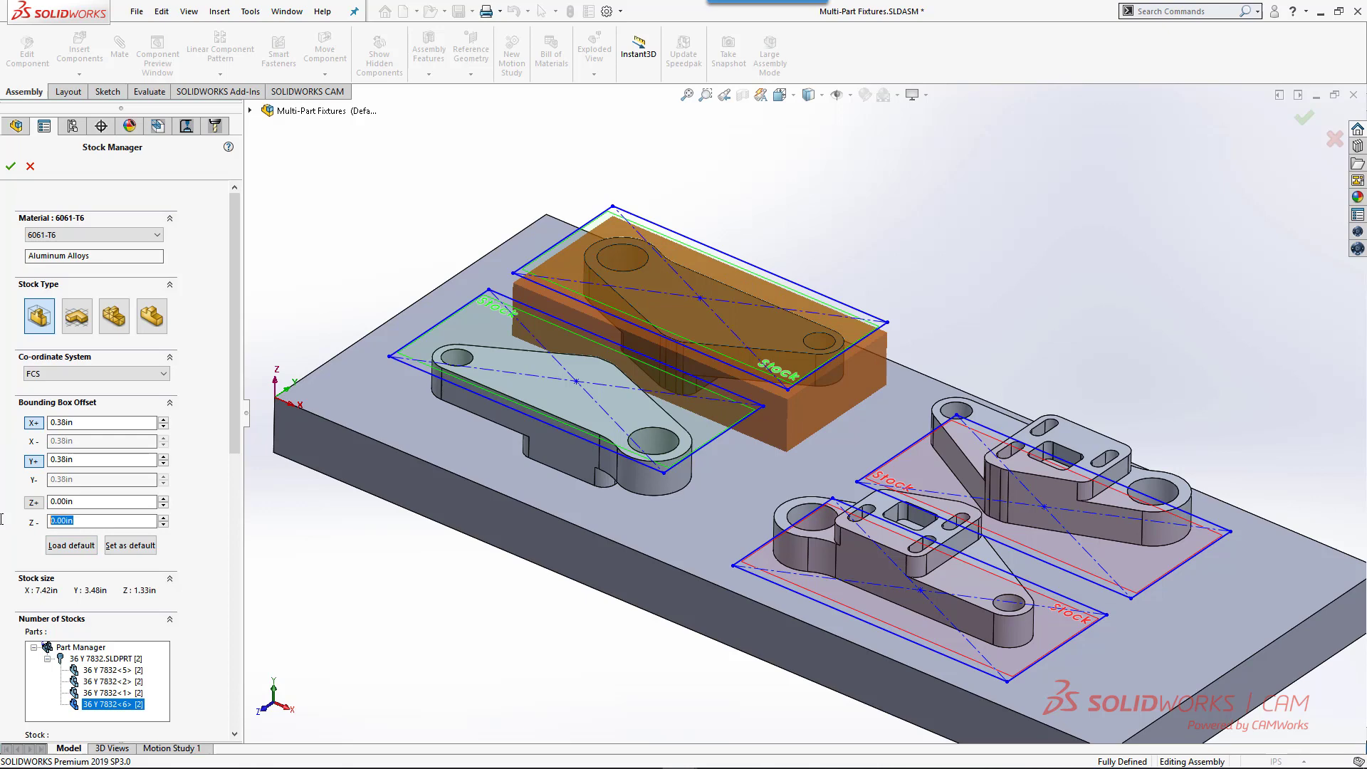
{"action": "type", "text": ".25"}
{"action": "key", "text": "Tab"}
{"action": "middle_click_drag", "start_coordinate": [421, 556], "coordinate": [424, 471]}
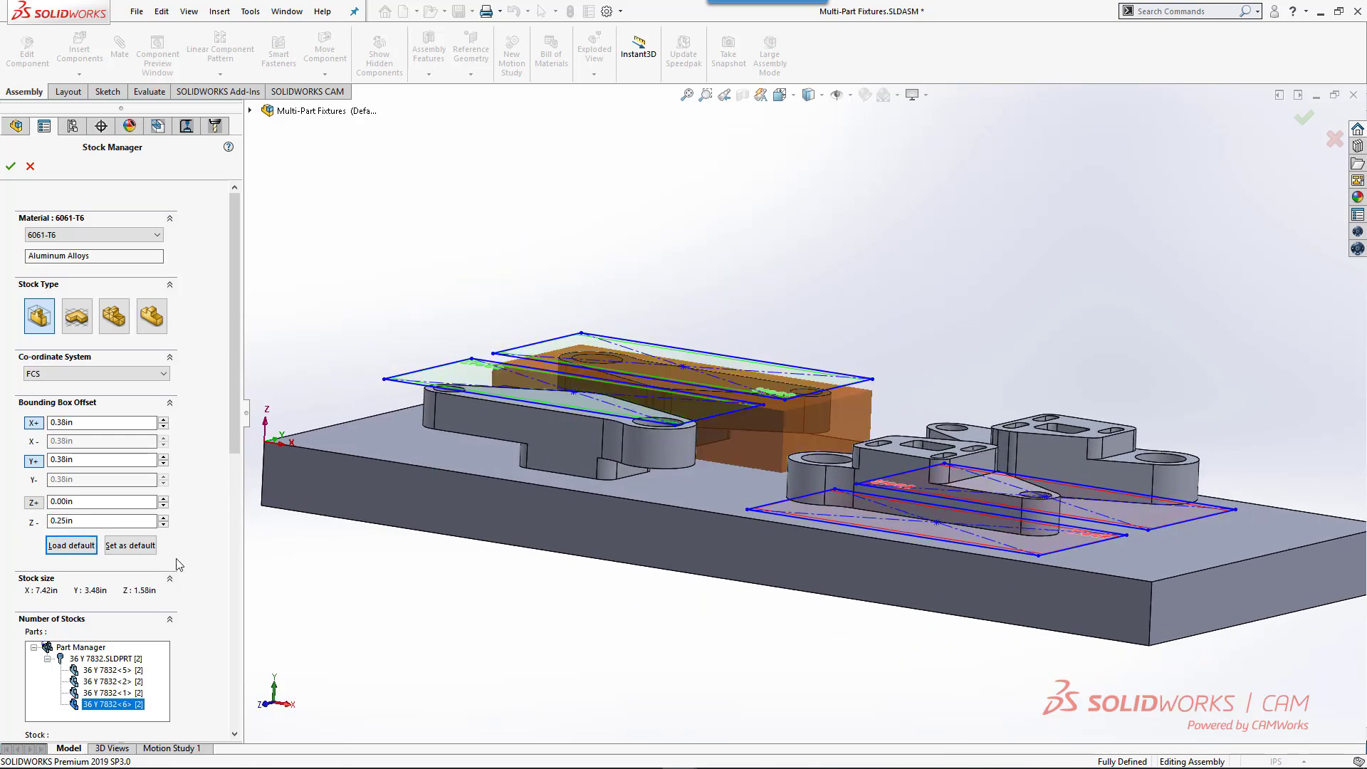
{"action": "key", "text": "space"}
{"action": "double_click", "coordinate": [90, 503]}
{"action": "type", "text": ".25"}
{"action": "key", "text": "Tab"}
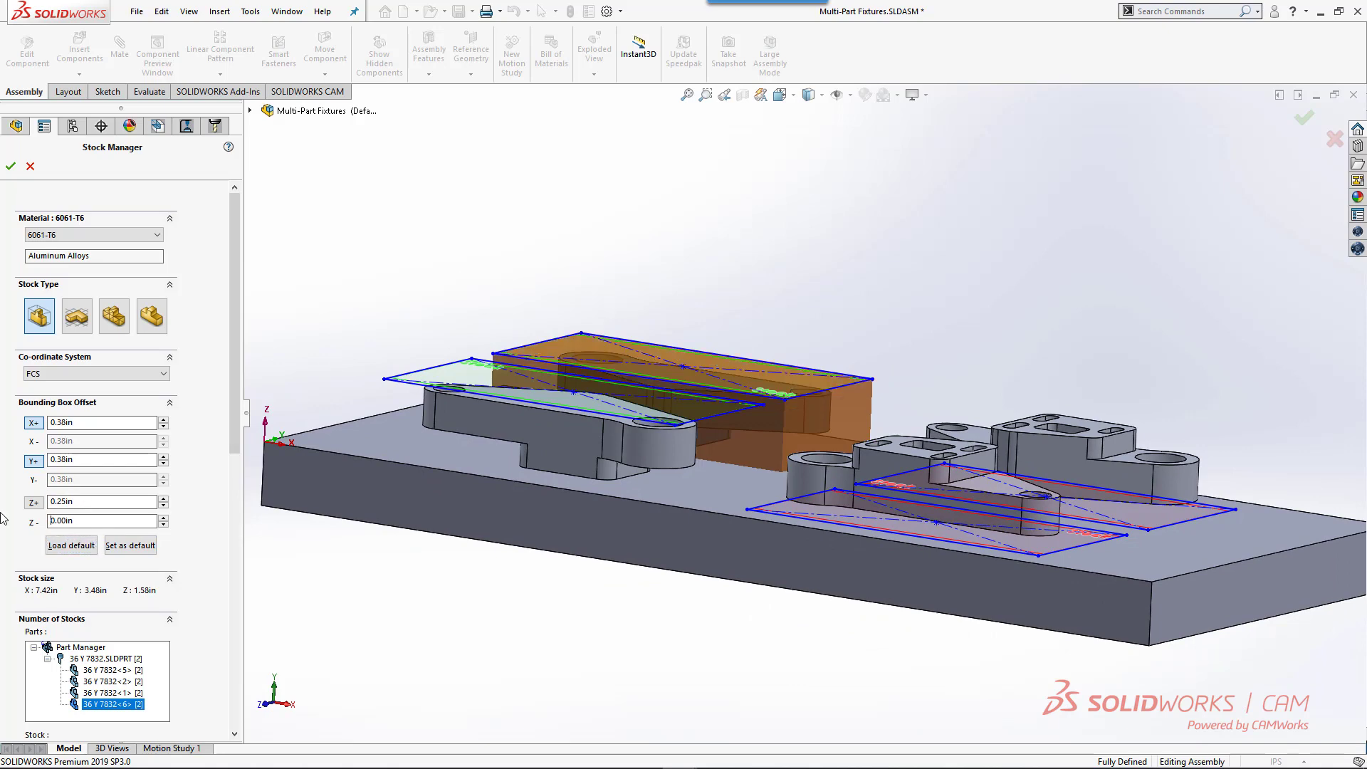
Accept the stock settings and inspect all the stock boxes on the fixture
{"action": "left_click", "coordinate": [11, 166]}
{"action": "middle_click_drag", "start_coordinate": [525, 214], "coordinate": [527, 260]}
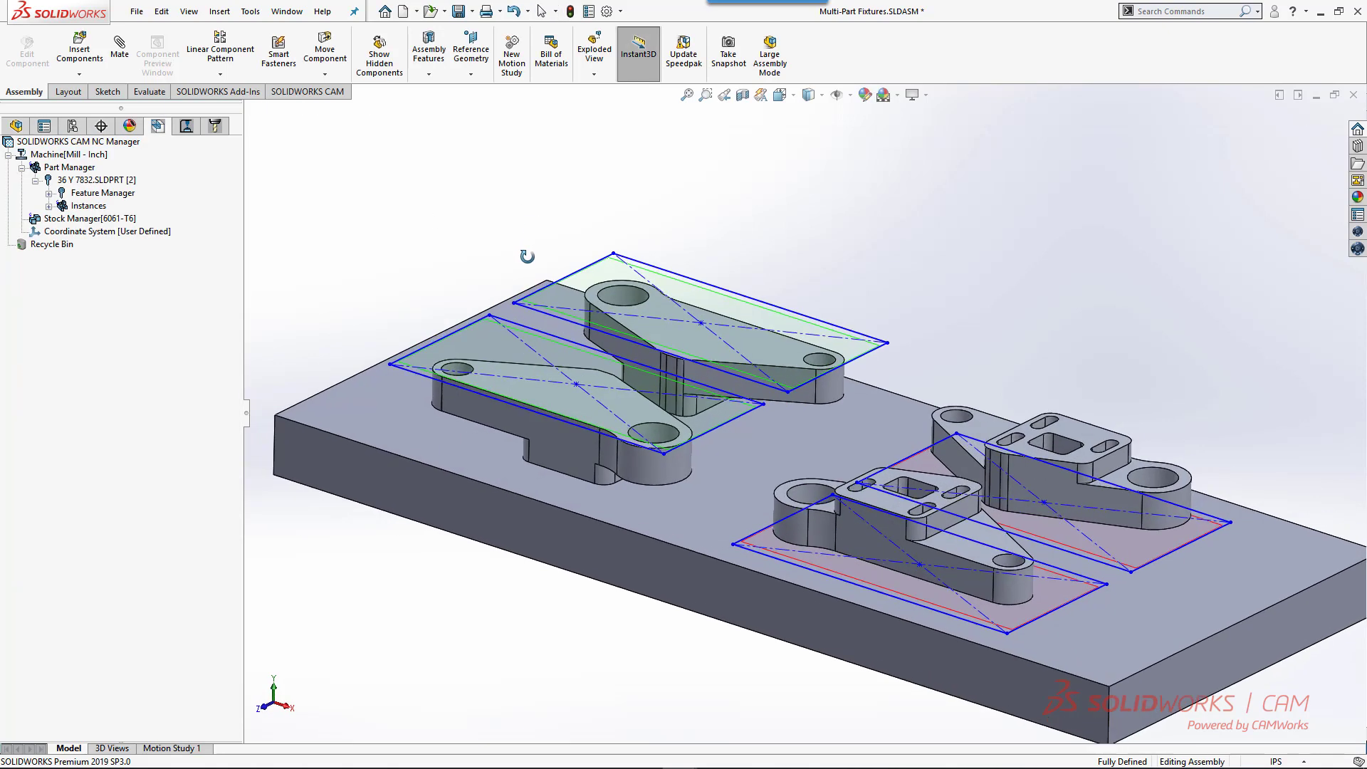
{"action": "left_click", "coordinate": [105, 219]}
{"action": "middle_click_drag", "start_coordinate": [783, 328], "coordinate": [818, 269]}
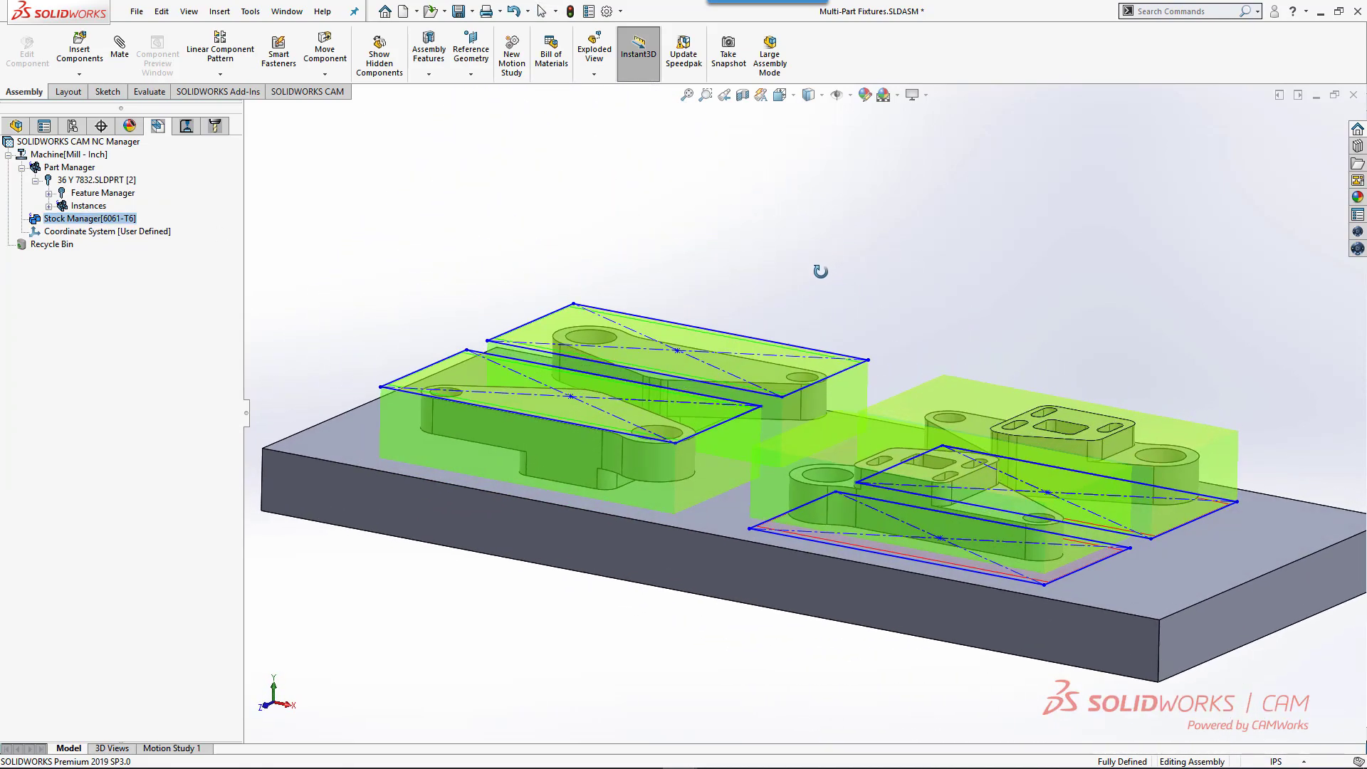
Insert a mill part setup under Feature Manager, keeping the Stock@CWPart axis
{"action": "left_click", "coordinate": [48, 193]}
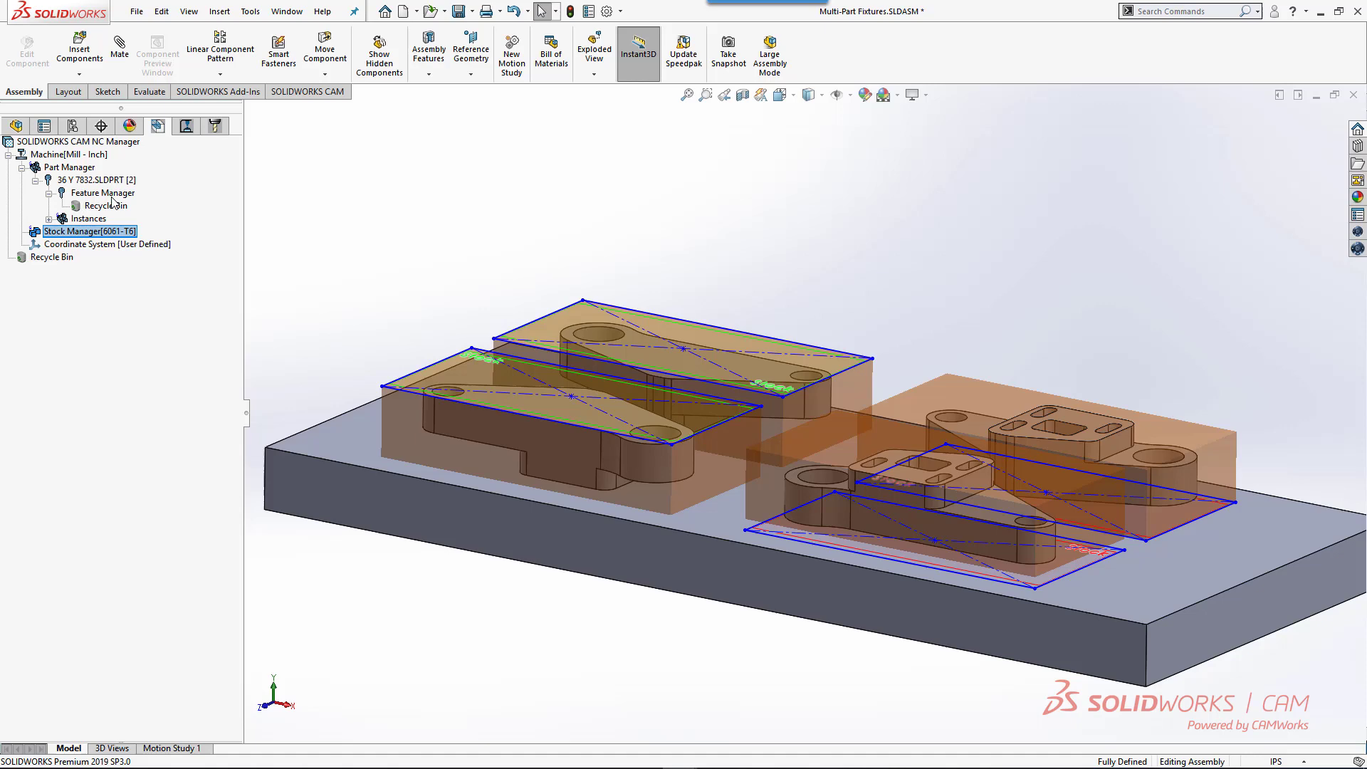
{"action": "right_click", "coordinate": [106, 193]}
{"action": "left_click", "coordinate": [152, 206]}
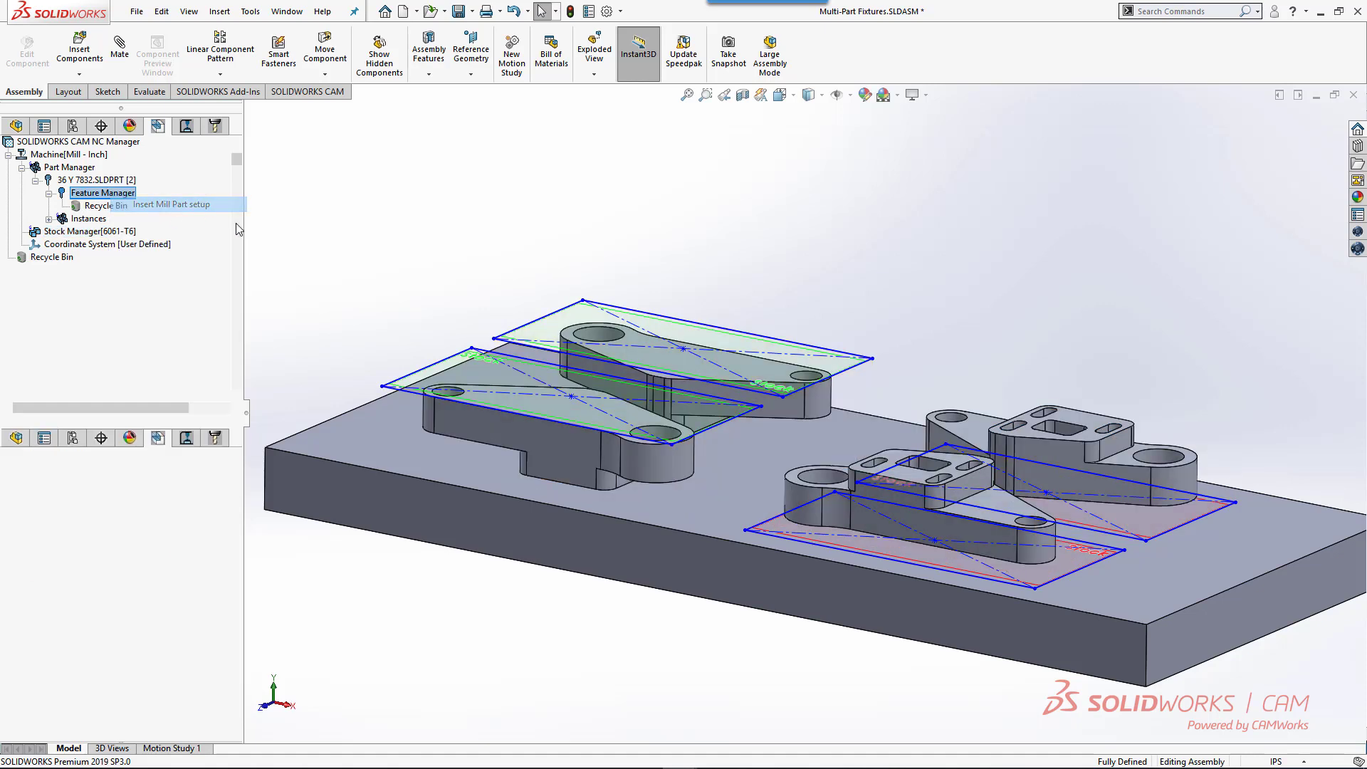
{"action": "left_click_drag", "start_coordinate": [707, 232], "coordinate": [410, 168]}
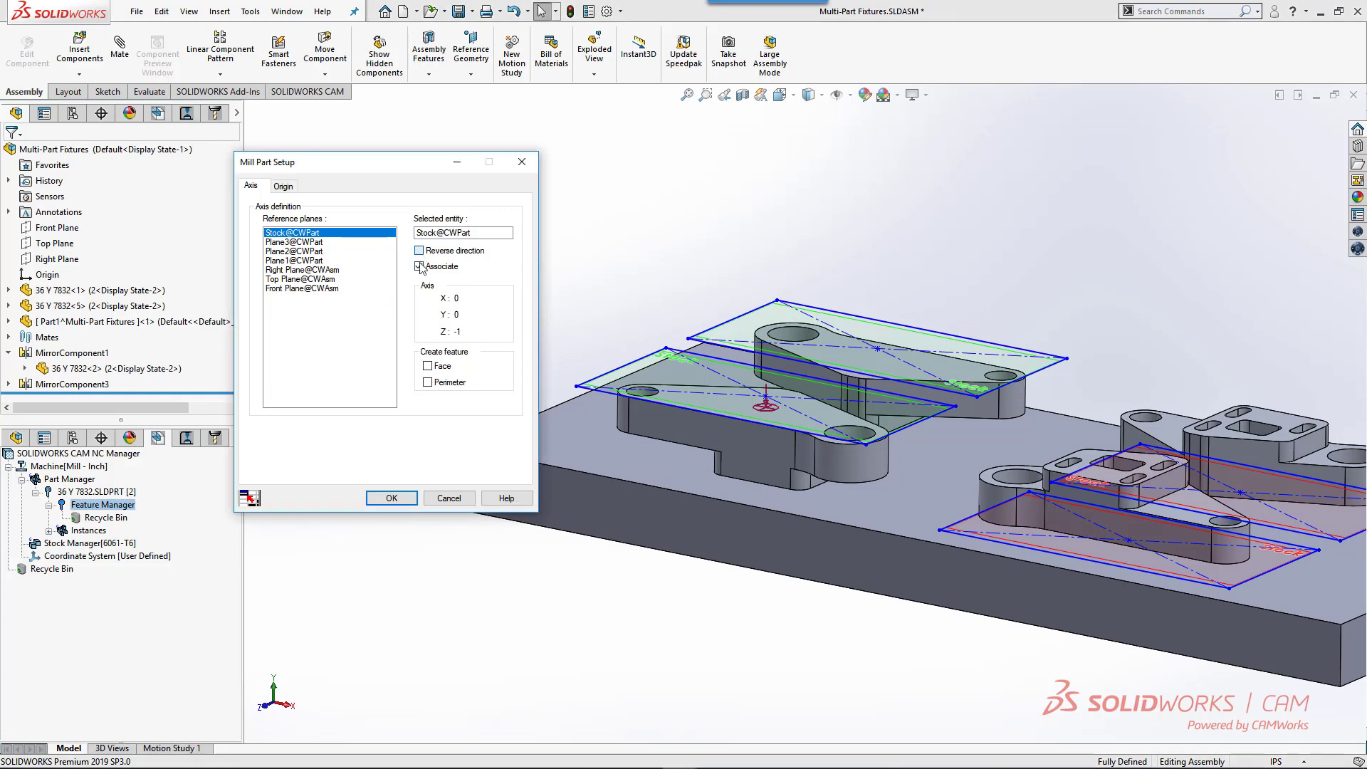
{"action": "left_click", "coordinate": [392, 497]}
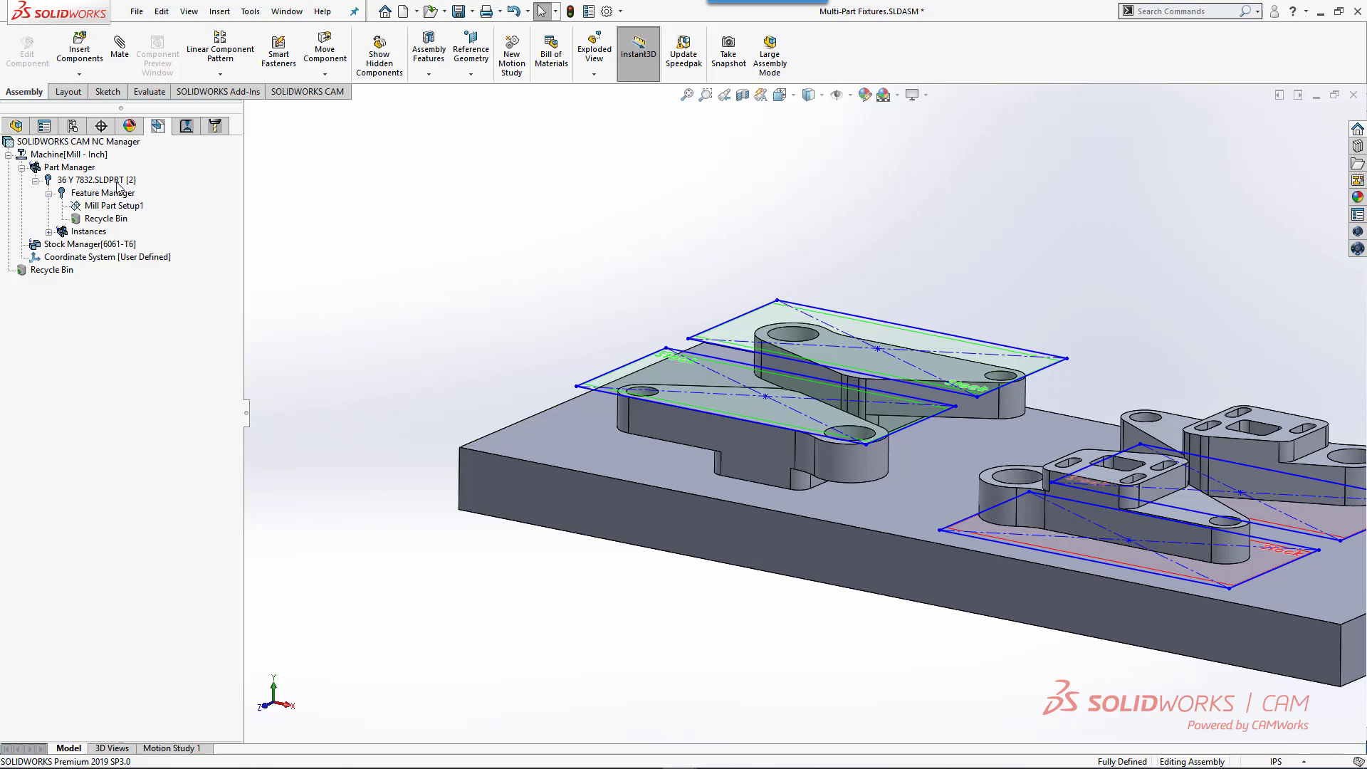
Set component 36 Y 7832<5> to Display State 3
{"action": "left_click", "coordinate": [16, 125]}
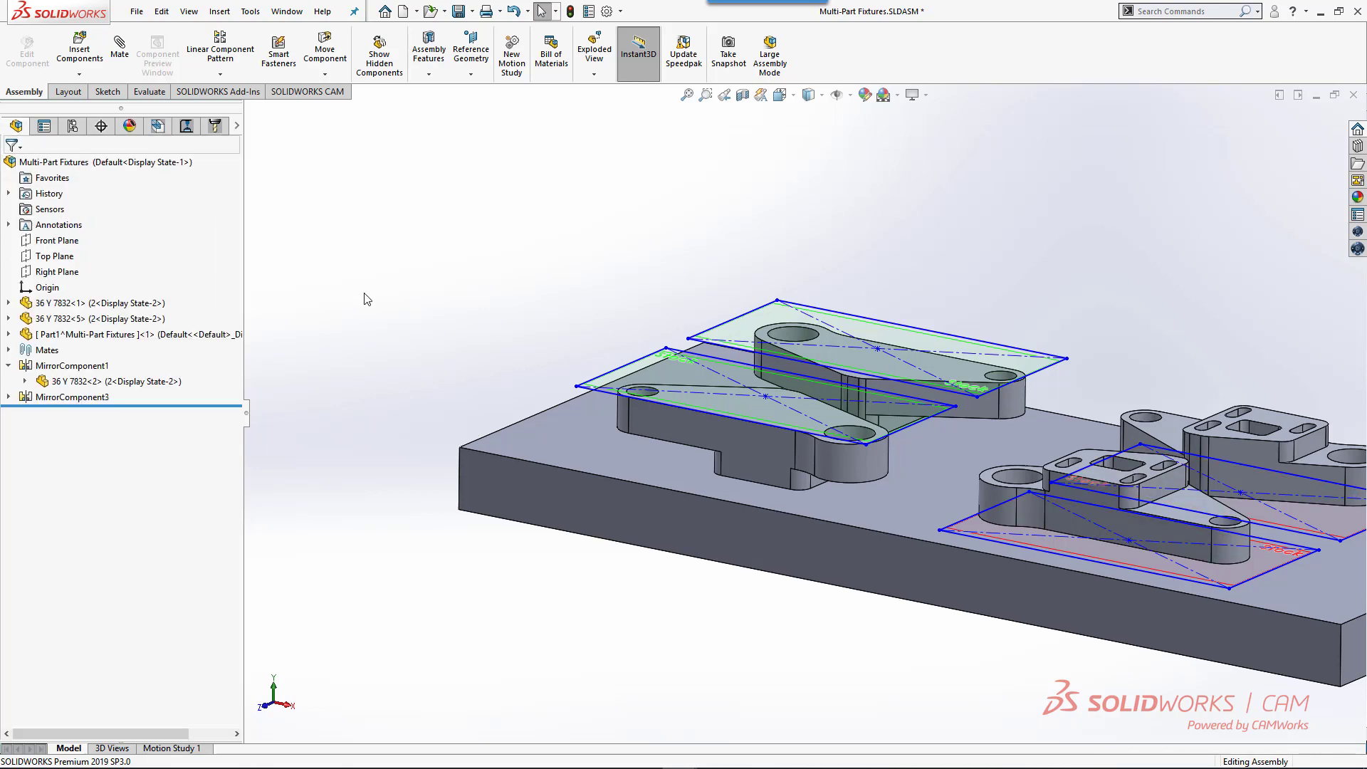
{"action": "left_click", "coordinate": [140, 321]}
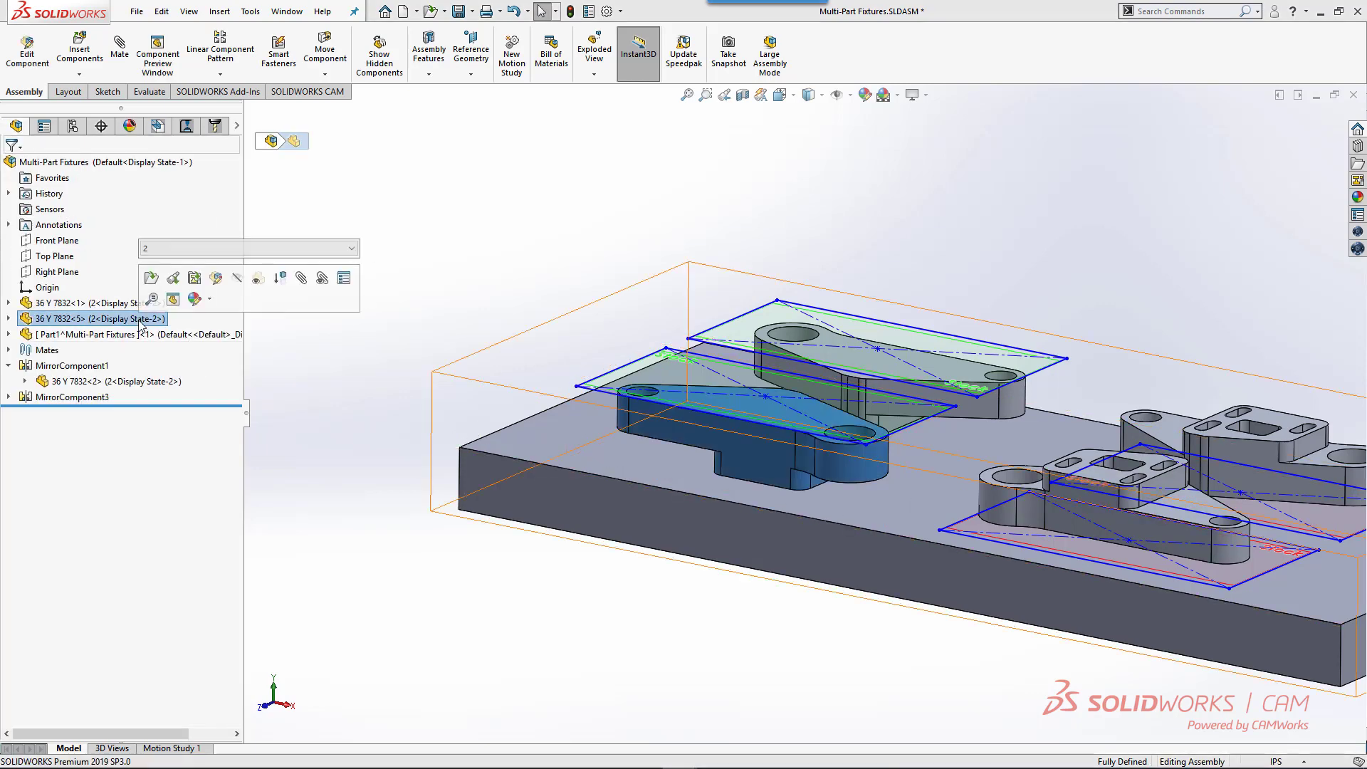
{"action": "left_click", "coordinate": [219, 251]}
{"action": "left_click", "coordinate": [219, 277]}
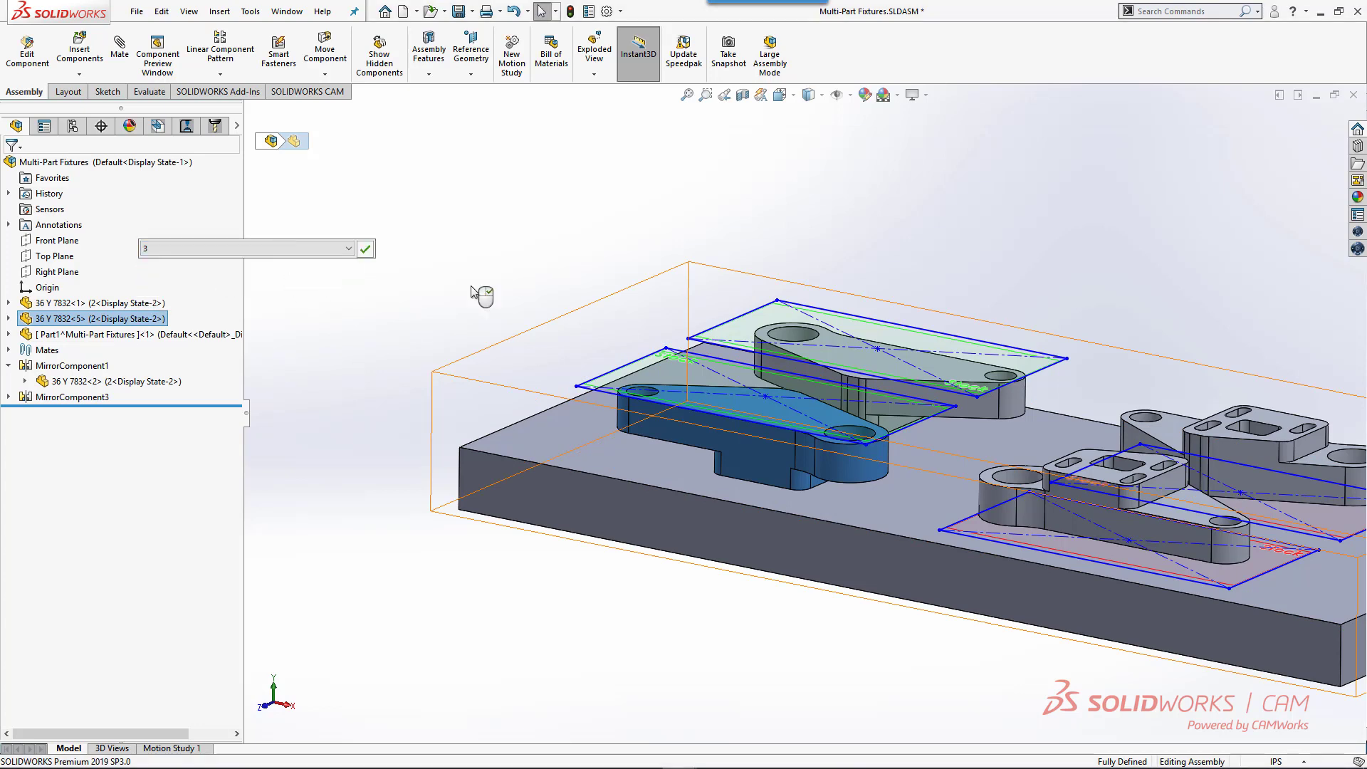
{"action": "left_click", "coordinate": [366, 249]}
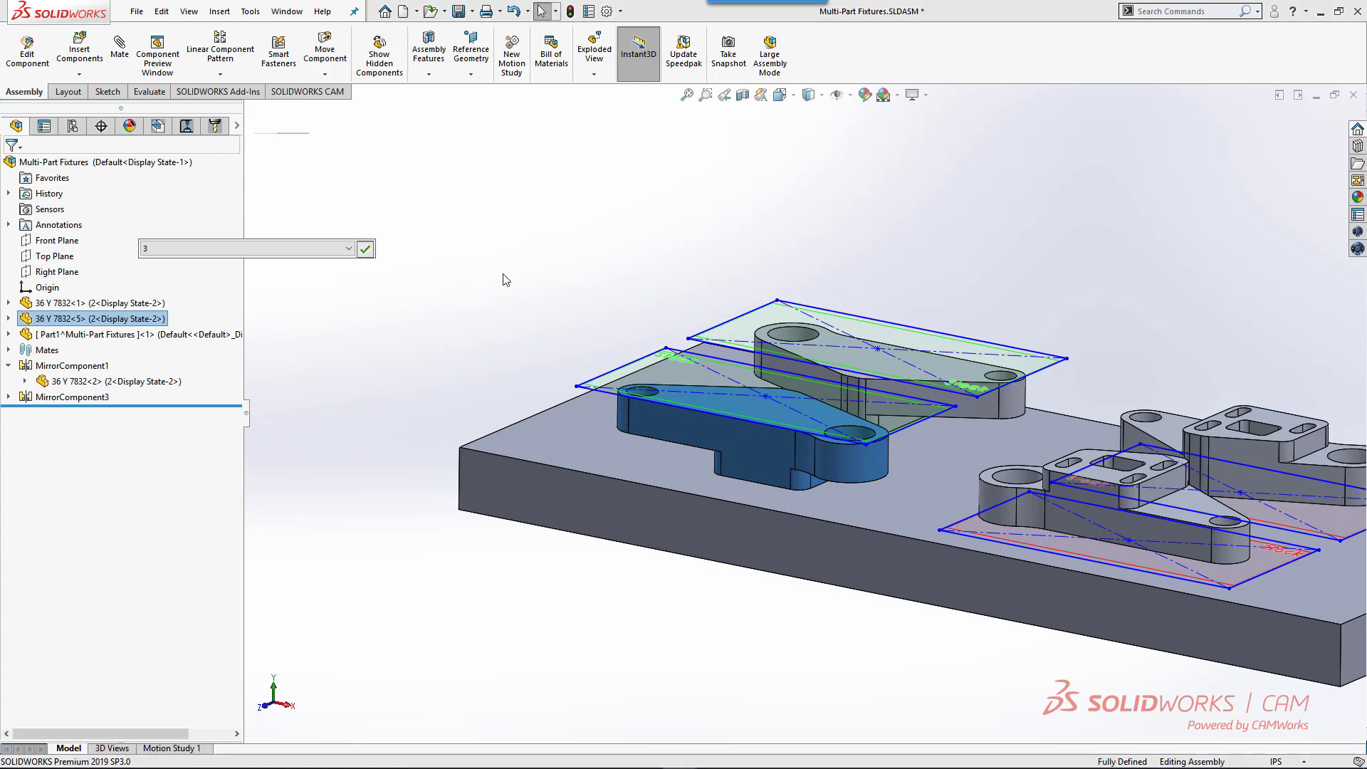
Expand MirrorComponent3 to check its part 36 Y 7832<6>
{"action": "left_click", "coordinate": [8, 397]}
{"action": "left_click", "coordinate": [69, 413]}
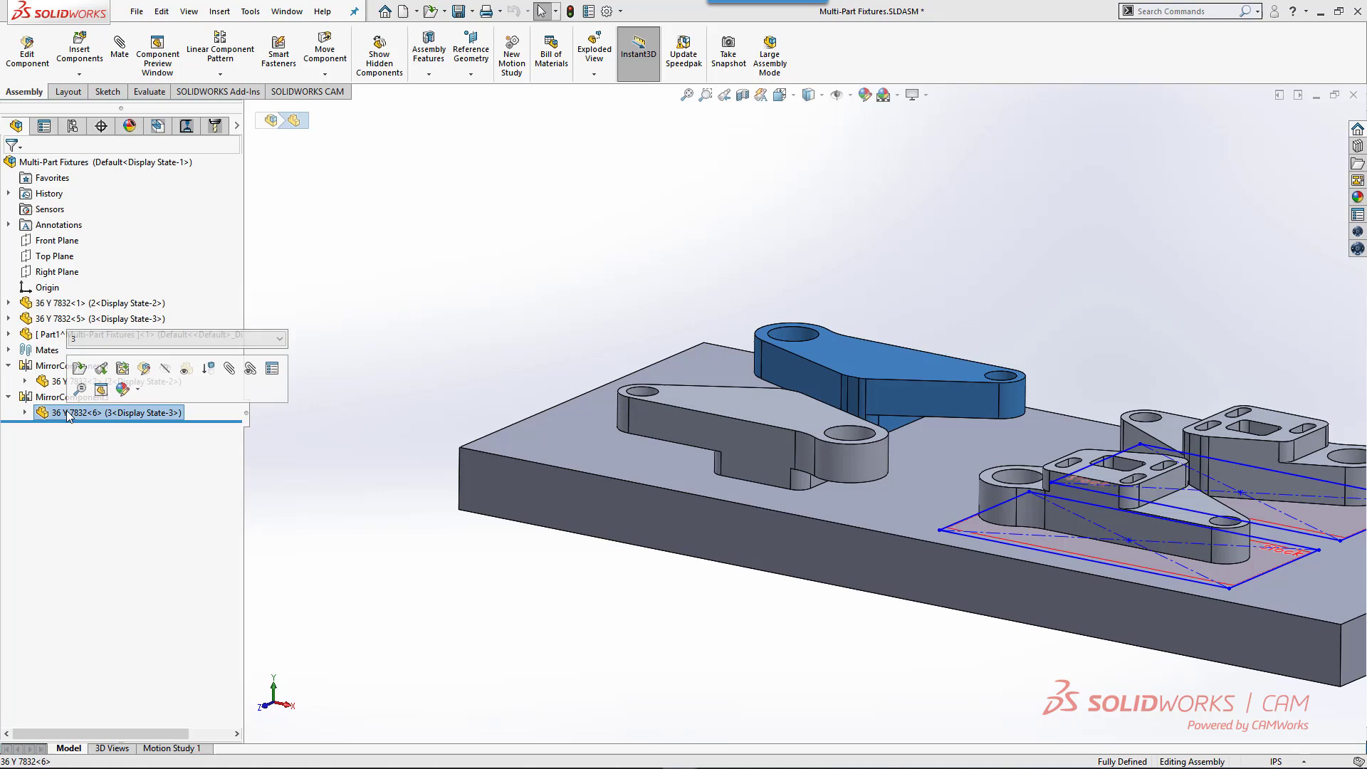
{"action": "left_click", "coordinate": [412, 305]}
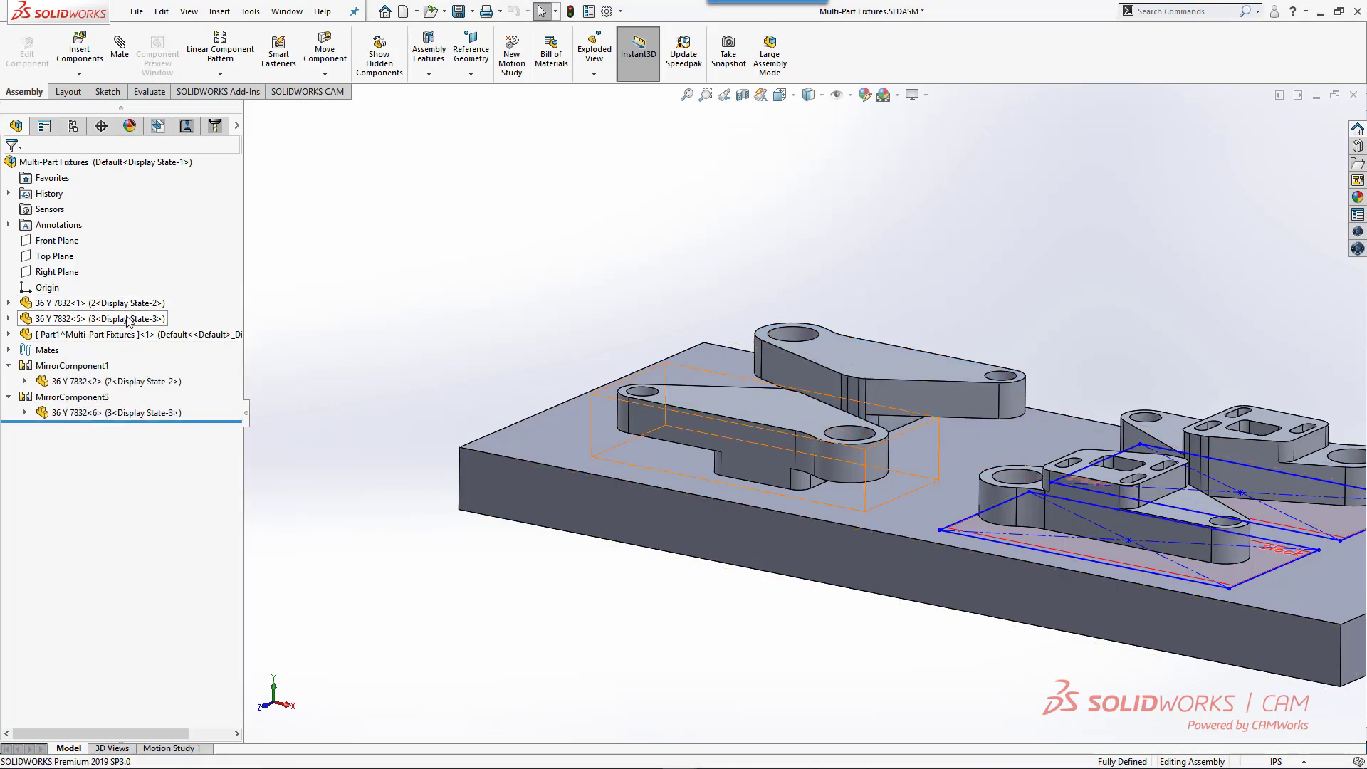
Use Update Instances in Manage Parts to split 36 Y 7832 into entries [3] (instances 5, 6) and [2] (instances 1, 2)
{"action": "left_click", "coordinate": [128, 319]}
{"action": "left_click", "coordinate": [357, 268]}
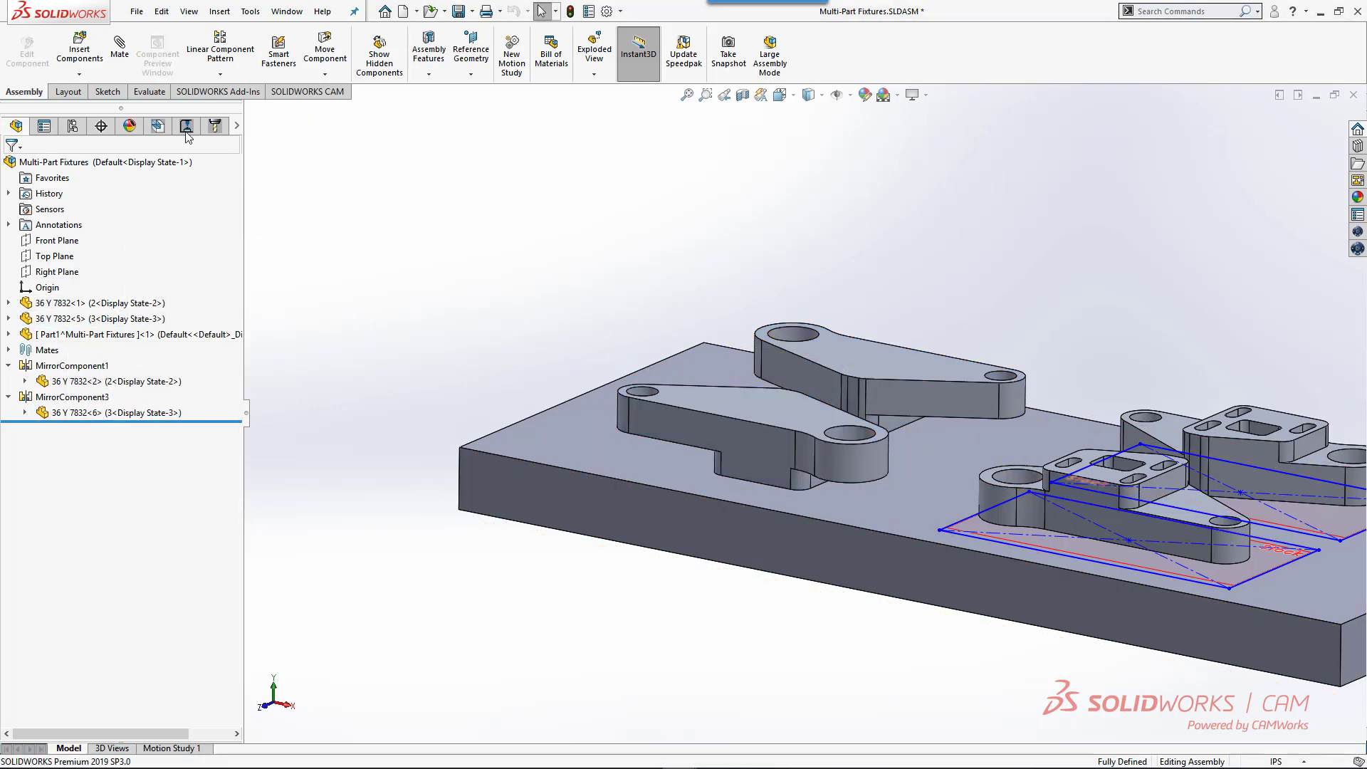
{"action": "left_click", "coordinate": [186, 127]}
{"action": "right_click", "coordinate": [112, 181]}
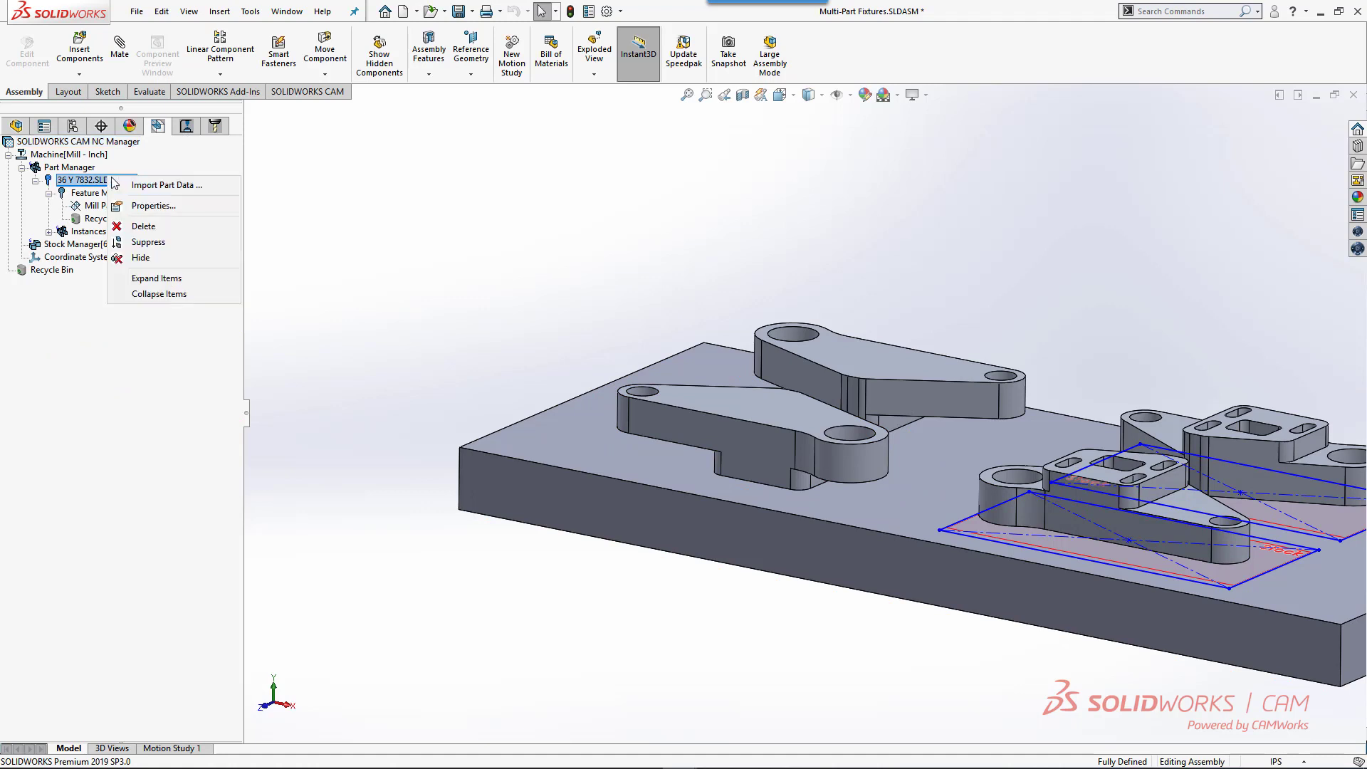
{"action": "left_click", "coordinate": [84, 170]}
{"action": "right_click", "coordinate": [84, 170]}
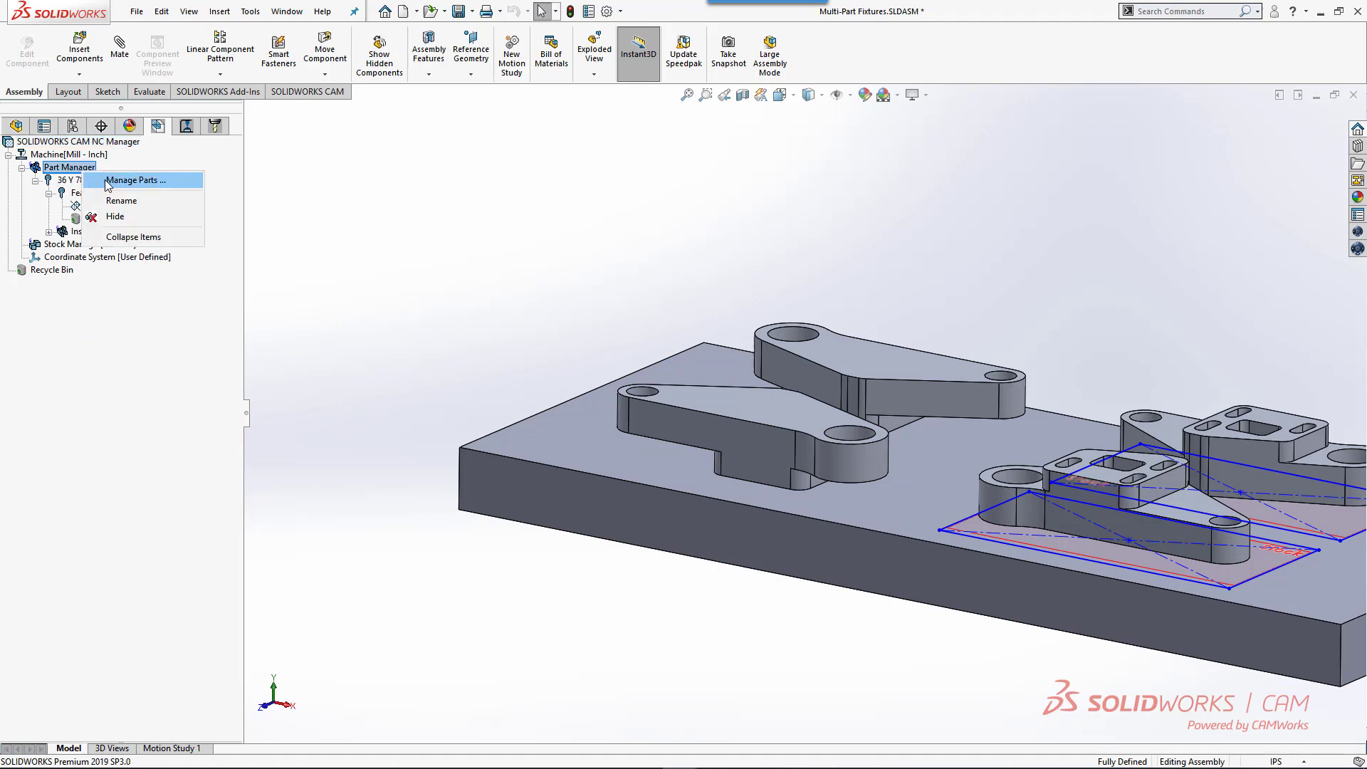
{"action": "left_click", "coordinate": [107, 181]}
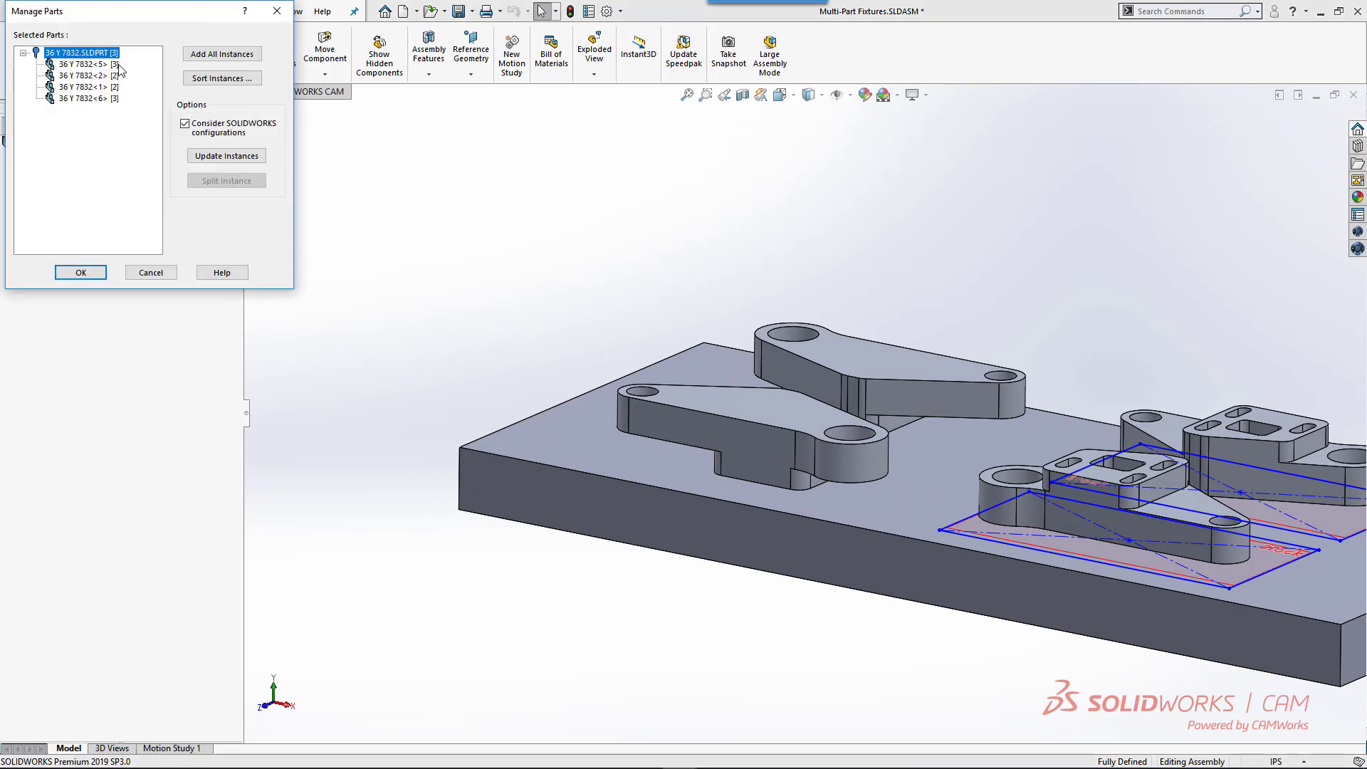
{"action": "left_click", "coordinate": [228, 156]}
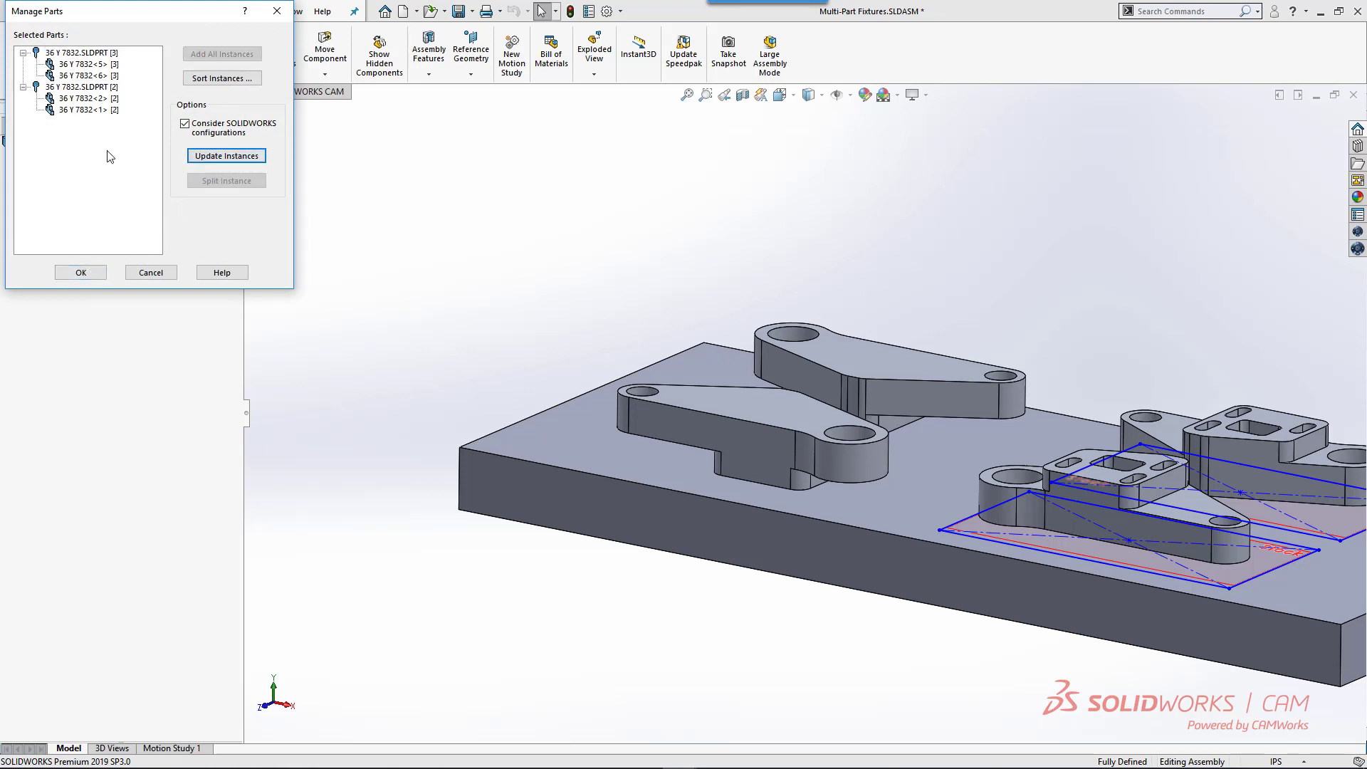
{"action": "left_click", "coordinate": [84, 273]}
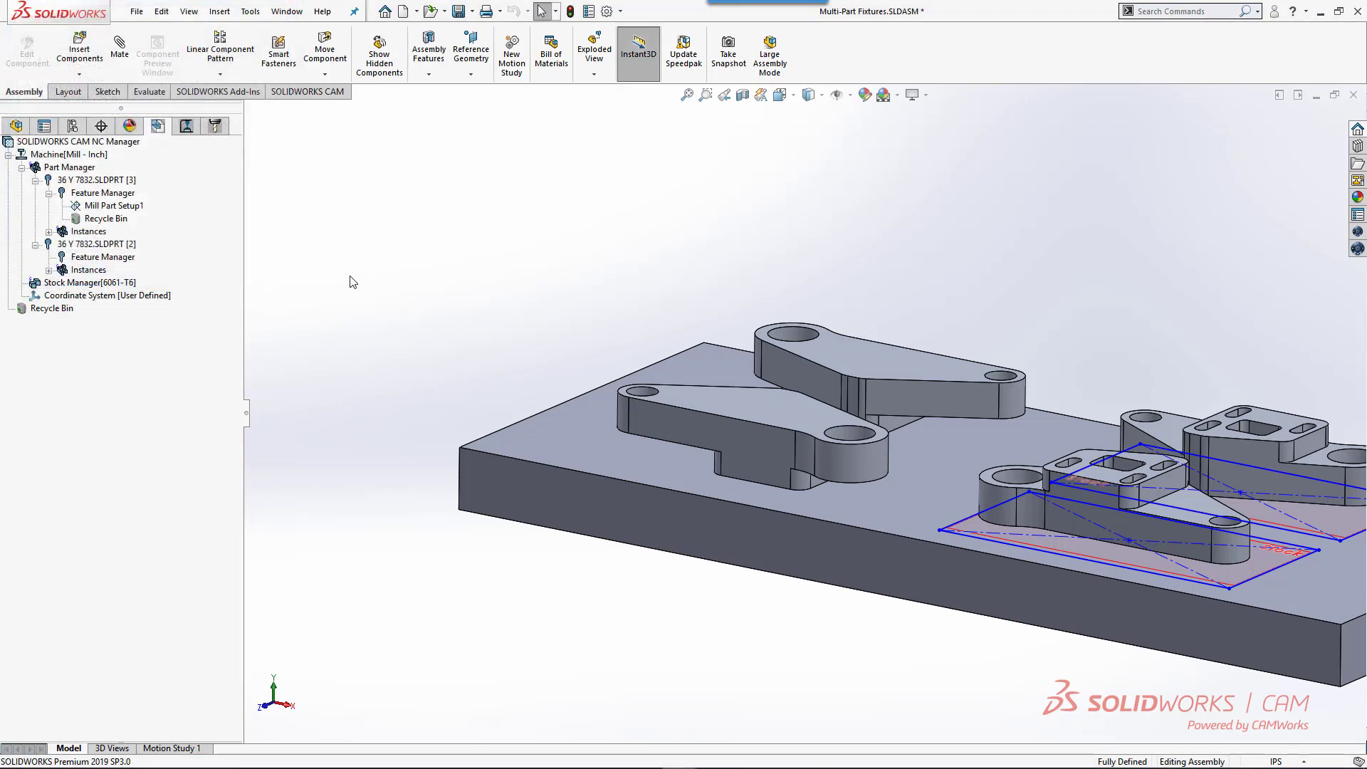
Open the stock definition for the second 36 Y 7832 group, 36 Y 7832.SLDPRT [2]
{"action": "left_click", "coordinate": [103, 257]}
{"action": "middle_click_drag", "start_coordinate": [782, 330], "coordinate": [685, 247]}
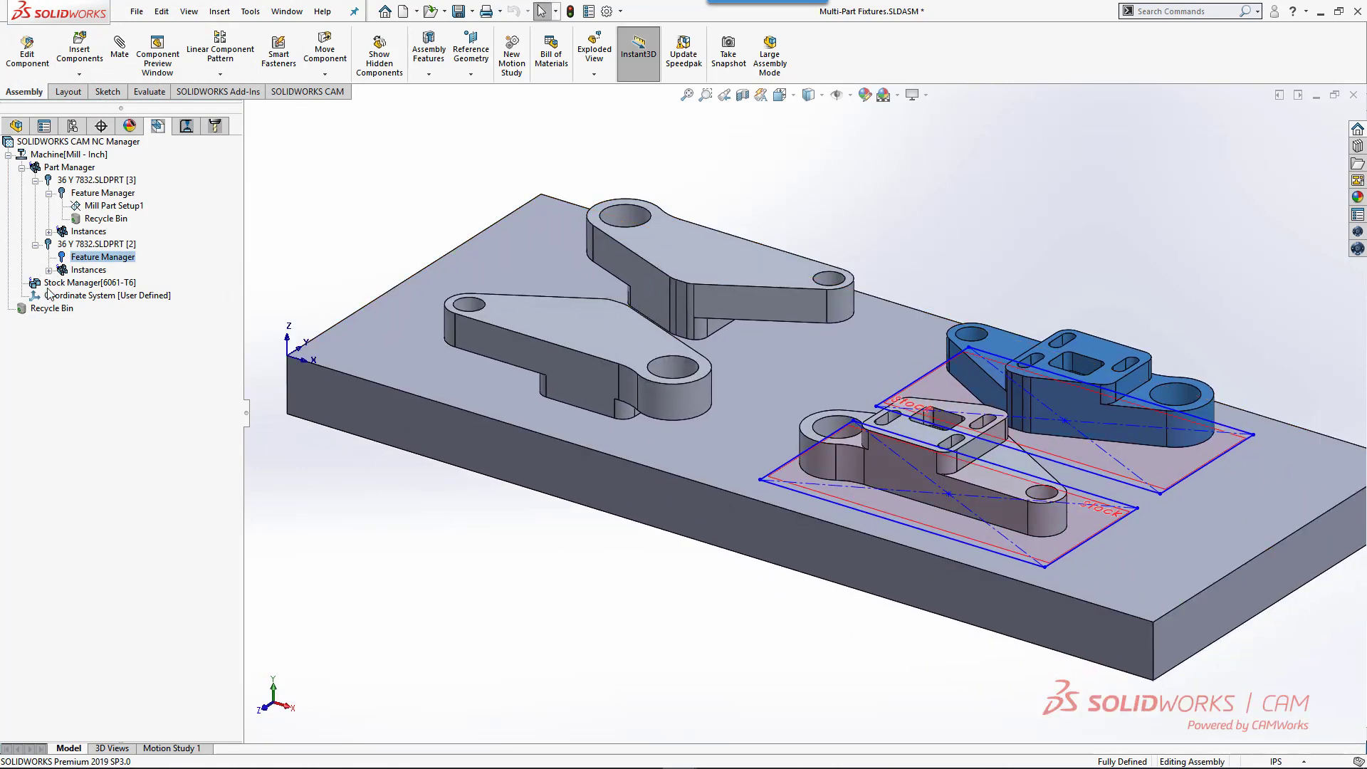
{"action": "left_click", "coordinate": [78, 283]}
{"action": "middle_click_drag", "start_coordinate": [396, 328], "coordinate": [495, 420]}
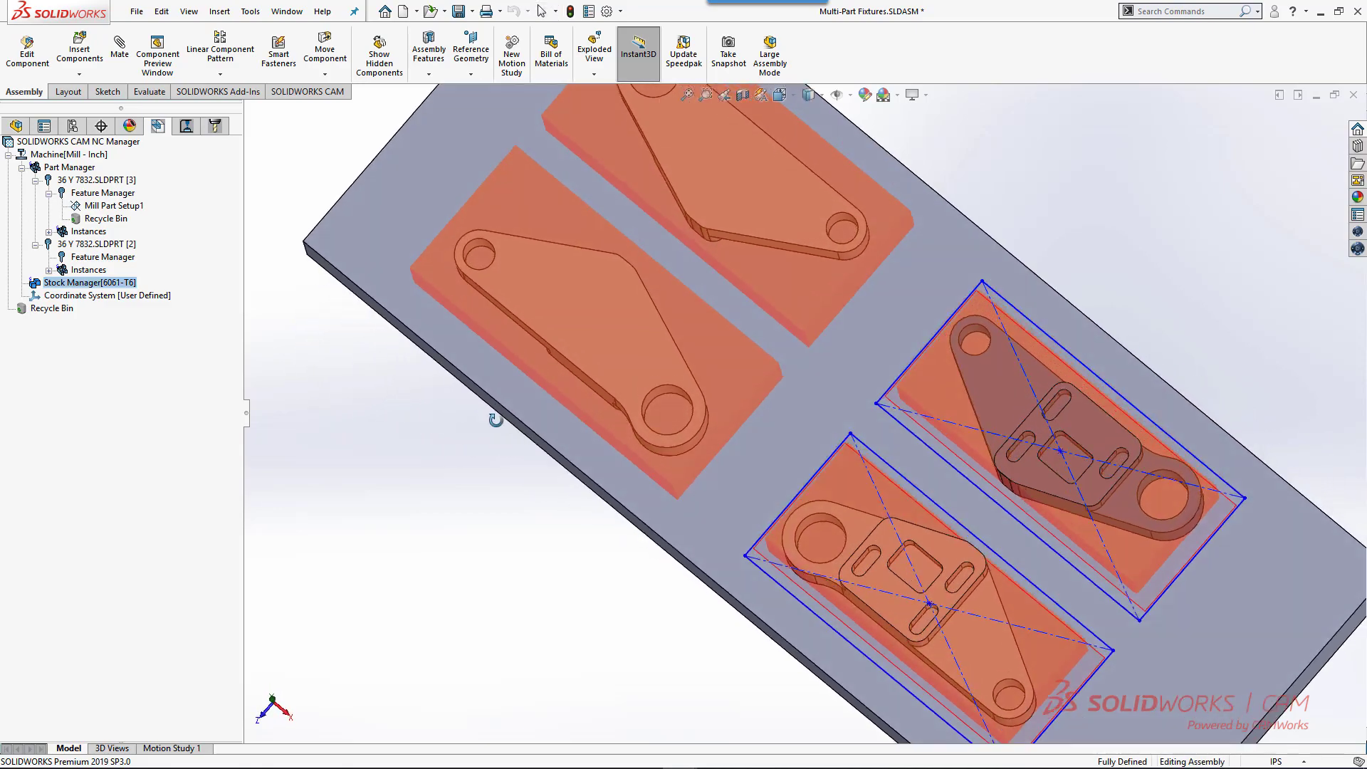
{"action": "key", "text": "ctrl+7"}
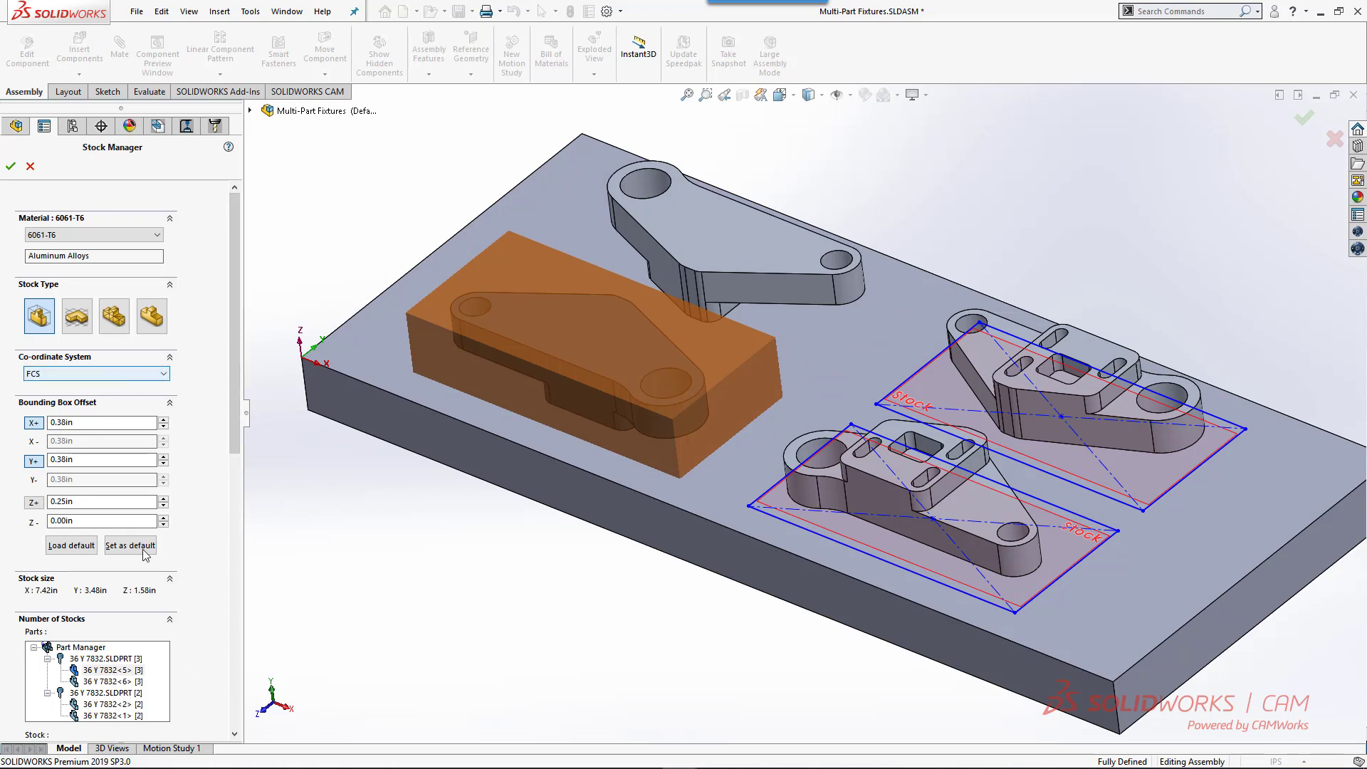
{"action": "scroll", "coordinate": [234, 320], "scroll_direction": "down", "scroll_amount": 3}
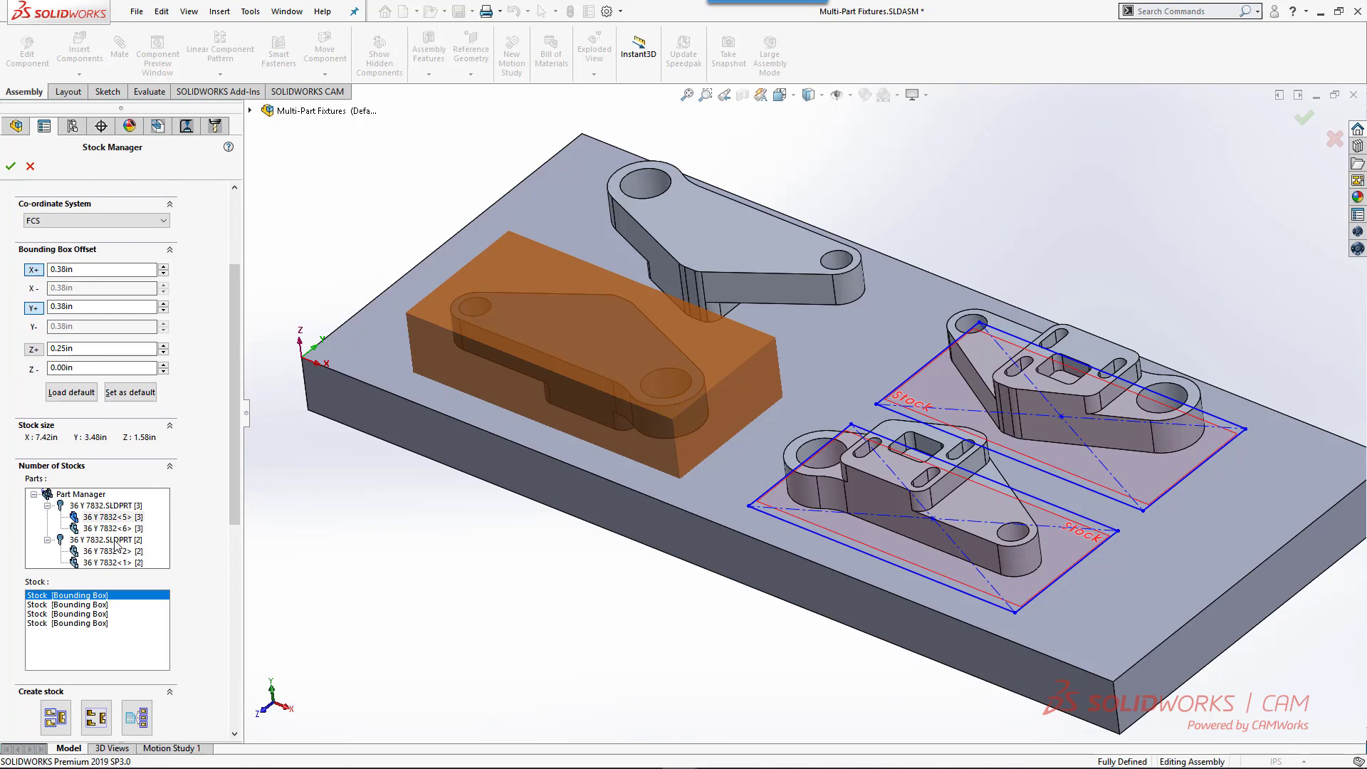
{"action": "left_click", "coordinate": [114, 540]}
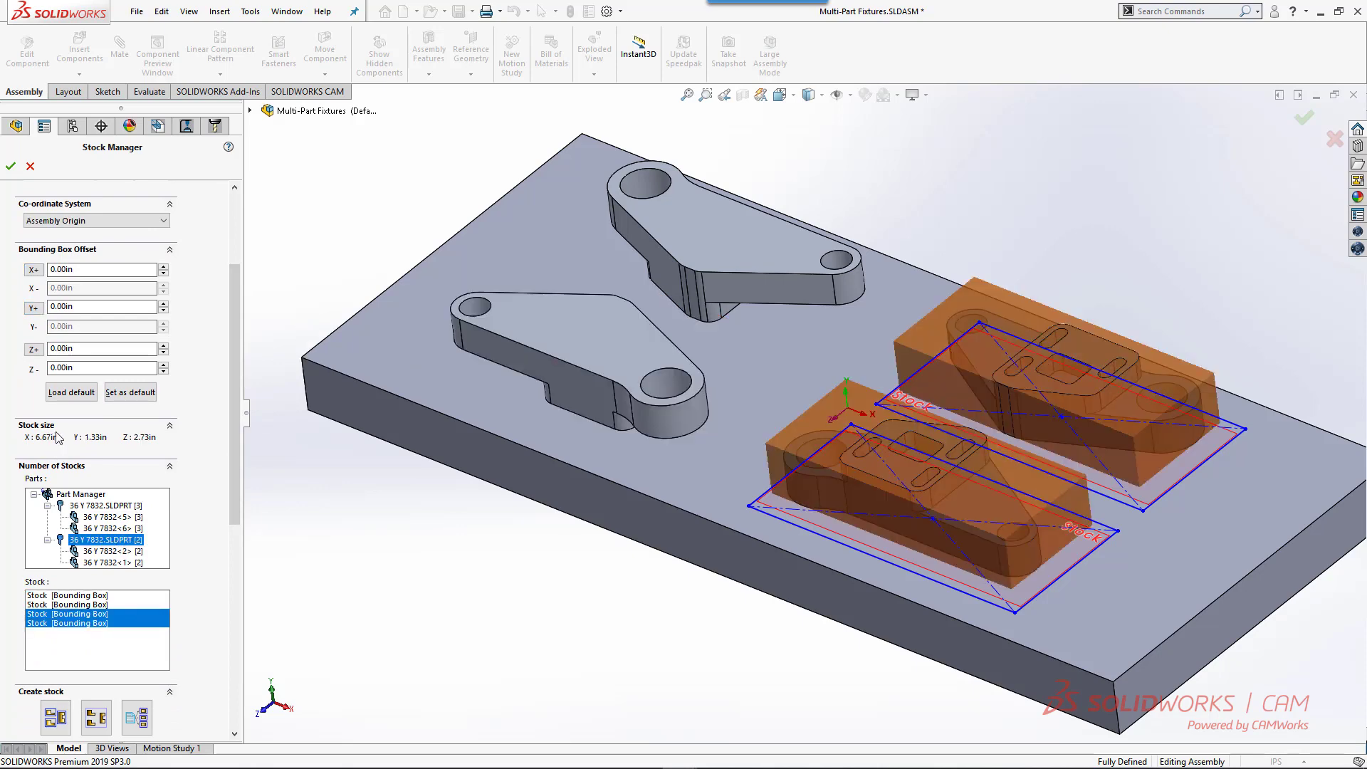
Enter 0.375in X and Y offsets for the group [2] stock
{"action": "scroll", "coordinate": [232, 503], "scroll_direction": "up", "scroll_amount": 2}
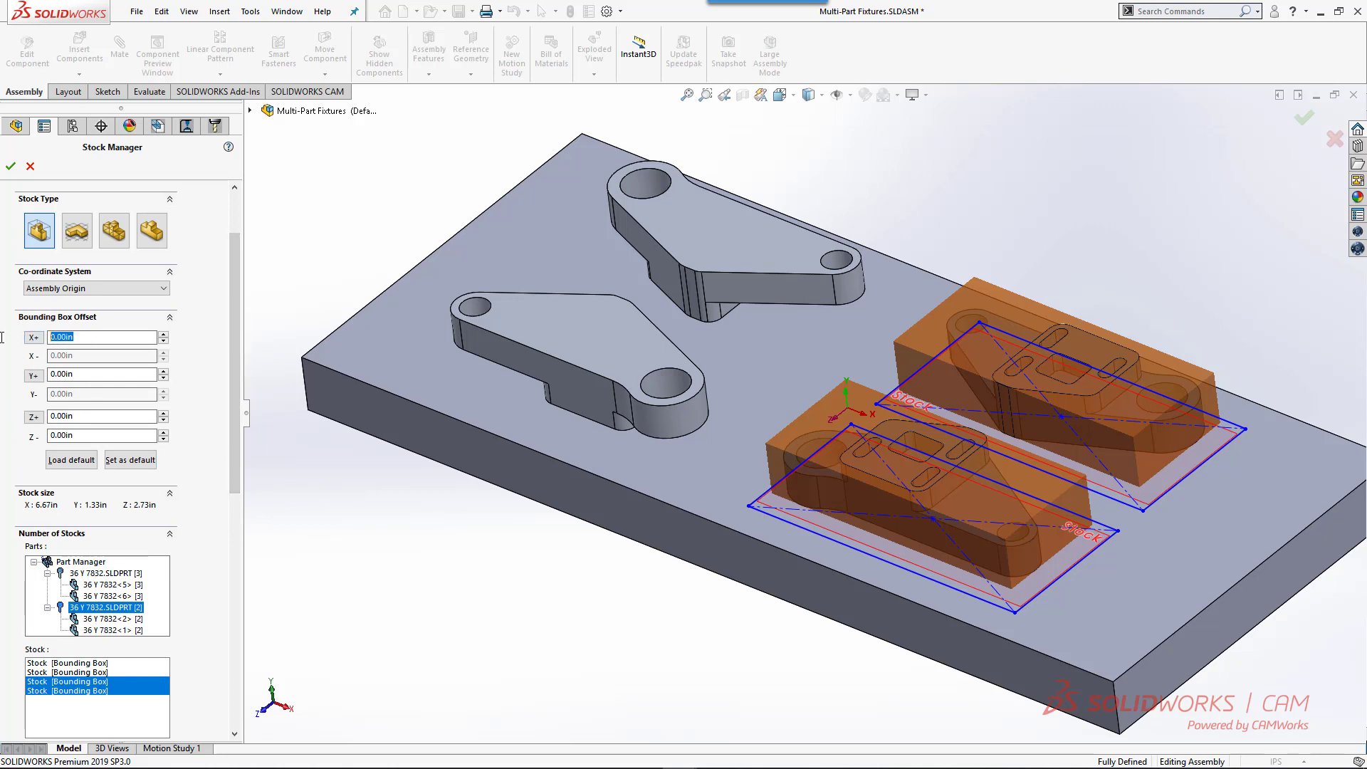
{"action": "left_click", "coordinate": [33, 376]}
{"action": "left_click", "coordinate": [34, 375]}
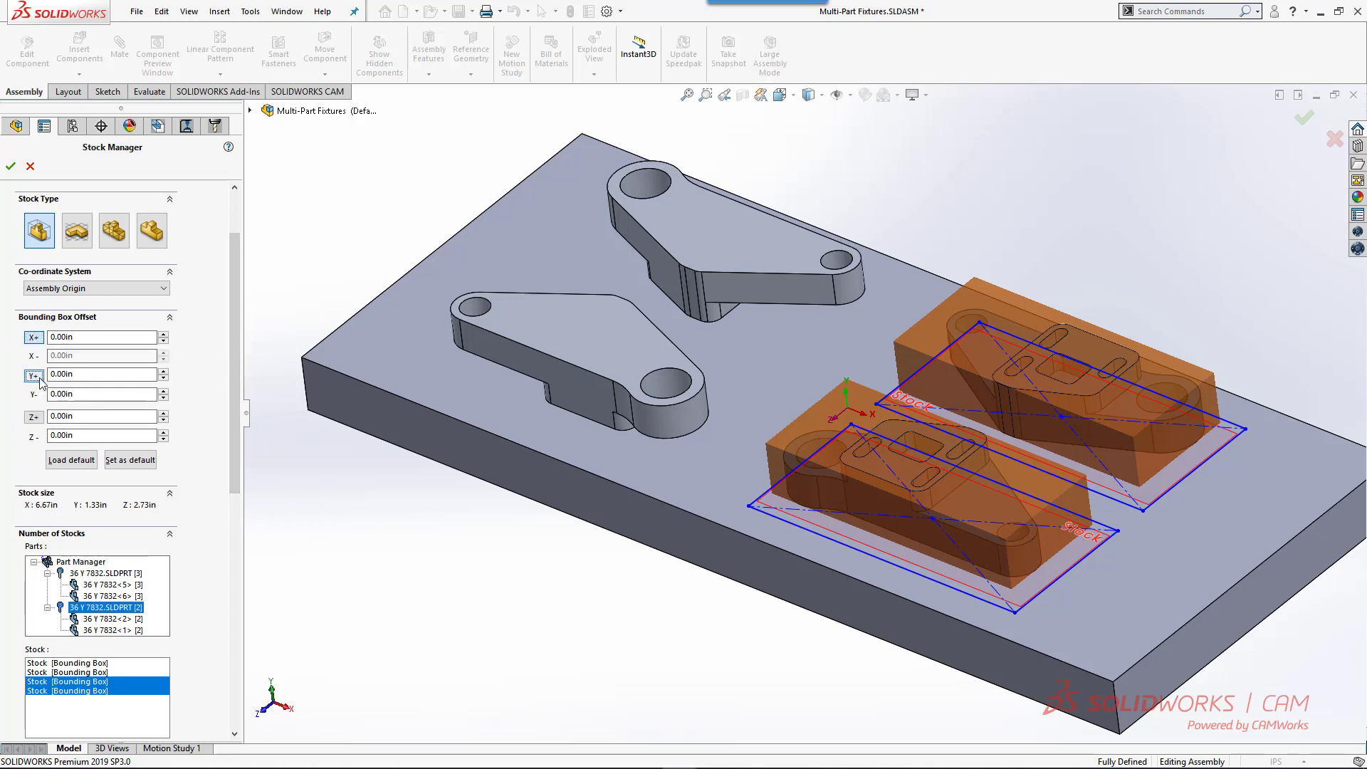
{"action": "double_click", "coordinate": [96, 338]}
{"action": "type", "text": ".375"}
{"action": "key", "text": "Tab"}
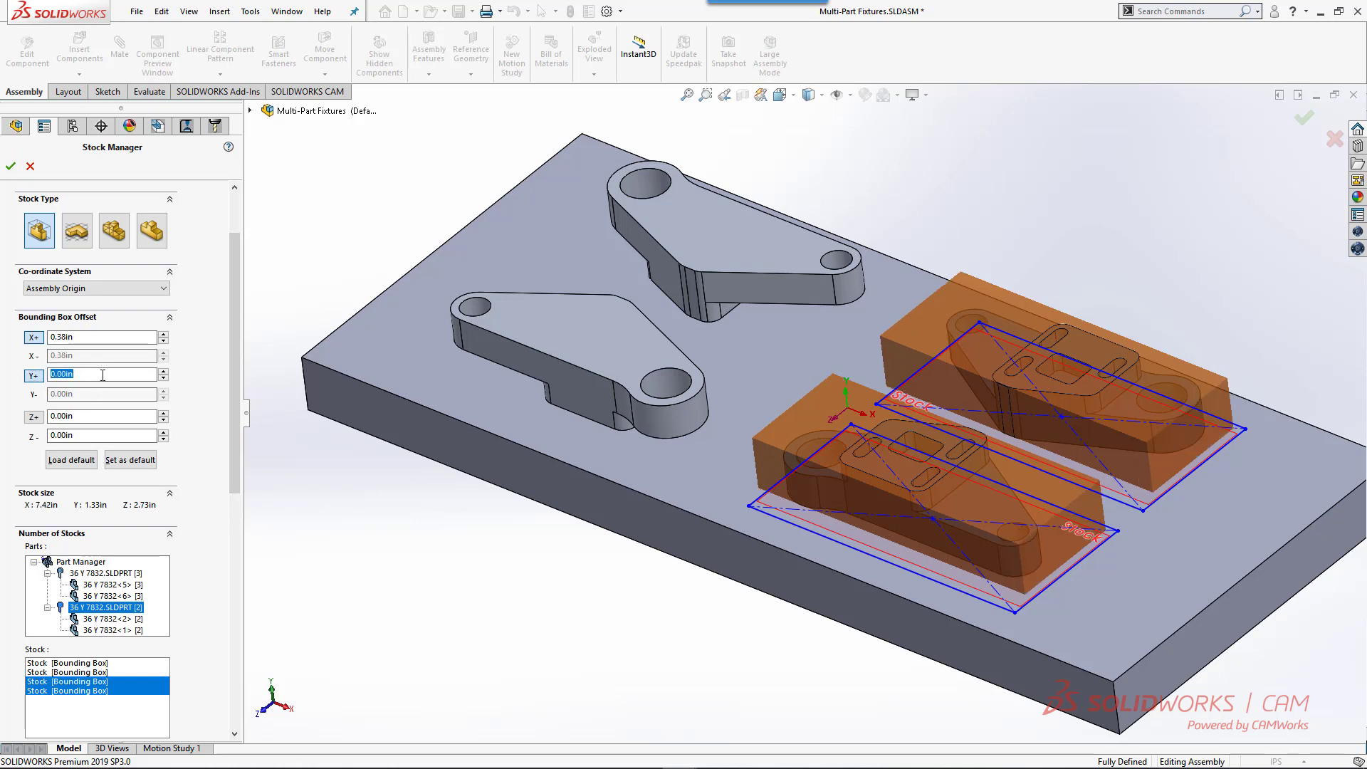
{"action": "type", "text": ".375"}
{"action": "key", "text": "Return"}
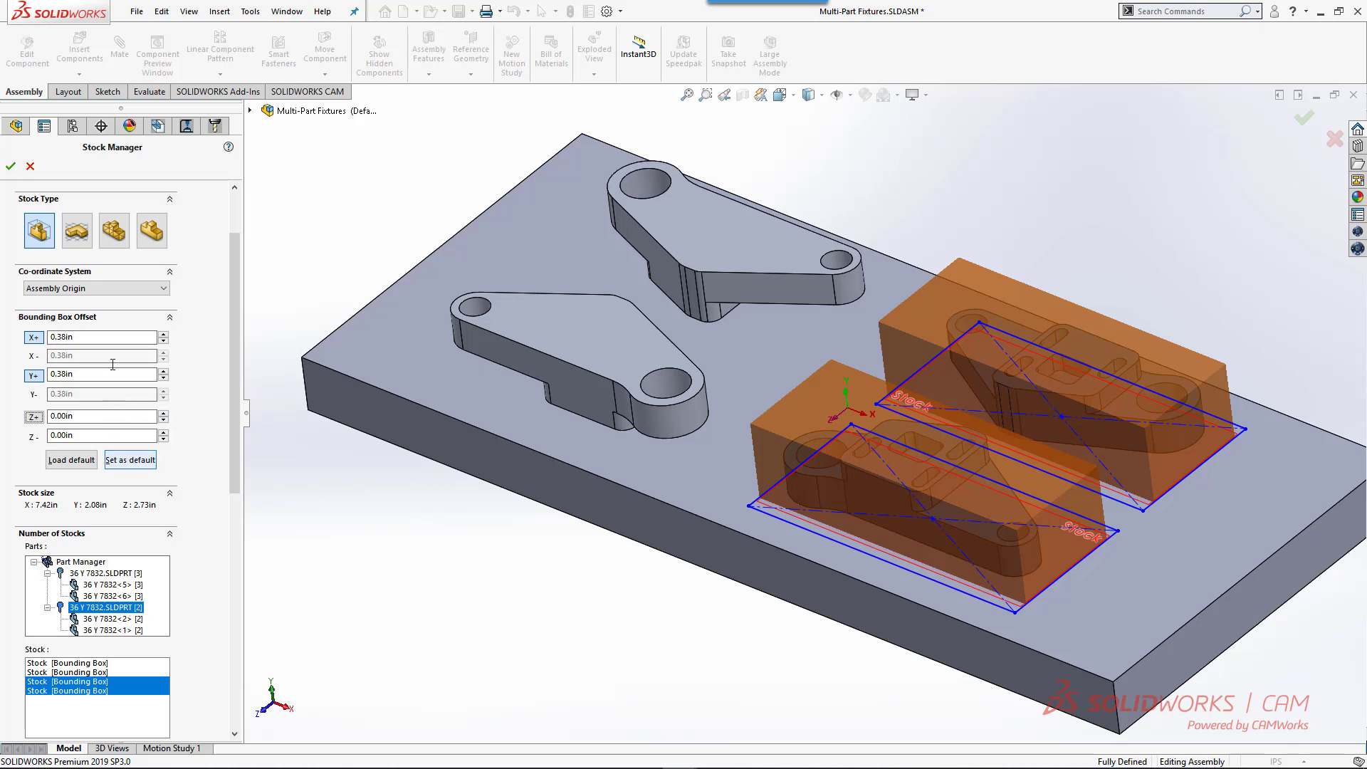
Base the stock on FCS with a 0.25in Z- offset and symmetric 0.375in X/Y offsets
{"action": "left_click", "coordinate": [111, 290]}
{"action": "left_click", "coordinate": [107, 330]}
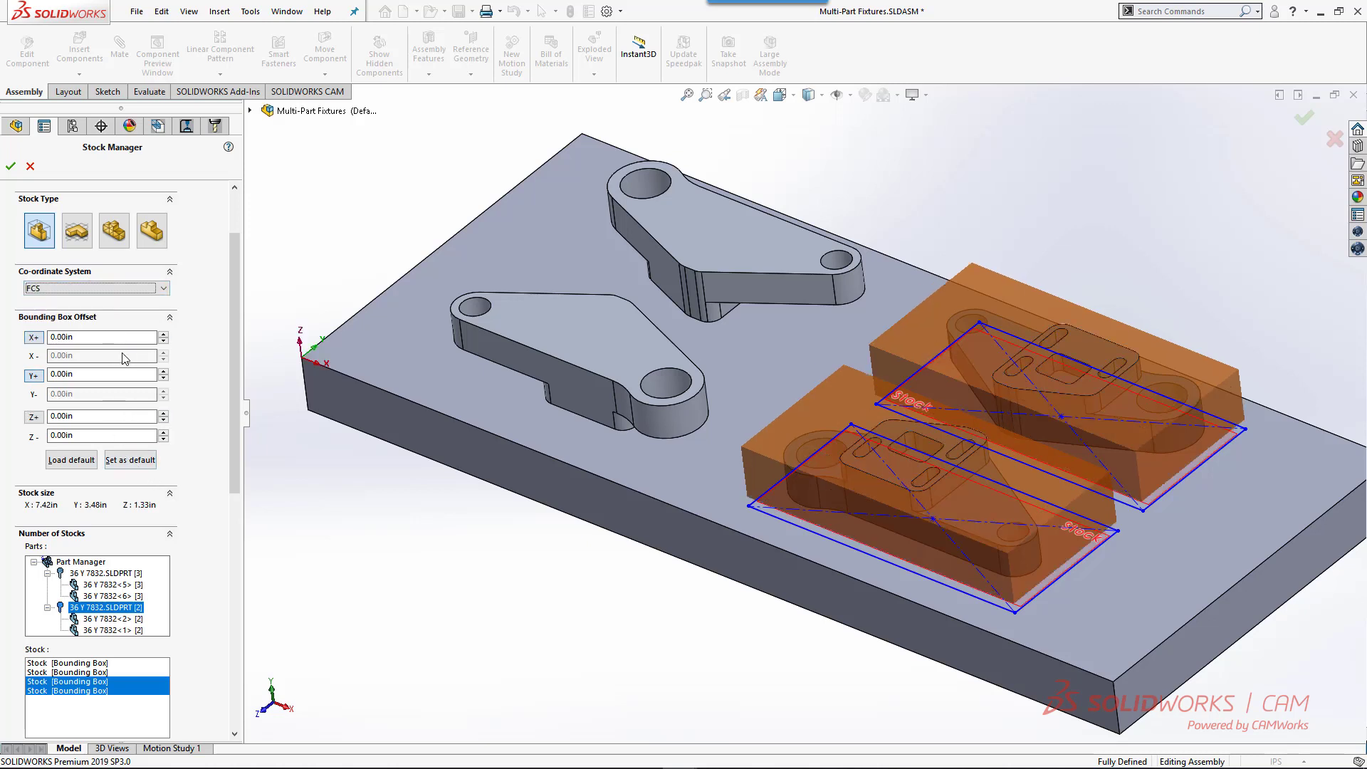
{"action": "left_click", "coordinate": [89, 435]}
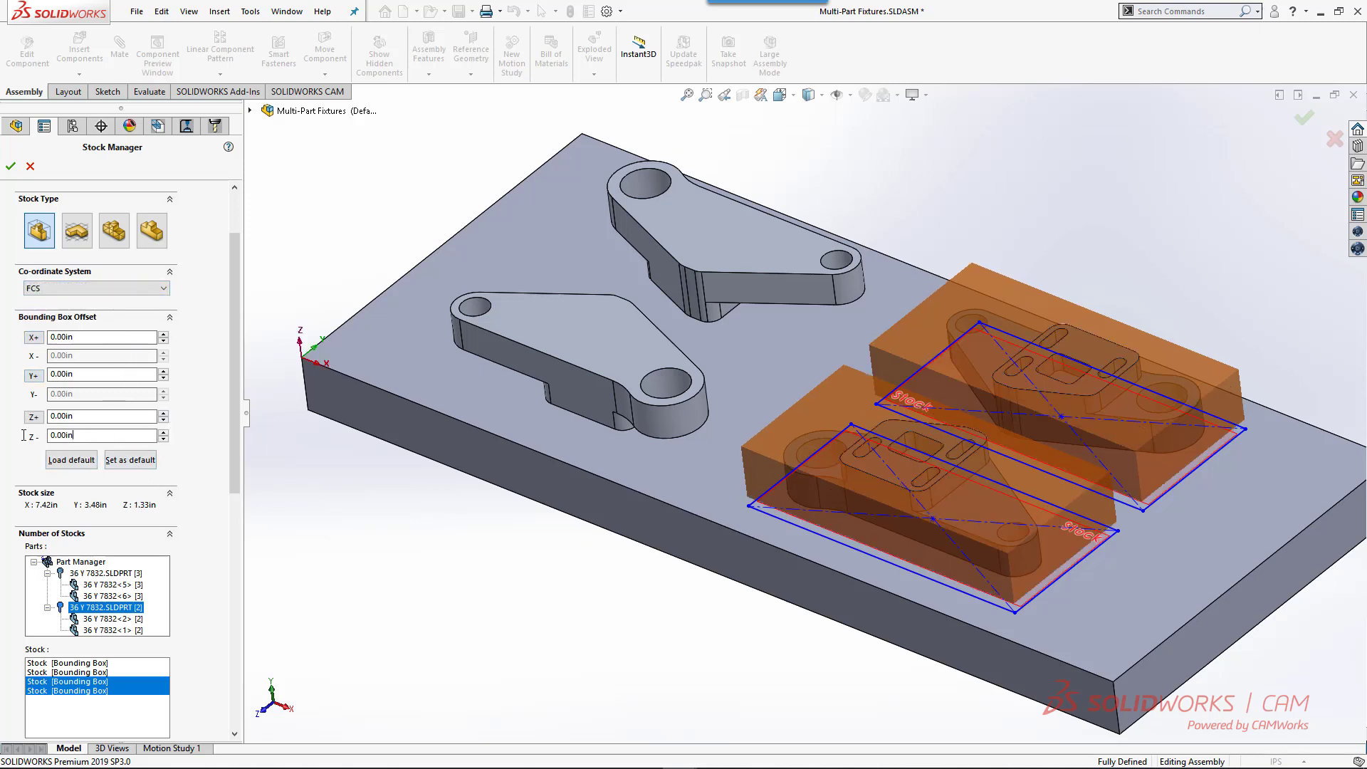
{"action": "key", "text": "Tab"}
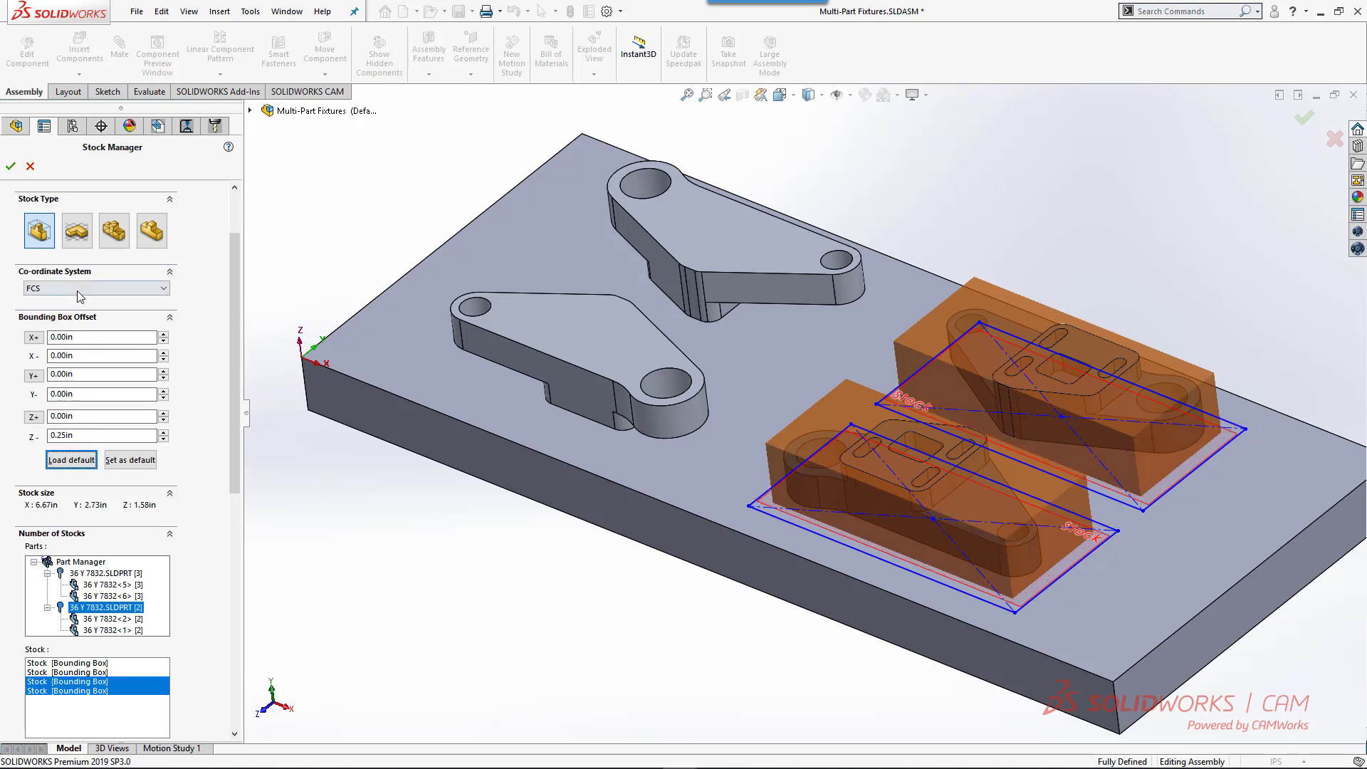
{"action": "left_click", "coordinate": [67, 374]}
{"action": "type", "text": ".375"}
{"action": "key", "text": "Tab"}
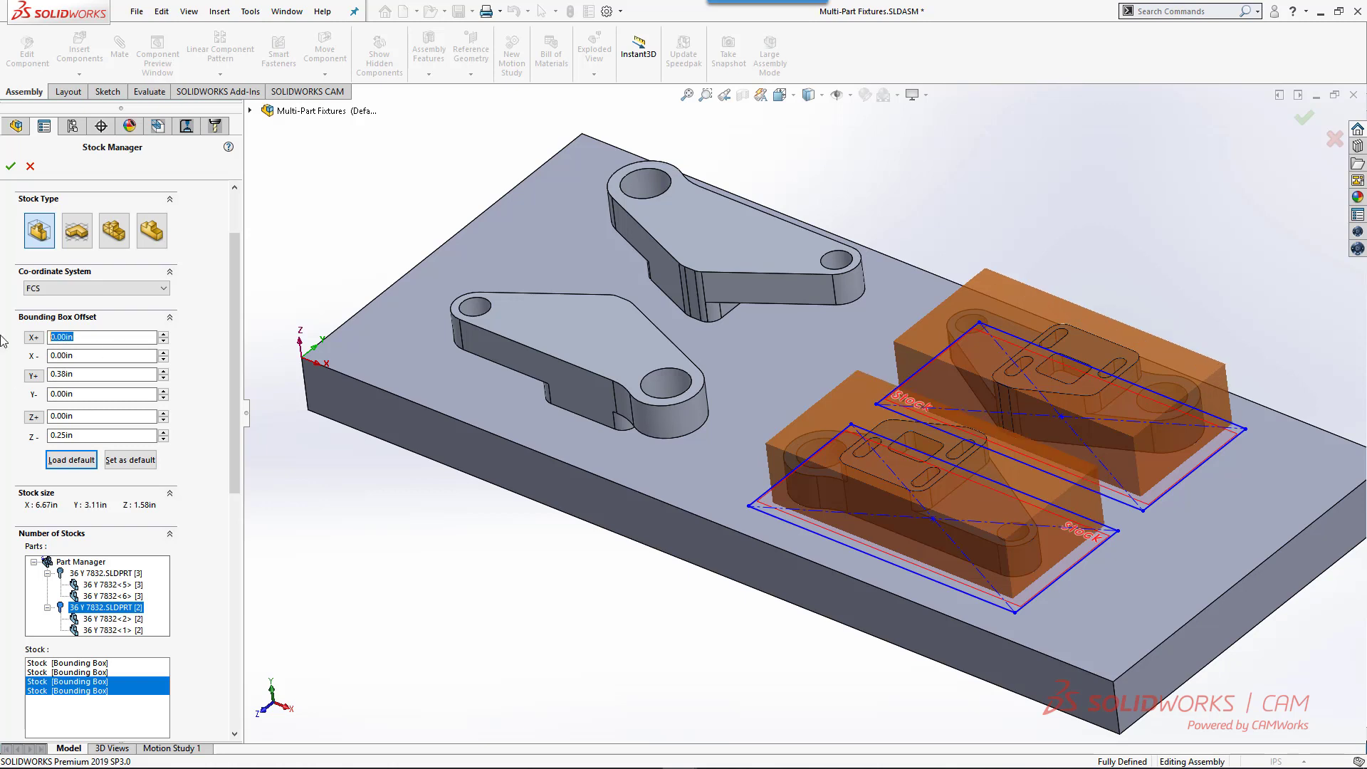
{"action": "key", "text": "Tab"}
{"action": "left_click", "coordinate": [34, 337]}
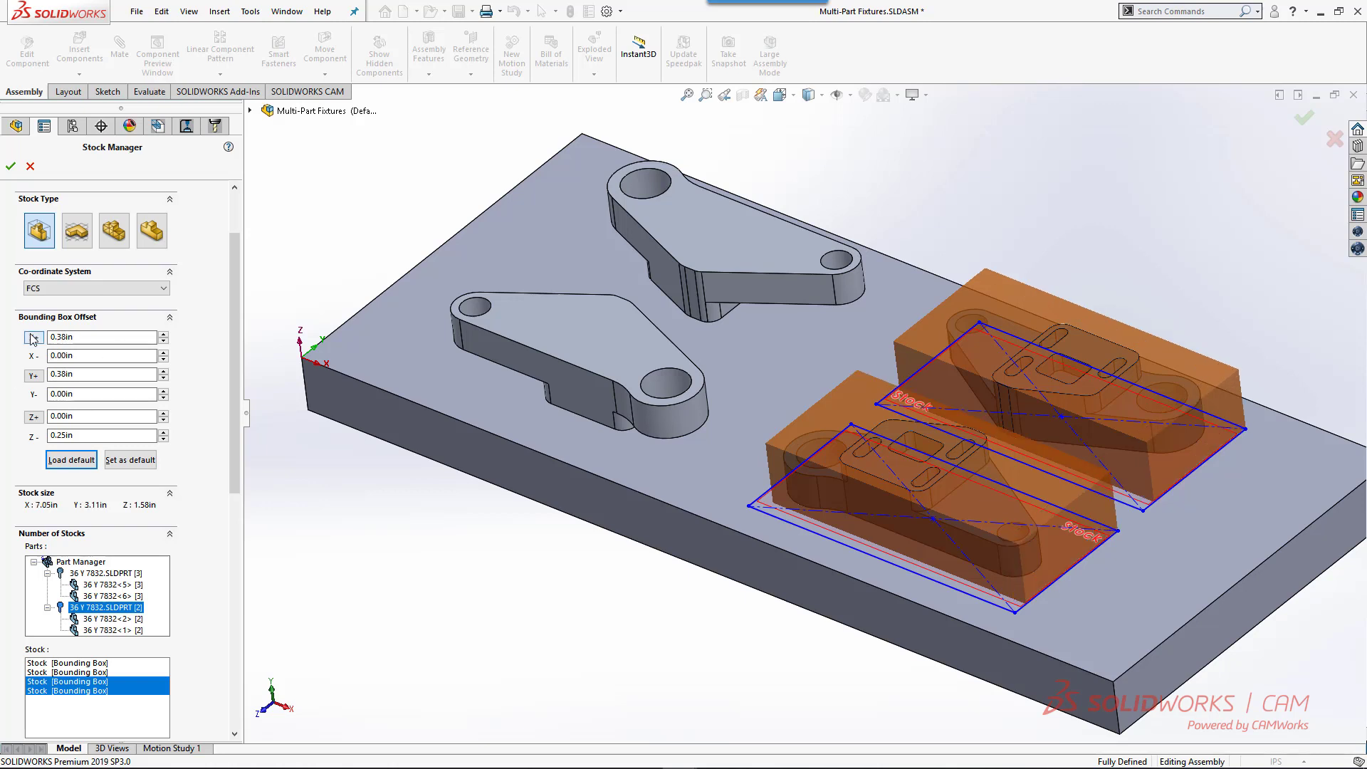
{"action": "left_click", "coordinate": [33, 375]}
{"action": "middle_click_drag", "start_coordinate": [763, 553], "coordinate": [764, 499]}
Accept the stock settings and select the first part group's Mill Part Setup1
{"action": "left_click", "coordinate": [11, 167]}
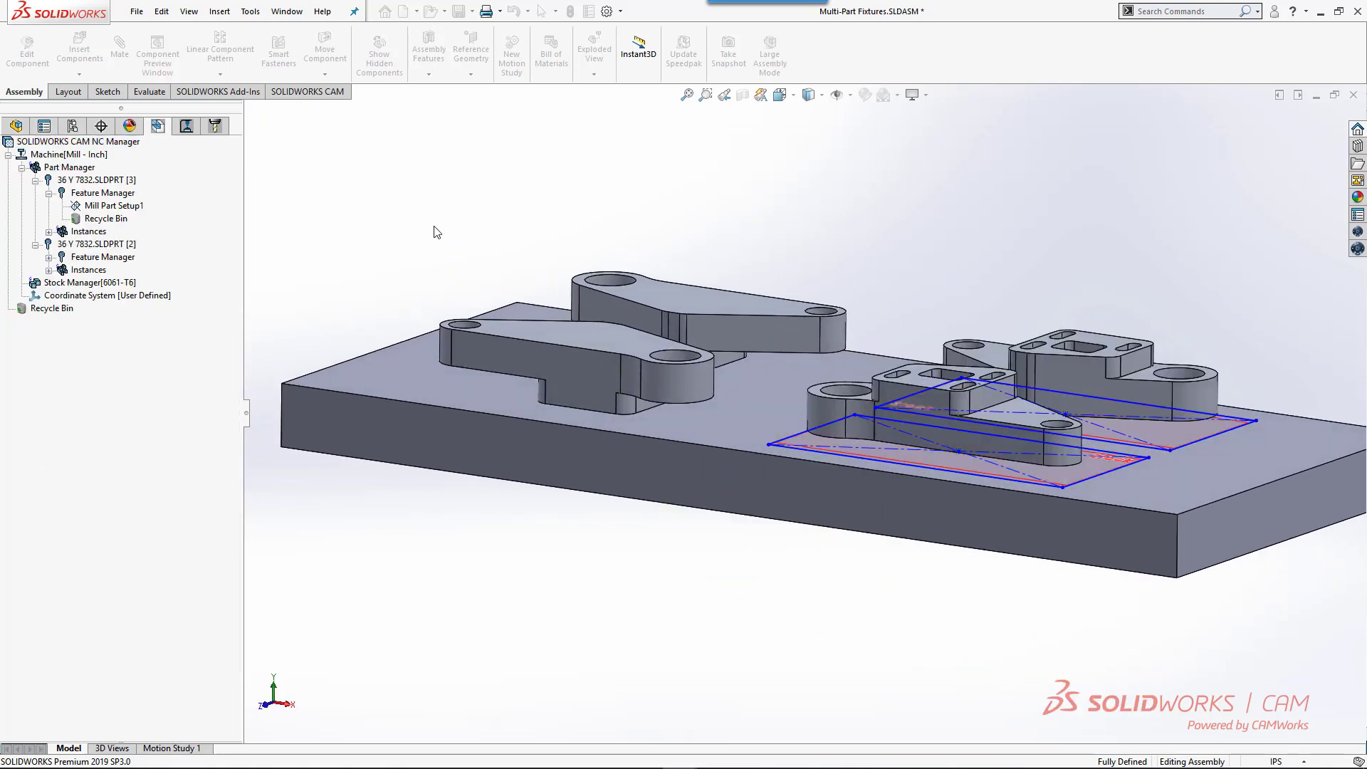
{"action": "left_click", "coordinate": [74, 283]}
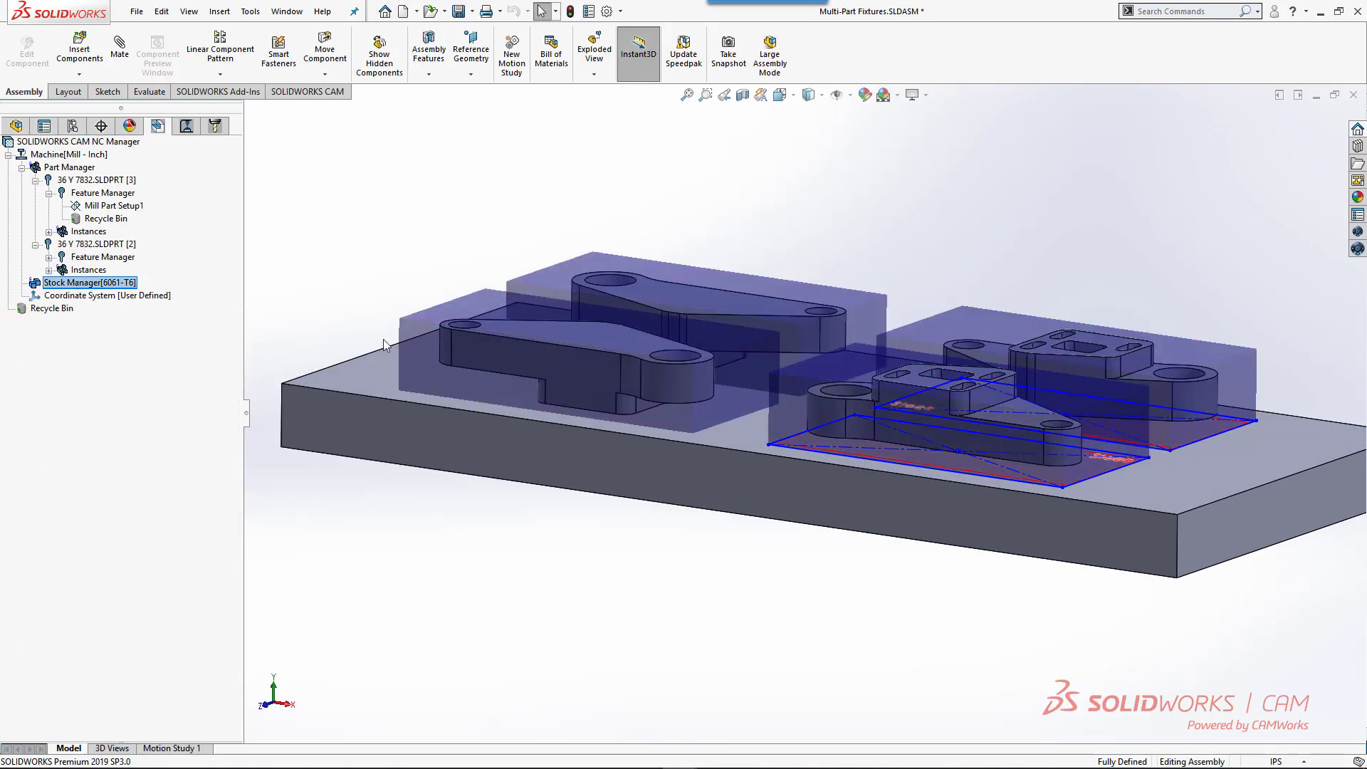
{"action": "middle_click_drag", "start_coordinate": [699, 492], "coordinate": [698, 448]}
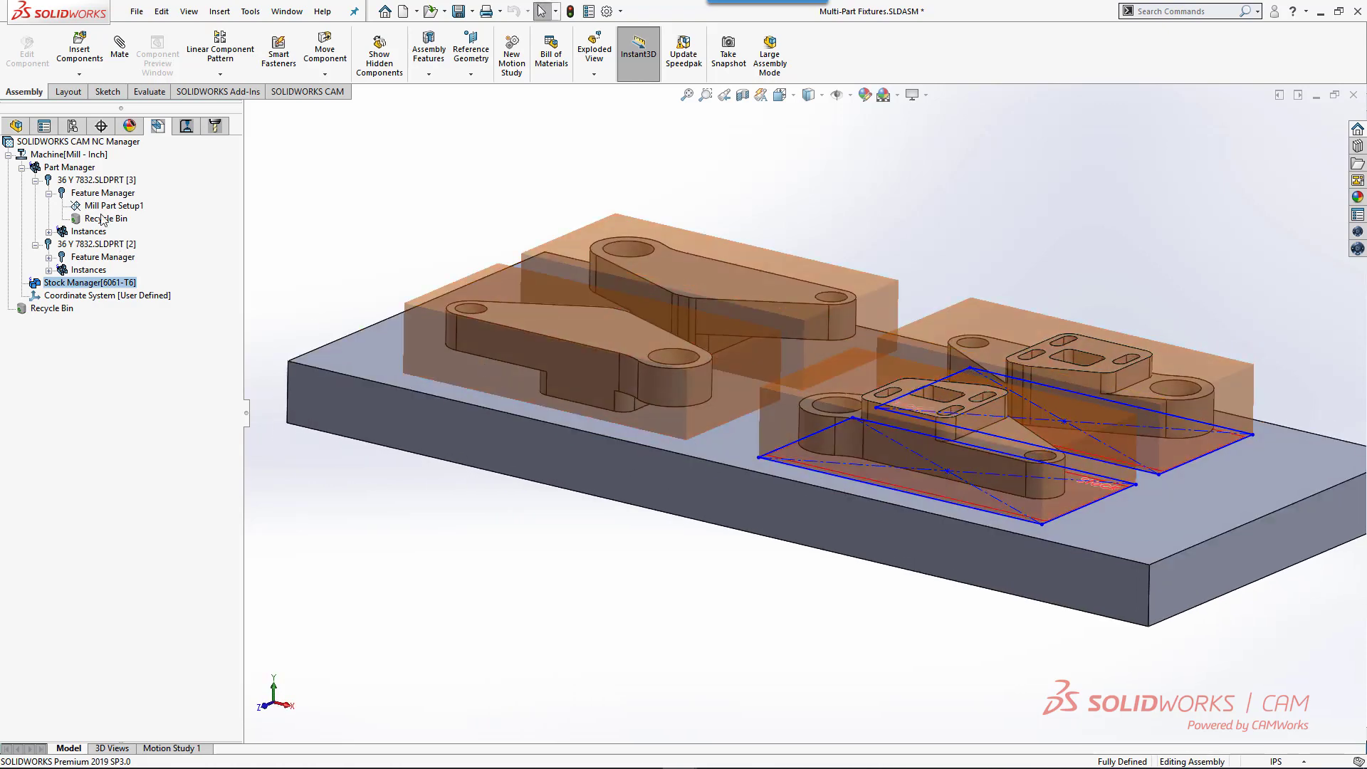
{"action": "left_click", "coordinate": [97, 258]}
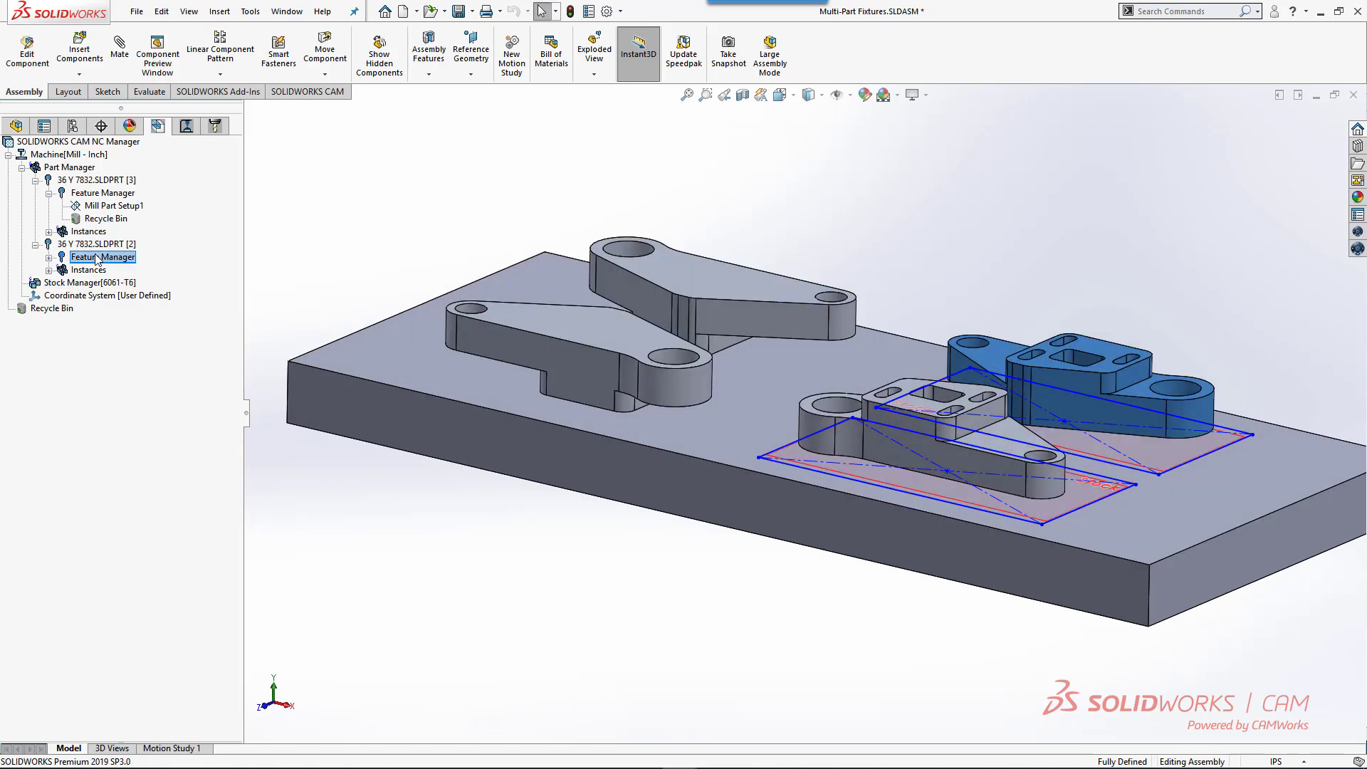
{"action": "left_click", "coordinate": [100, 195]}
{"action": "left_click", "coordinate": [99, 204]}
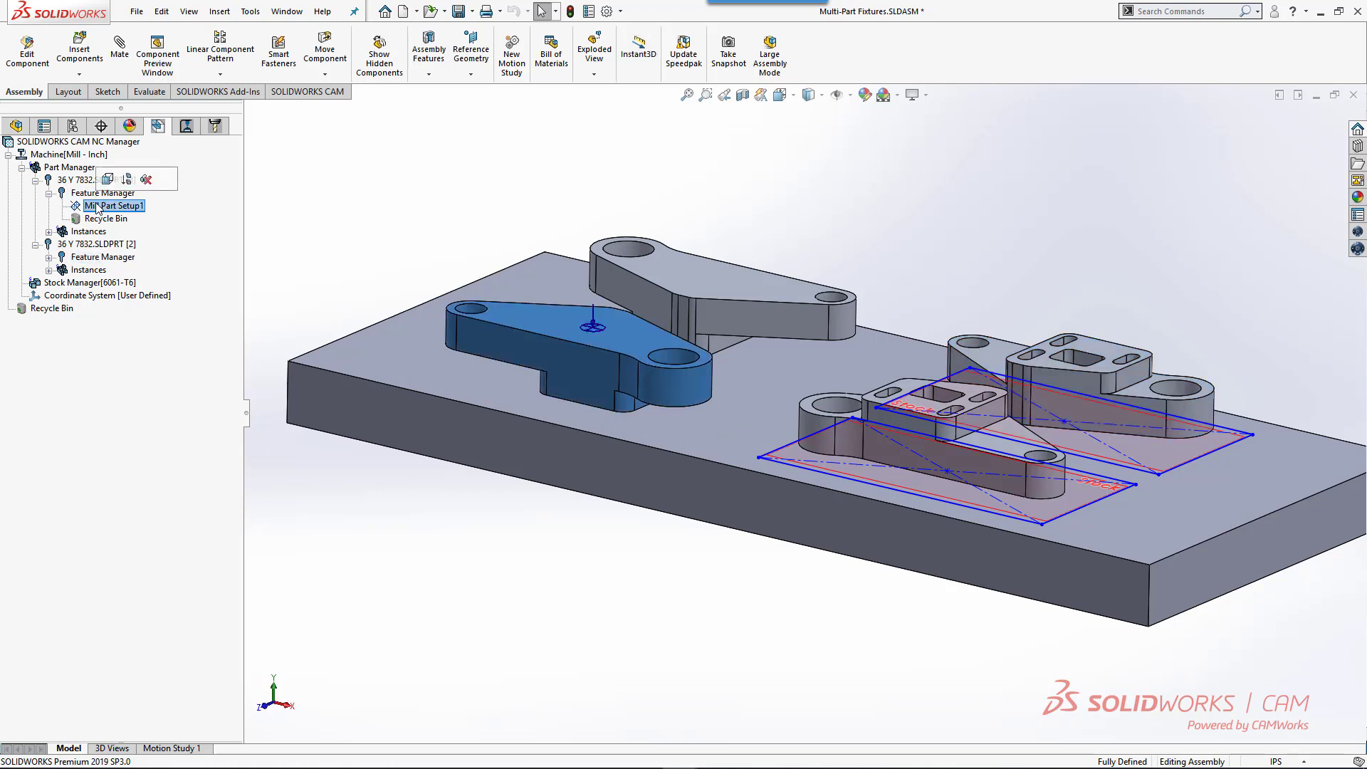
Add a 2.5 axis Face Feature on the first part's top face under Mill Part Setup1
{"action": "right_click", "coordinate": [98, 206]}
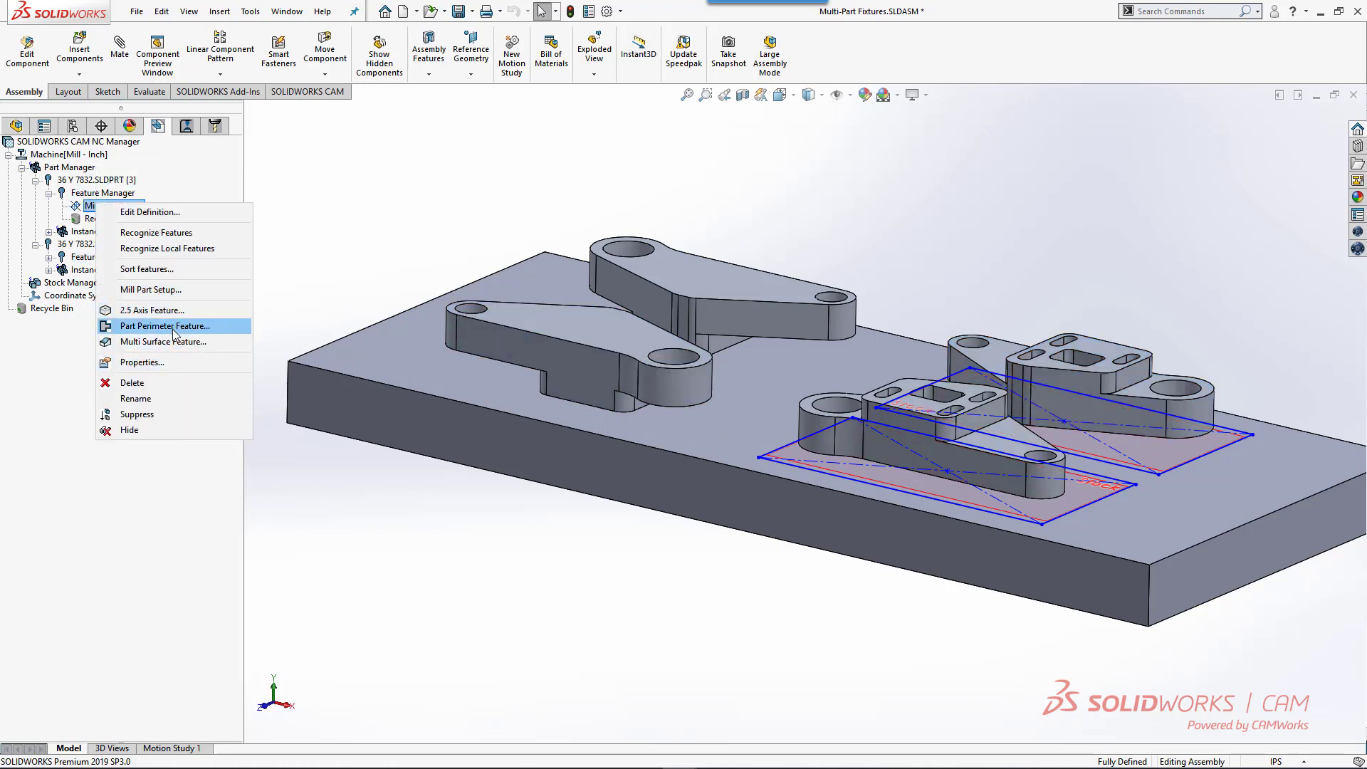
{"action": "left_click", "coordinate": [177, 311]}
{"action": "left_click", "coordinate": [146, 277]}
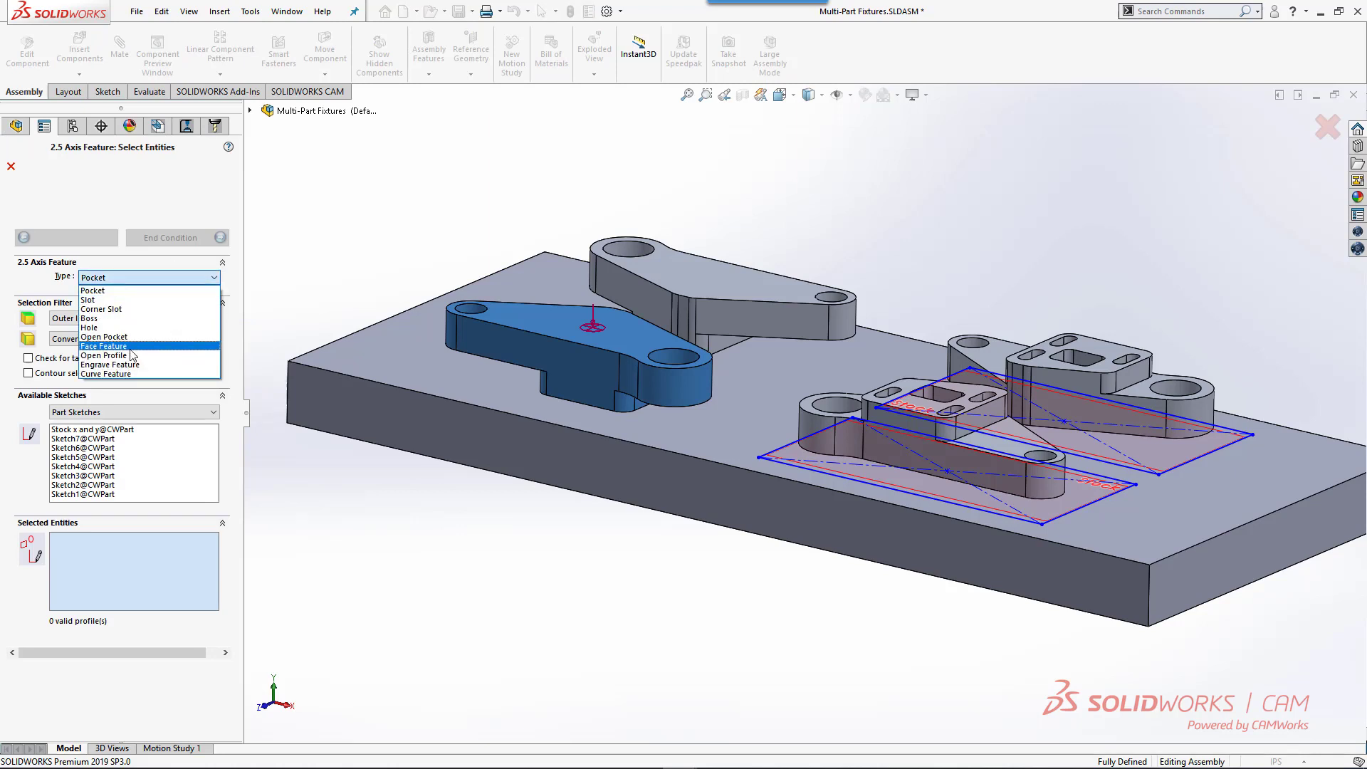
{"action": "left_click", "coordinate": [132, 346]}
{"action": "left_click", "coordinate": [542, 332]}
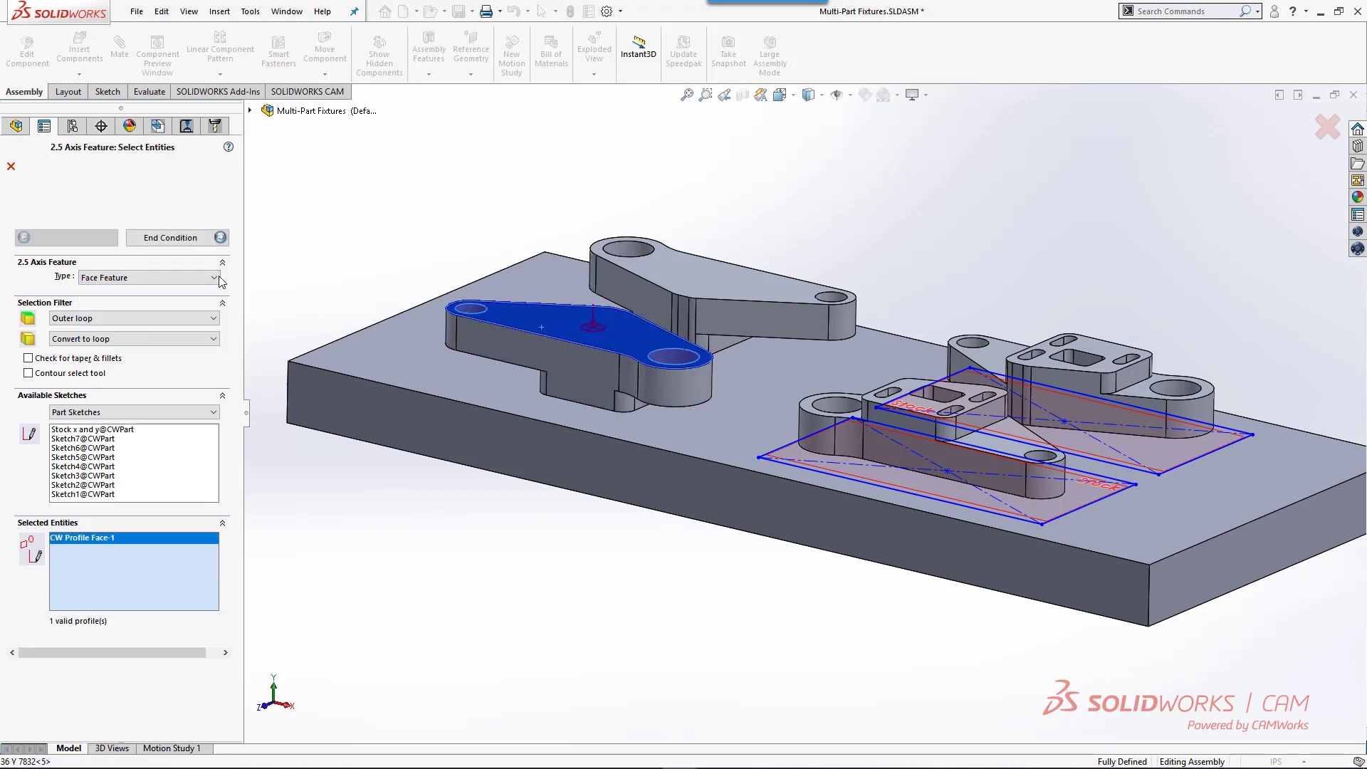
{"action": "left_click", "coordinate": [210, 240]}
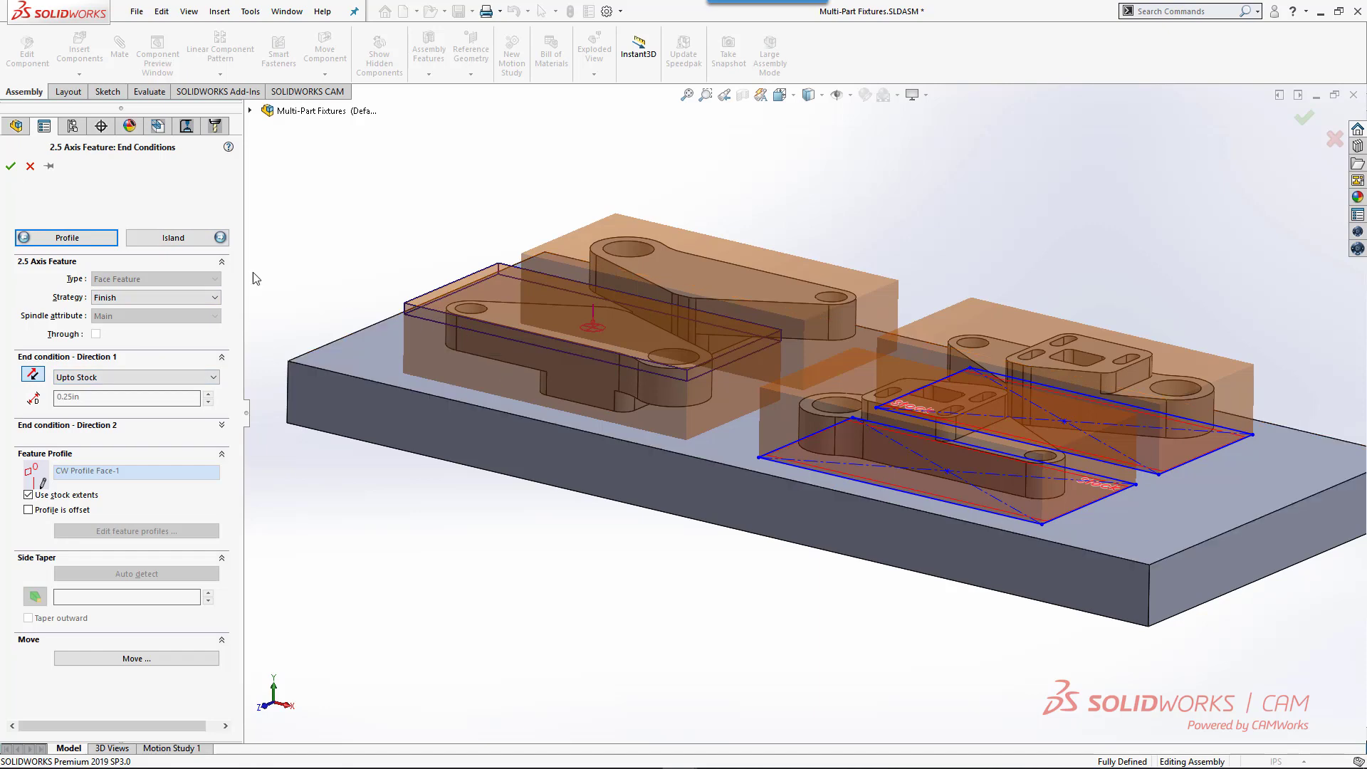
{"action": "left_click", "coordinate": [11, 166]}
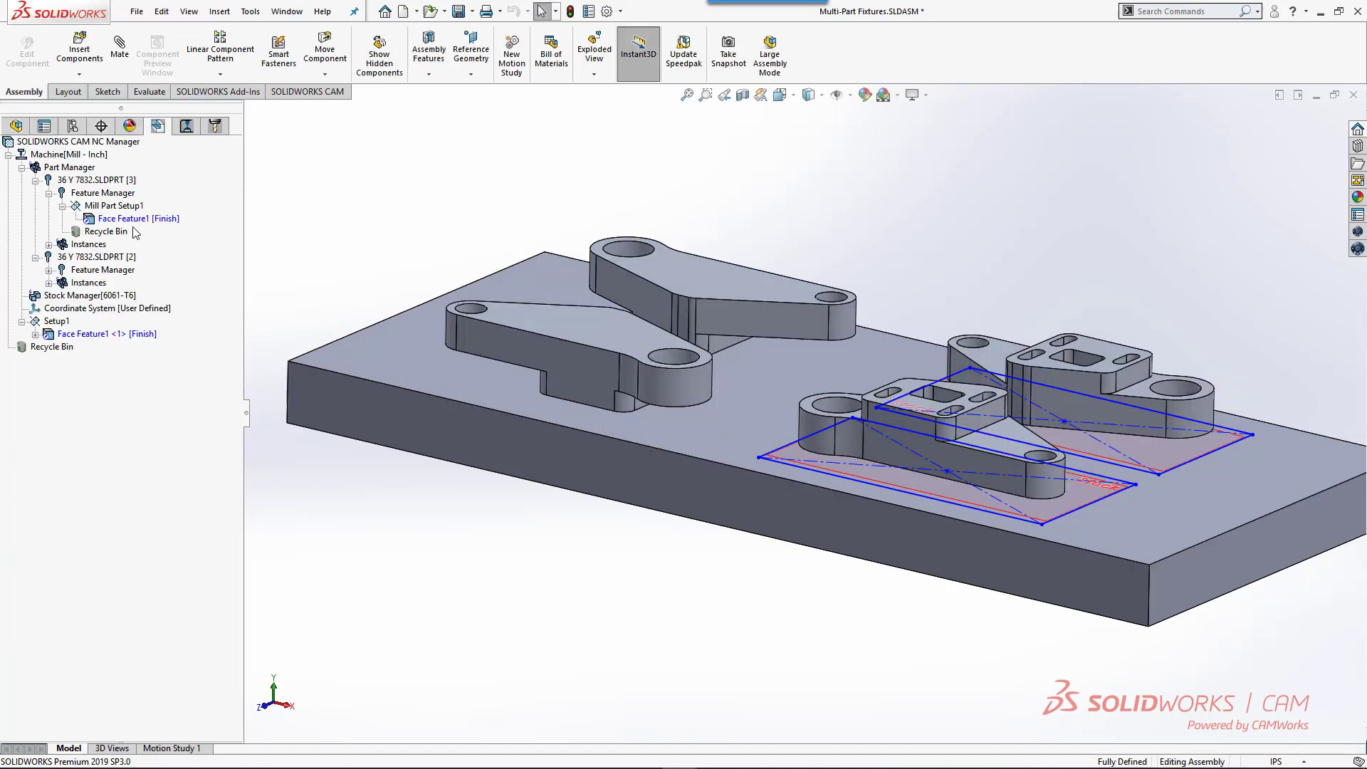
Generate the Face Mill1 operation plan for Face Feature1 and compute its toolpath
{"action": "right_click", "coordinate": [149, 341]}
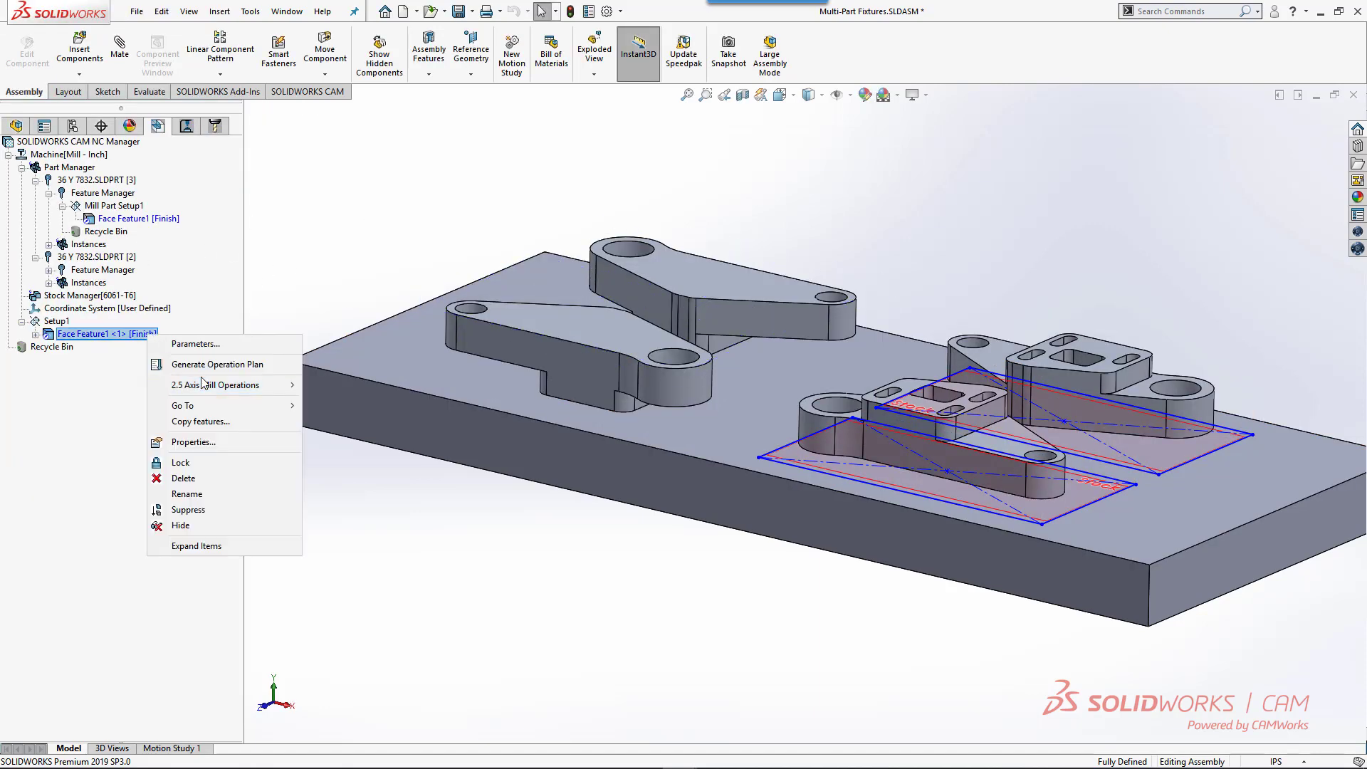
{"action": "left_click", "coordinate": [192, 364]}
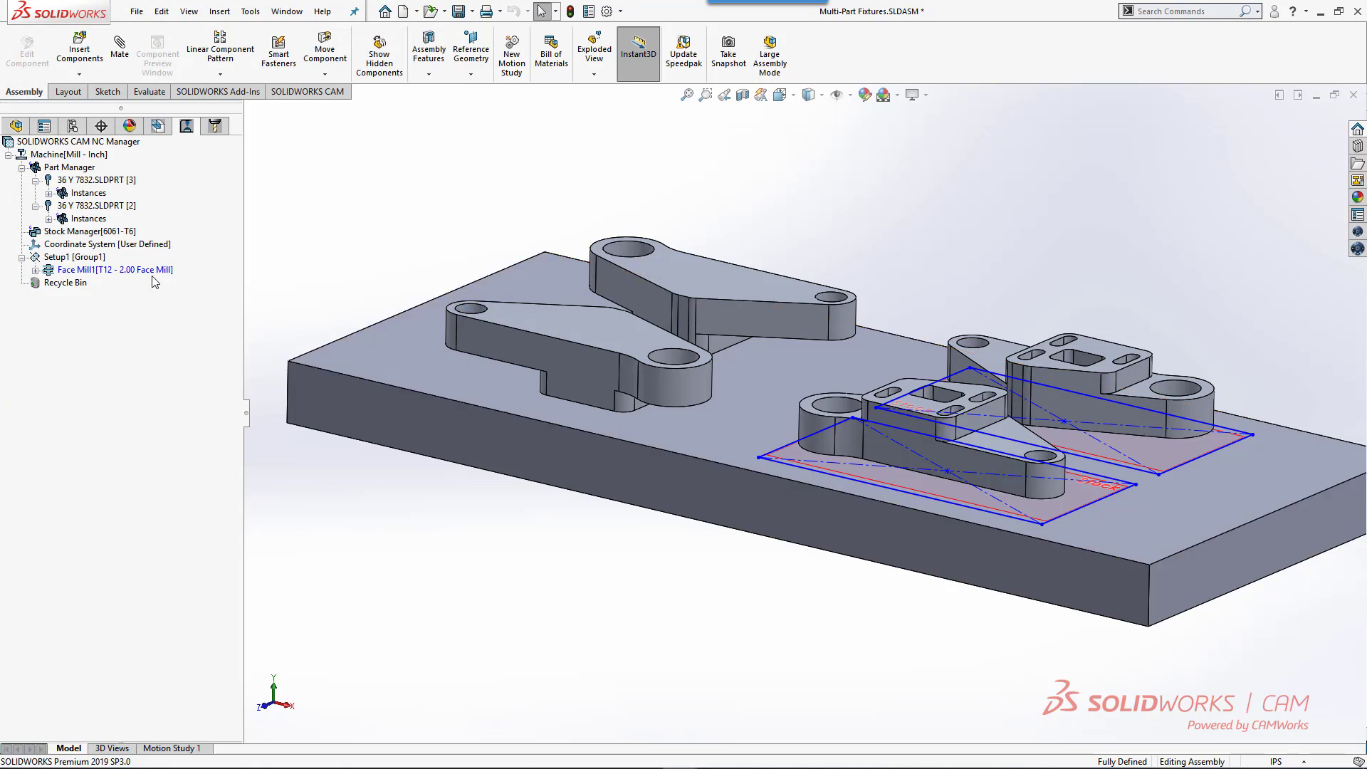
{"action": "right_click", "coordinate": [154, 271]}
{"action": "left_click", "coordinate": [186, 295]}
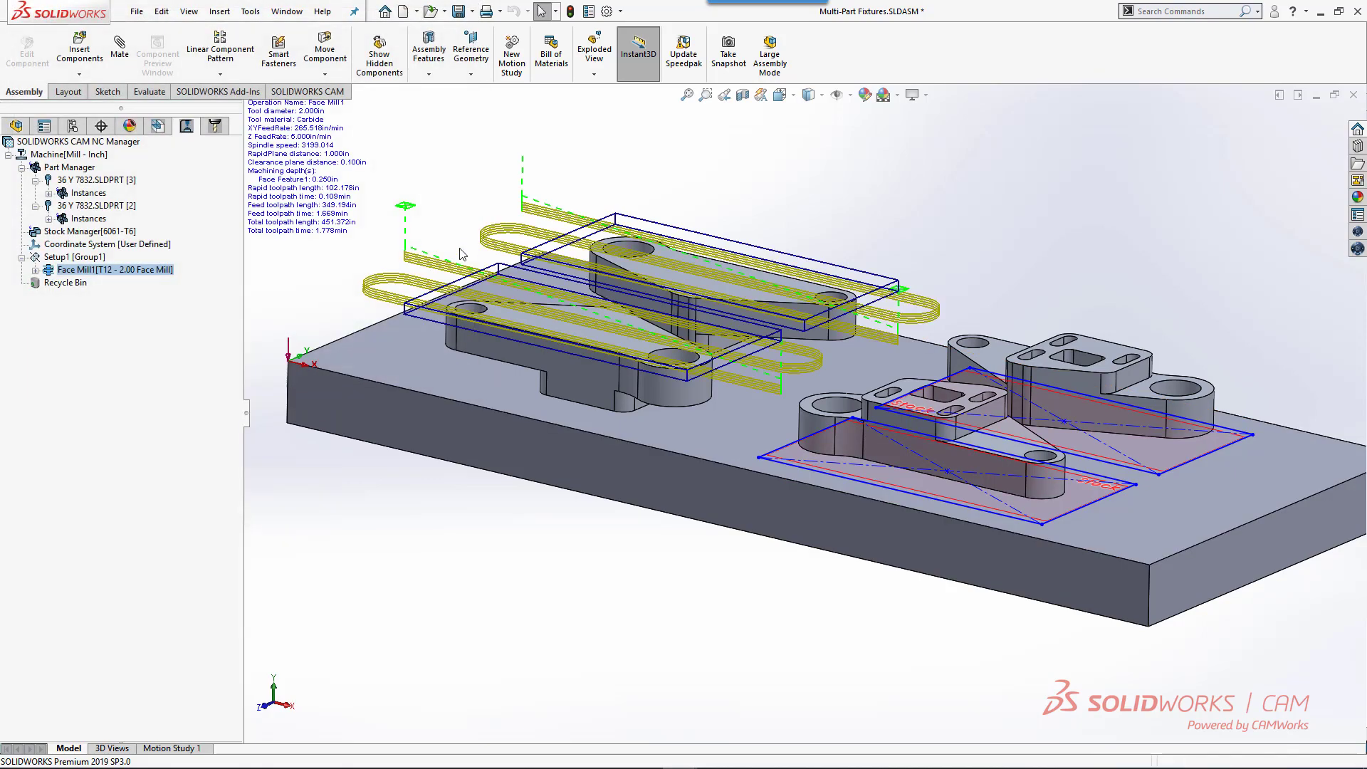
{"action": "mouse_move", "coordinate": [461, 254]}
{"action": "middle_mouse_down"}
{"action": "mouse_move", "coordinate": [462, 321]}
{"action": "mouse_move", "coordinate": [459, 256]}
{"action": "middle_mouse_up"}
Insert a new mill part setup under the second part's feature manager
{"action": "left_click", "coordinate": [157, 125]}
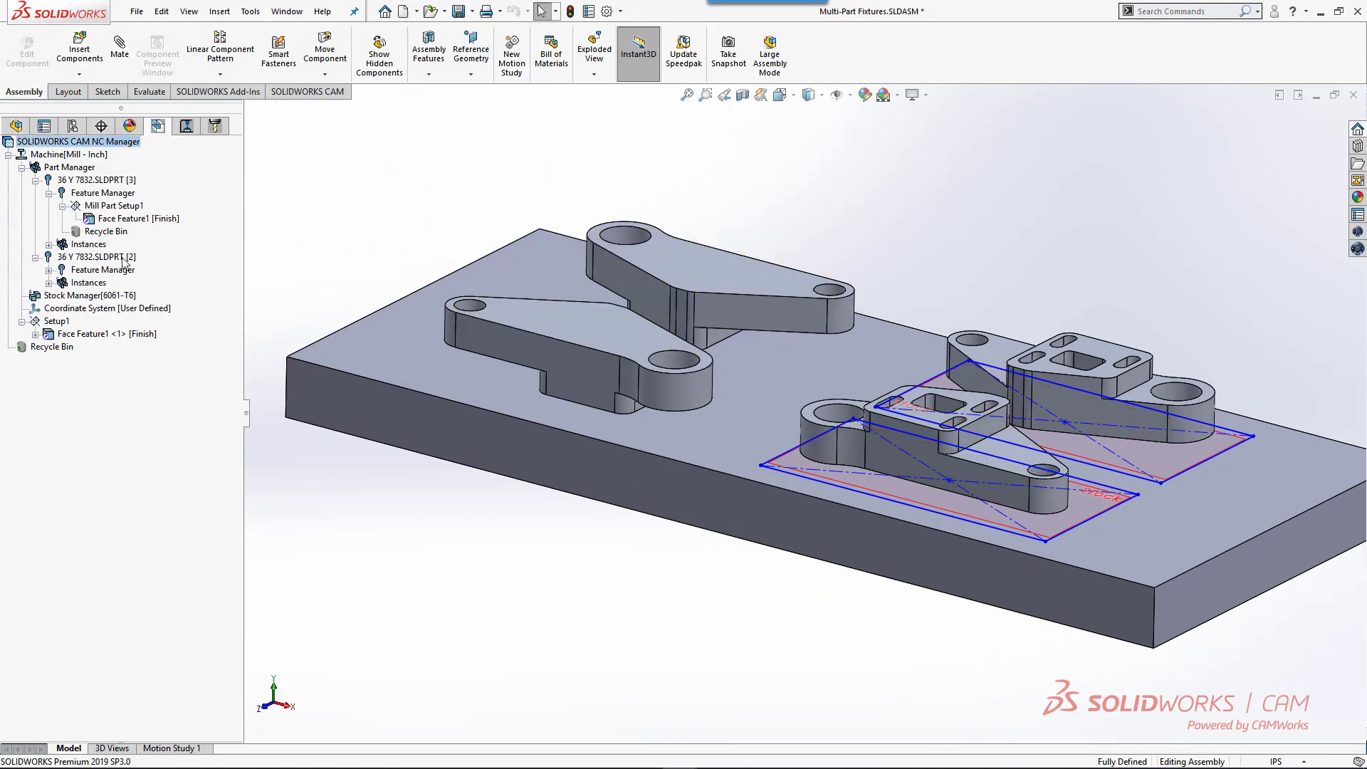
{"action": "left_click", "coordinate": [88, 271]}
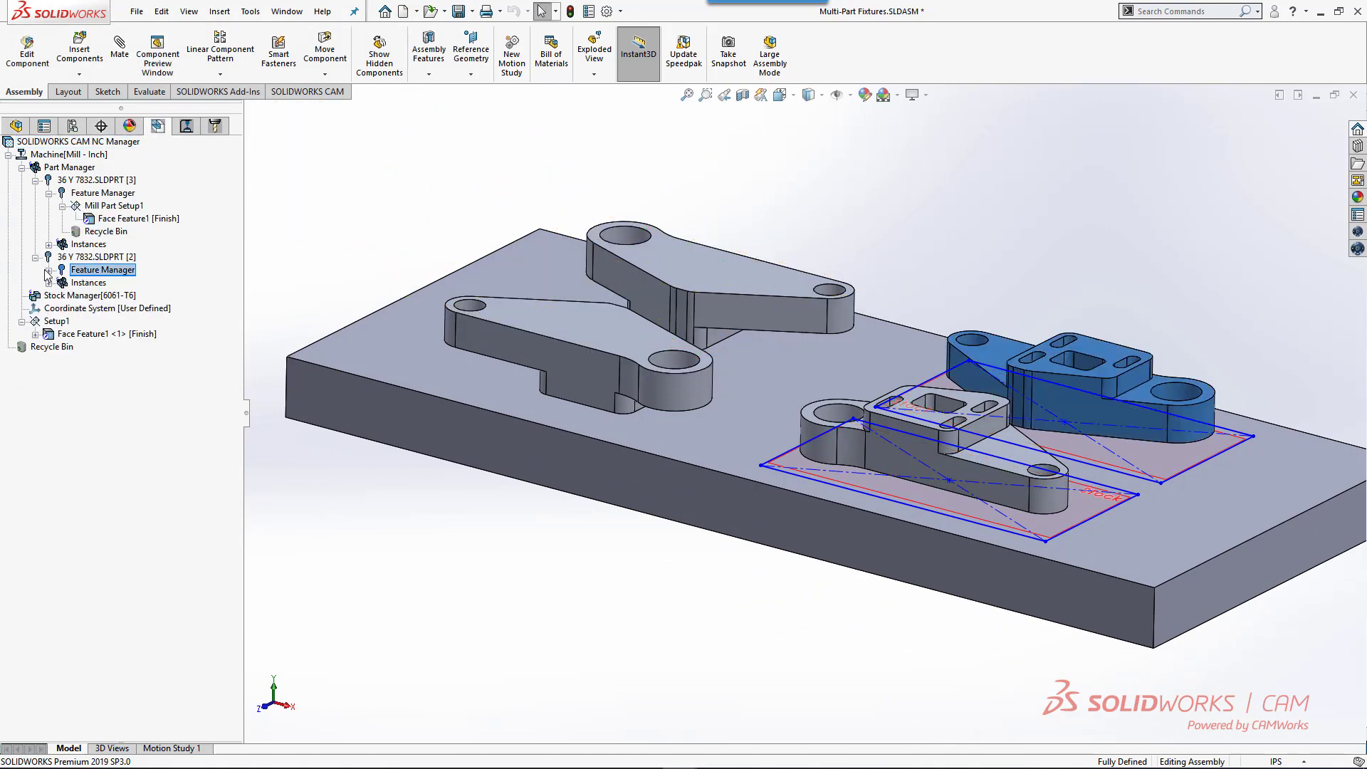
{"action": "left_click", "coordinate": [49, 271]}
{"action": "right_click", "coordinate": [95, 277]}
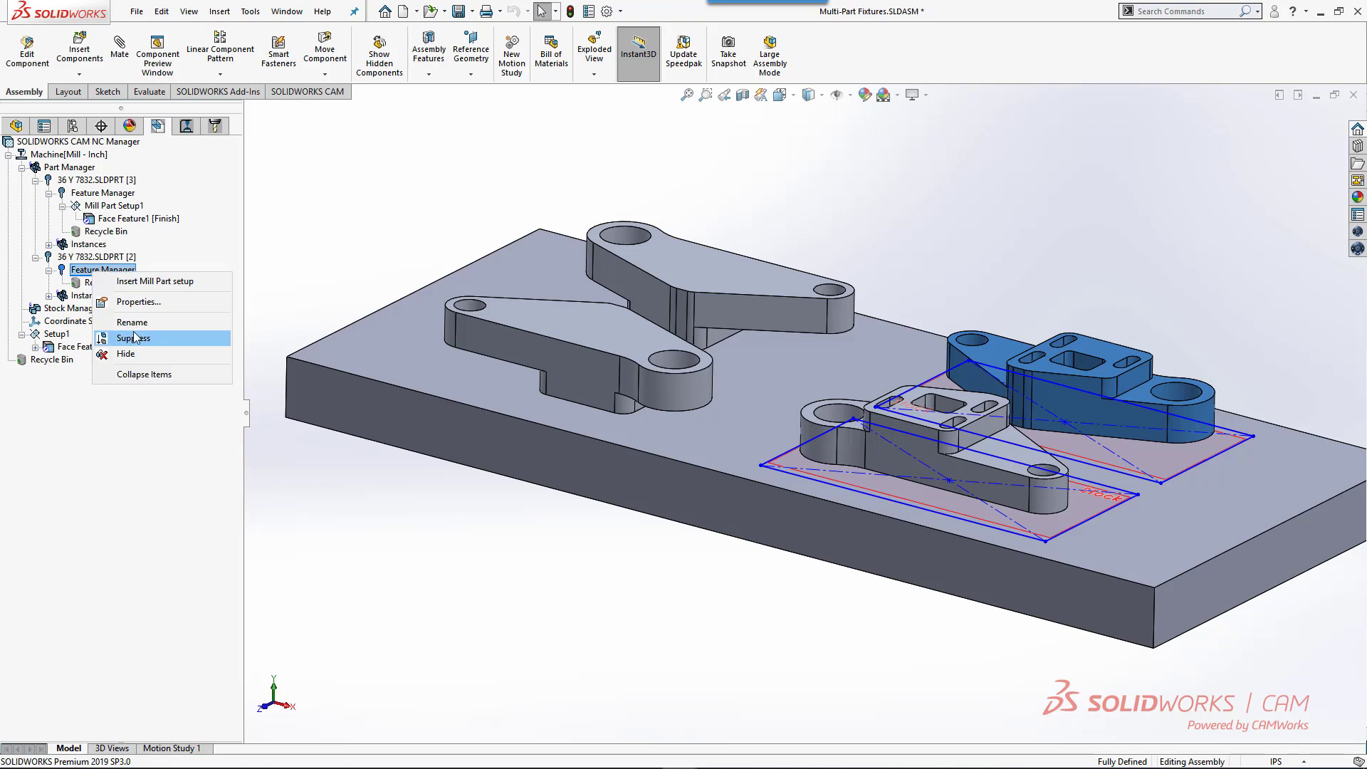
{"action": "left_click", "coordinate": [146, 288]}
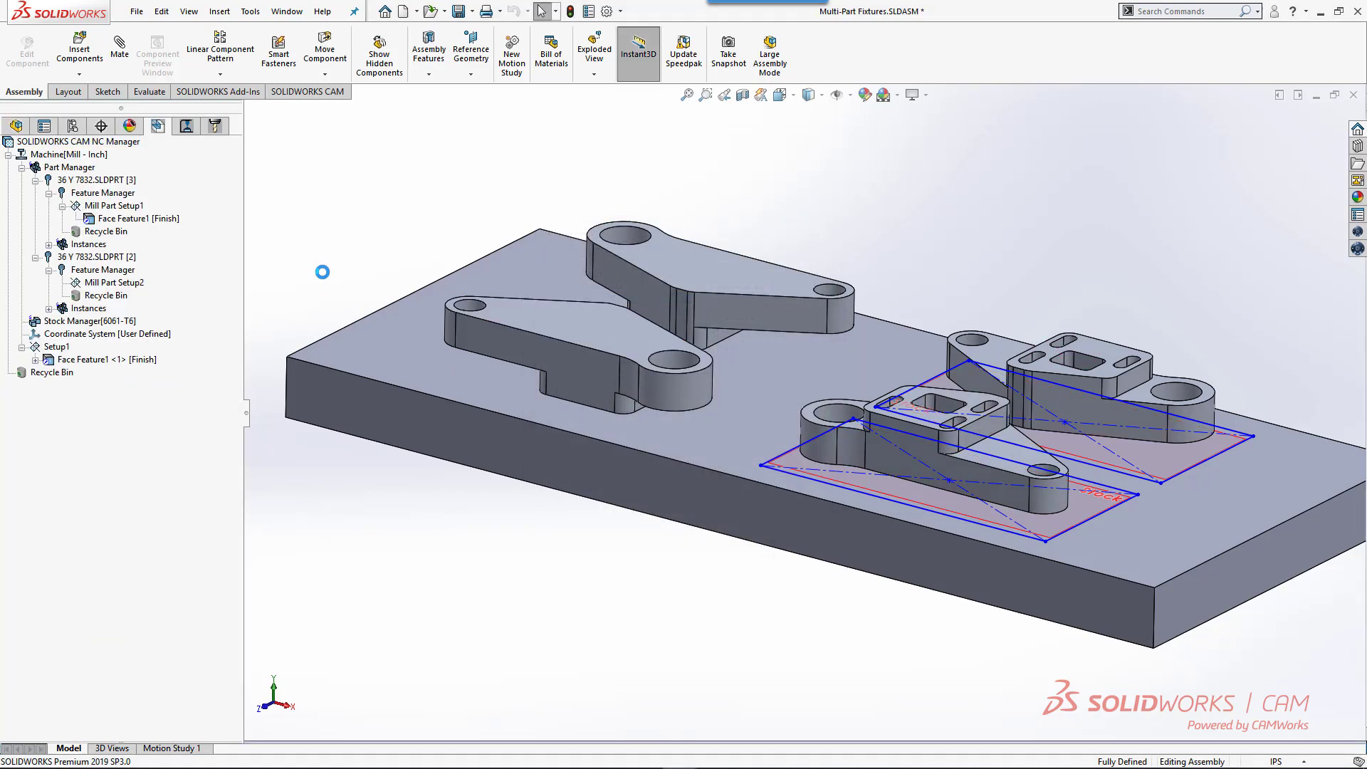
Start a 2.5 axis pocket feature on the rectangular pocket and the three slot floors
{"action": "right_click", "coordinate": [126, 282]}
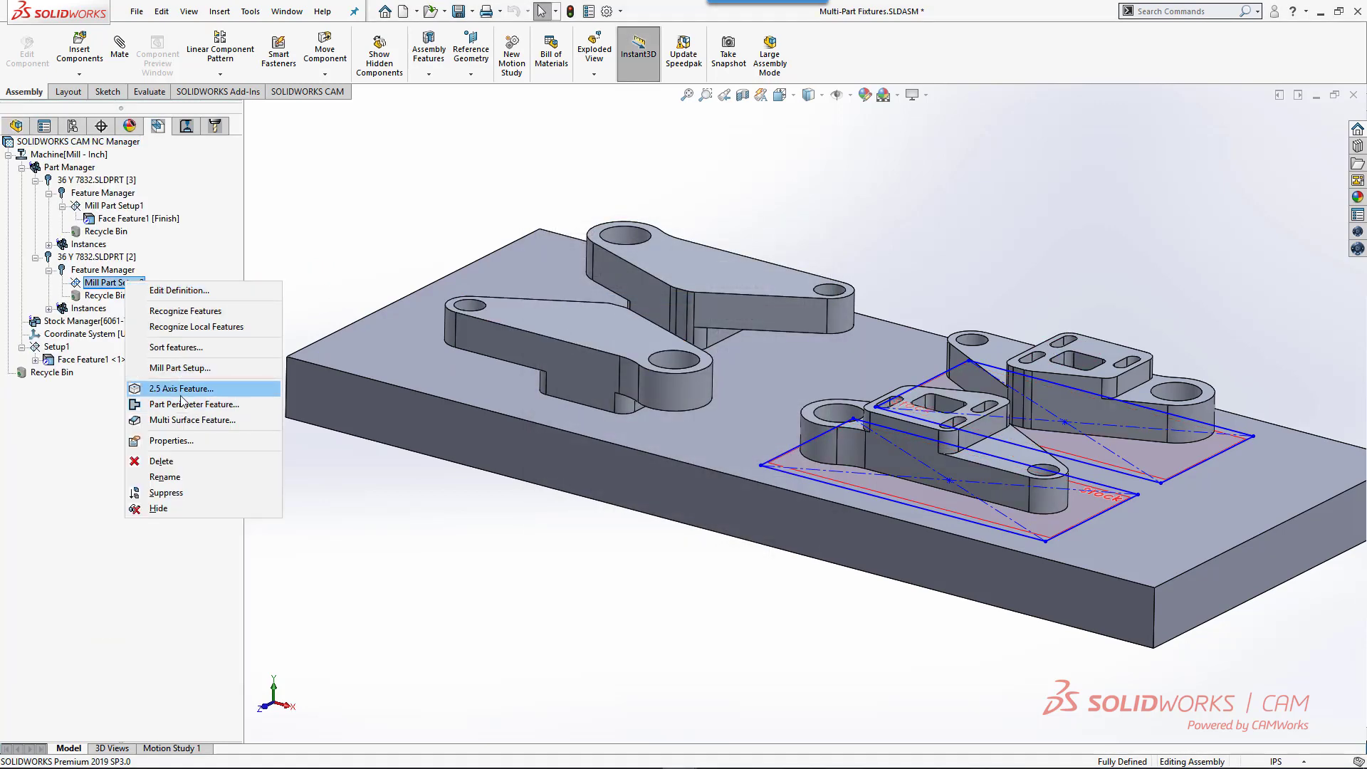
{"action": "left_click", "coordinate": [181, 390]}
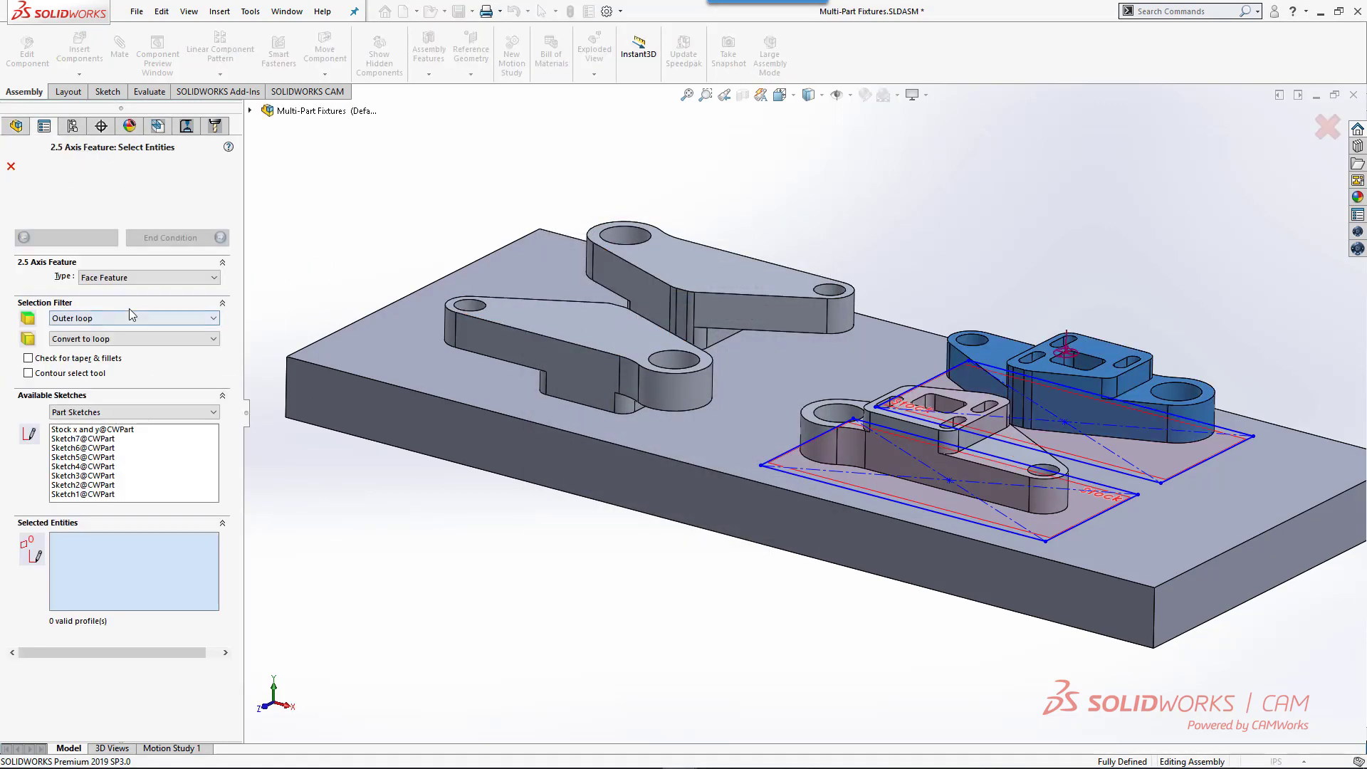
{"action": "left_click", "coordinate": [133, 278]}
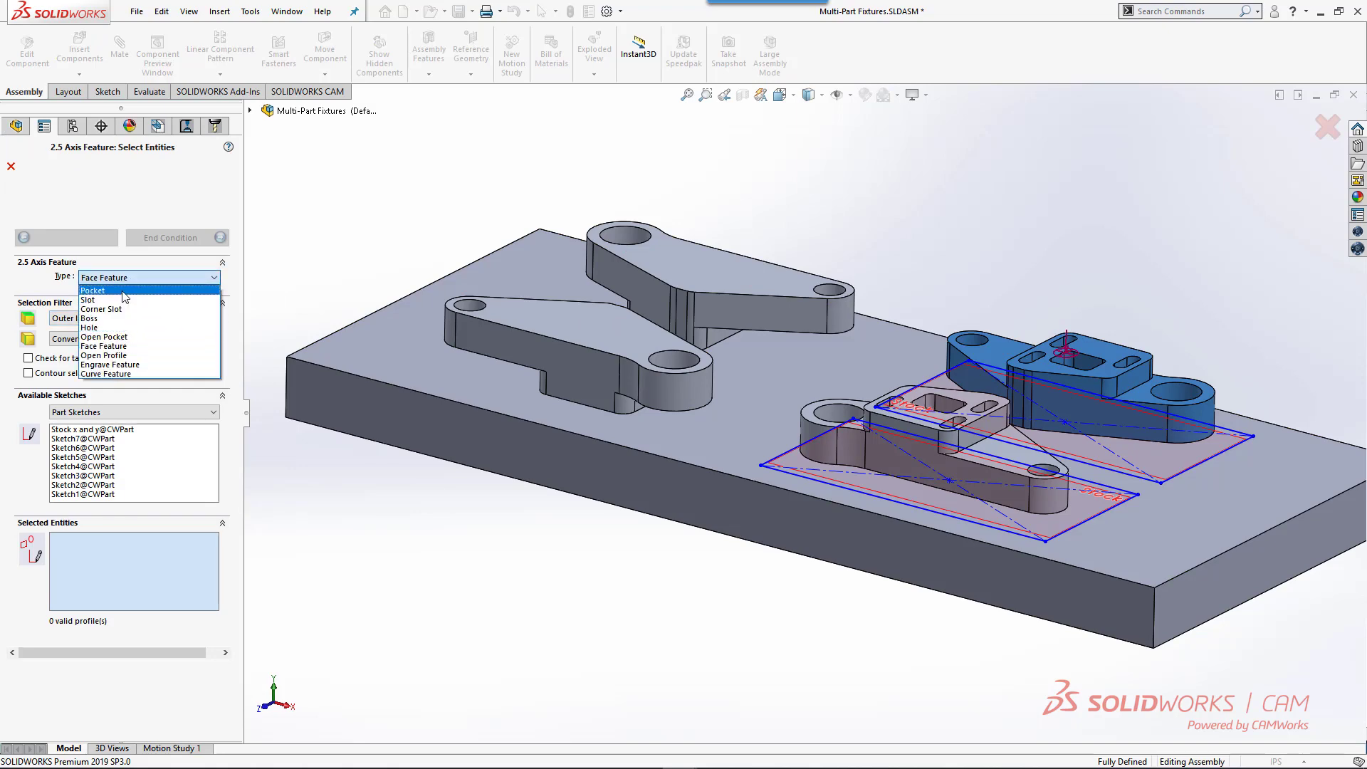
{"action": "left_click", "coordinate": [92, 290]}
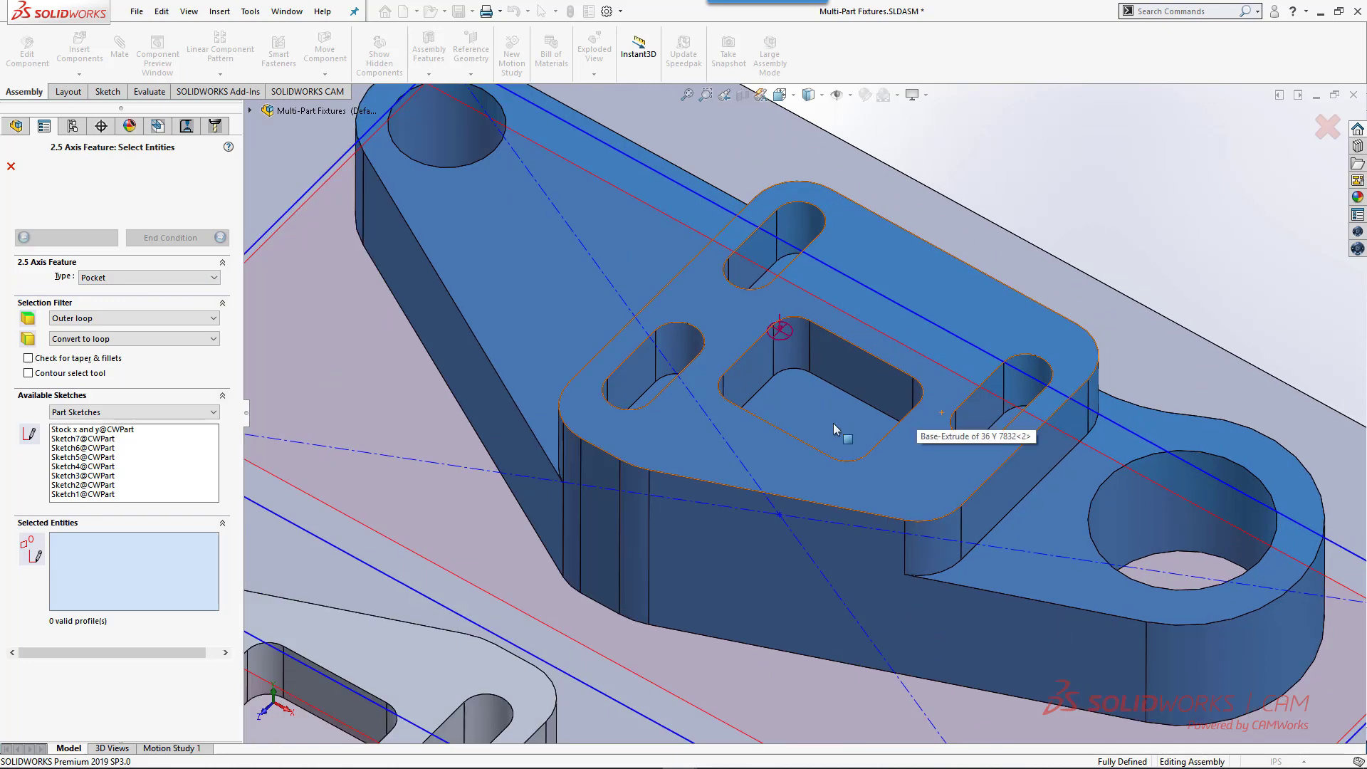
{"action": "left_click", "coordinate": [842, 430]}
{"action": "left_click", "coordinate": [988, 433]}
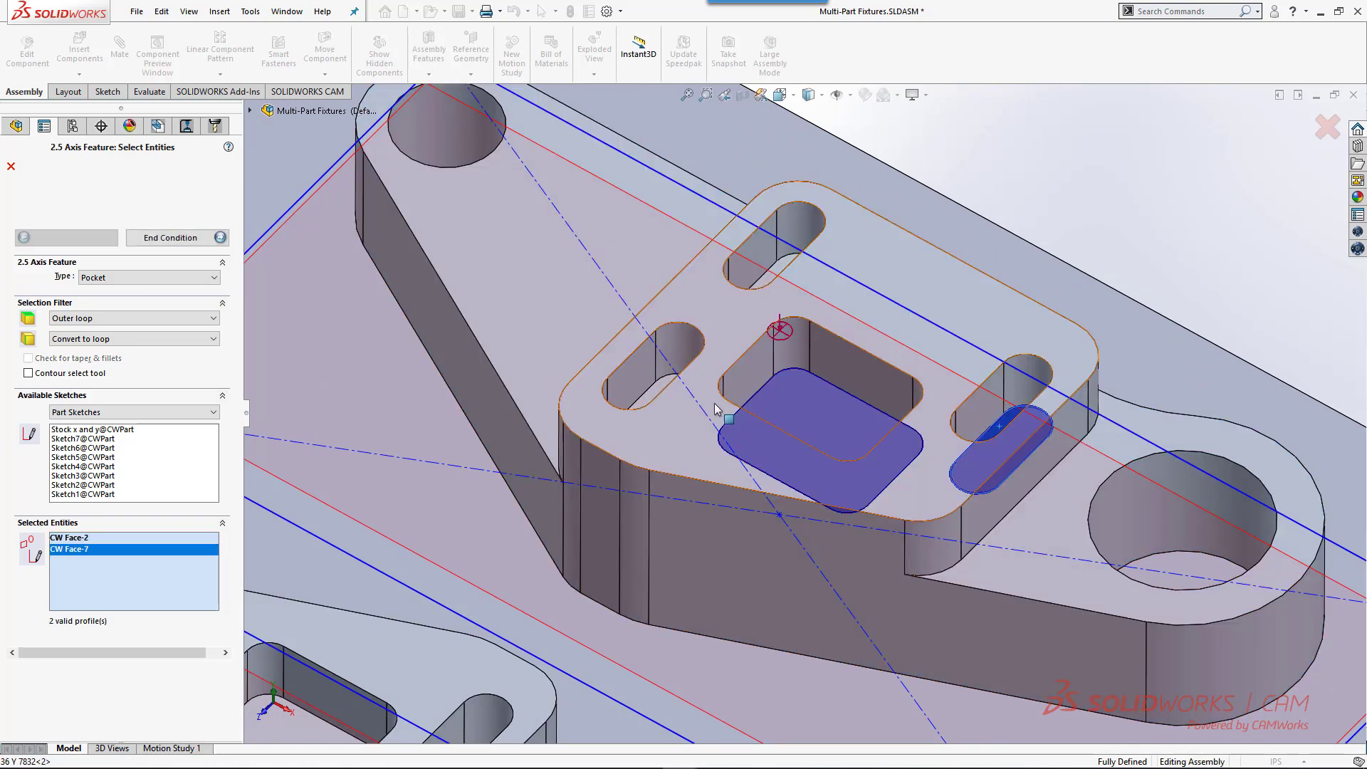
{"action": "left_click", "coordinate": [659, 403]}
{"action": "left_click", "coordinate": [769, 283]}
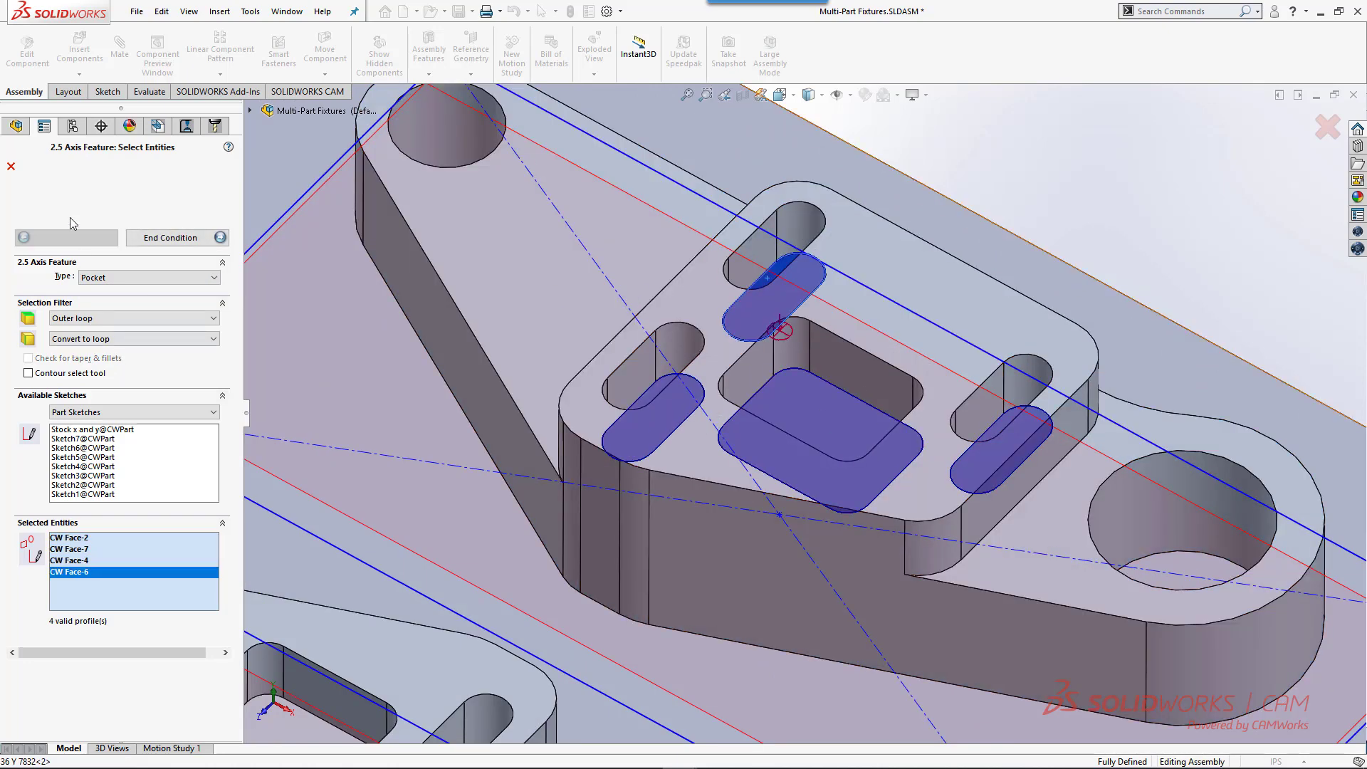
Set the pockets to Up to Face with Rough-Finish strategy, then select both pocket features
{"action": "left_click", "coordinate": [174, 237]}
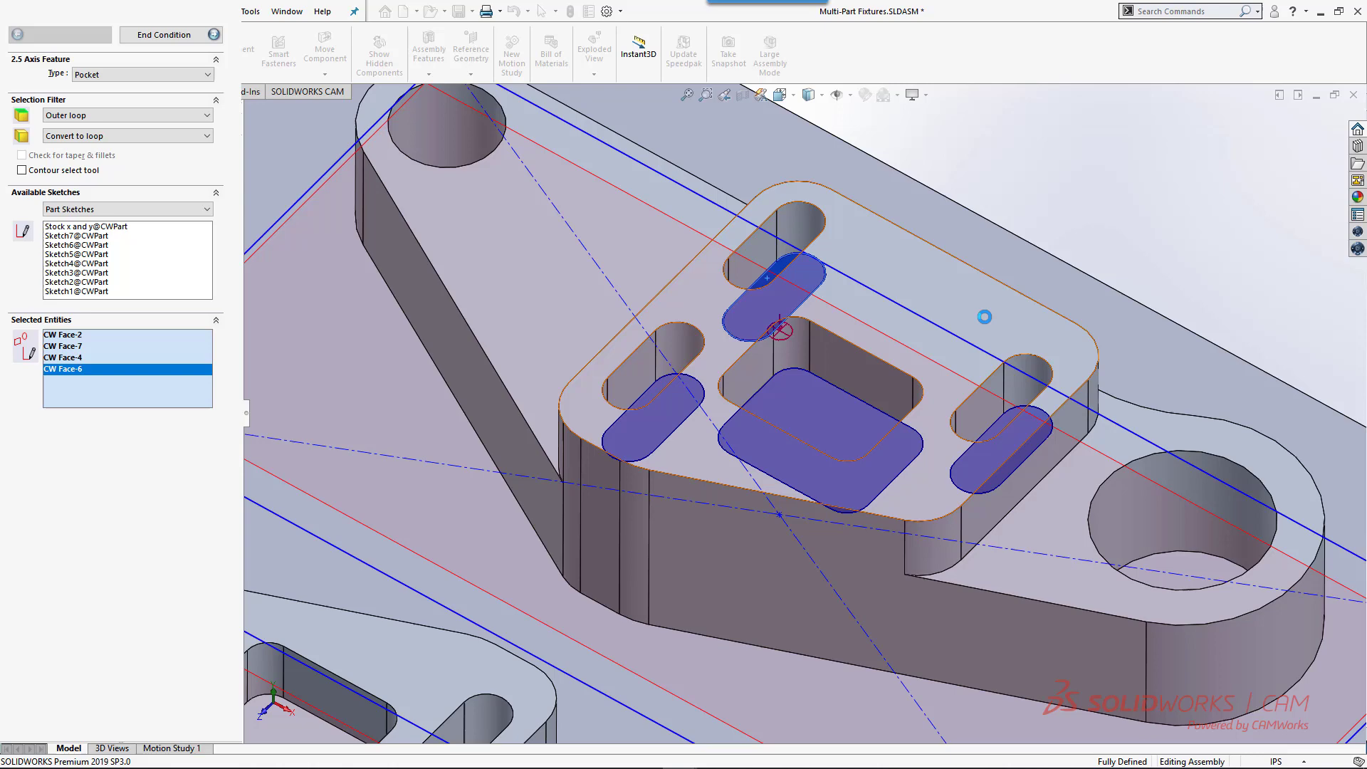
{"action": "left_click", "coordinate": [933, 287]}
{"action": "left_click", "coordinate": [136, 302]}
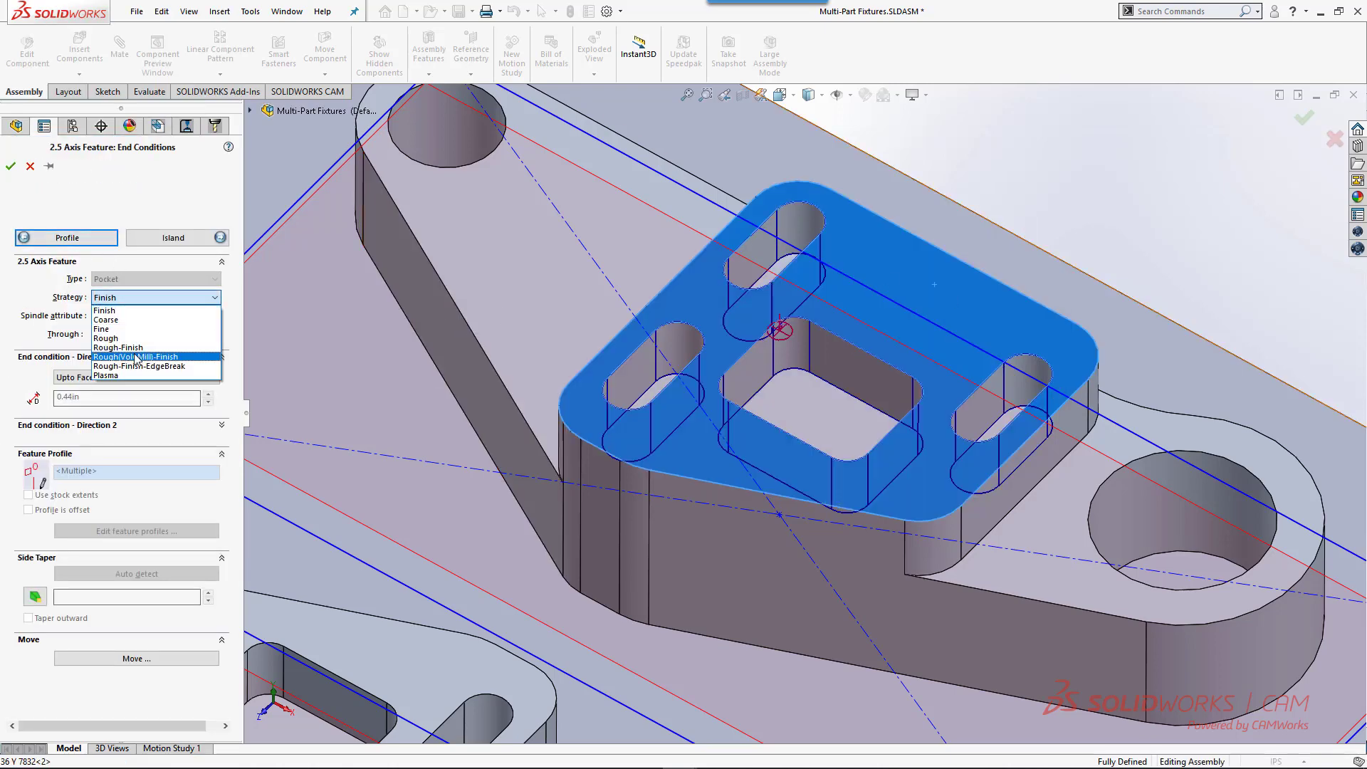
{"action": "left_click", "coordinate": [135, 352]}
{"action": "left_click", "coordinate": [11, 166]}
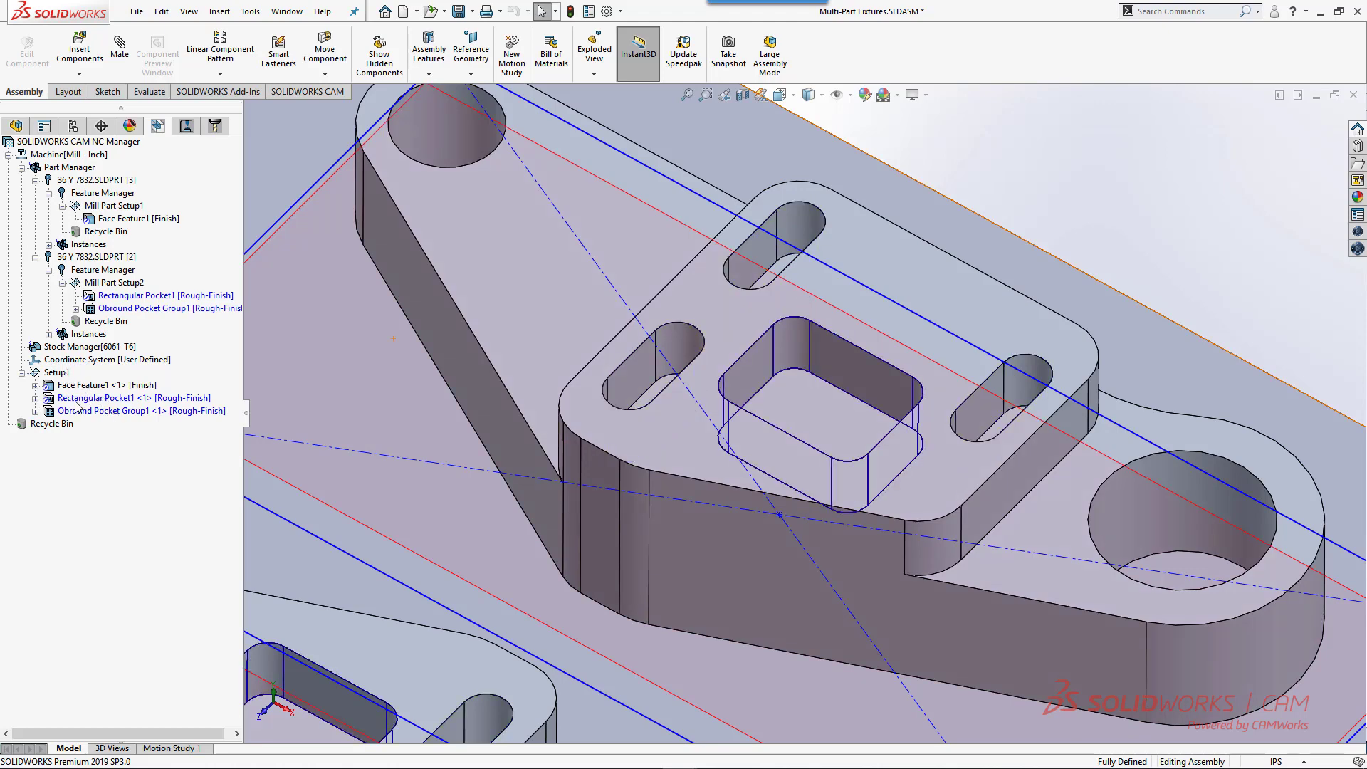
{"action": "left_click", "coordinate": [107, 398]}
{"action": "left_click", "coordinate": [82, 411], "text": "ctrl"}
Generate operation plans for both pockets and toolpaths for Rough Mill1 through Contour Mill2
{"action": "right_click", "coordinate": [82, 413]}
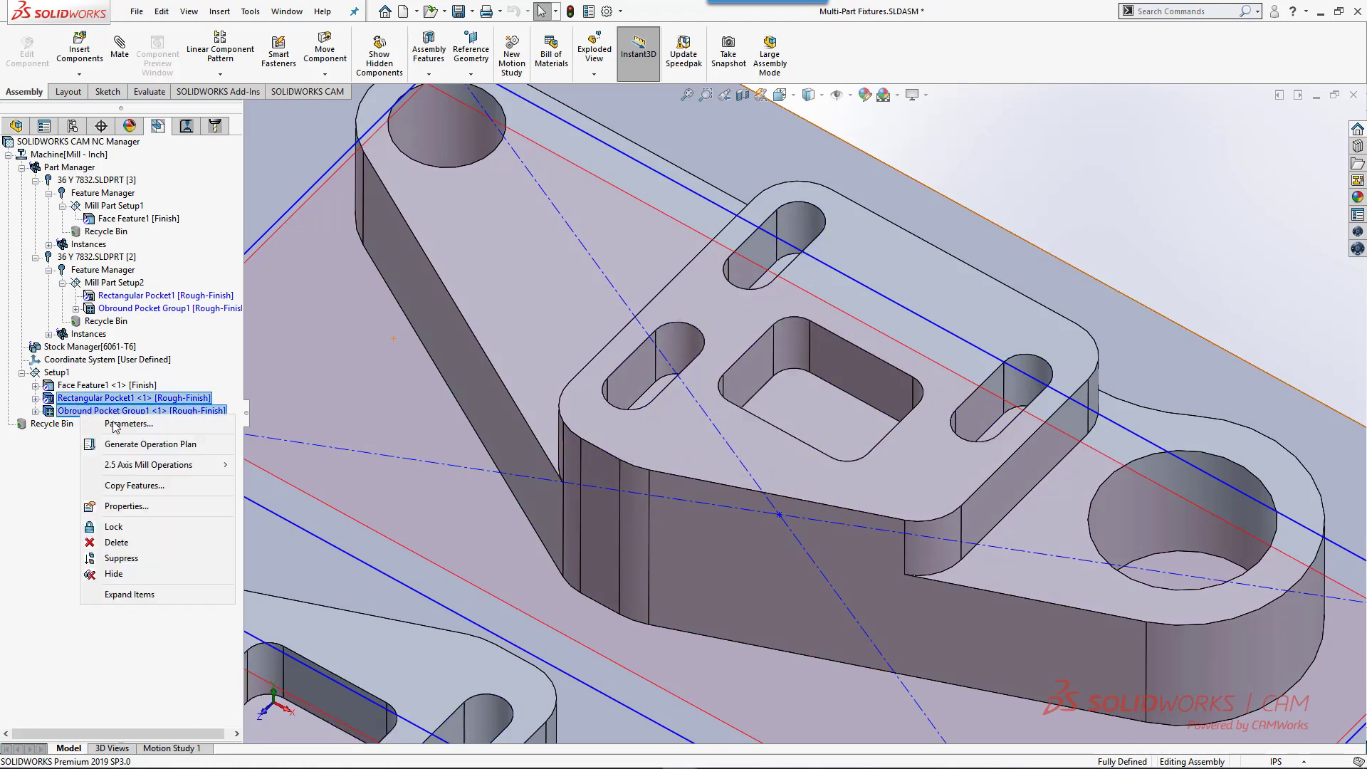
{"action": "left_click", "coordinate": [142, 445]}
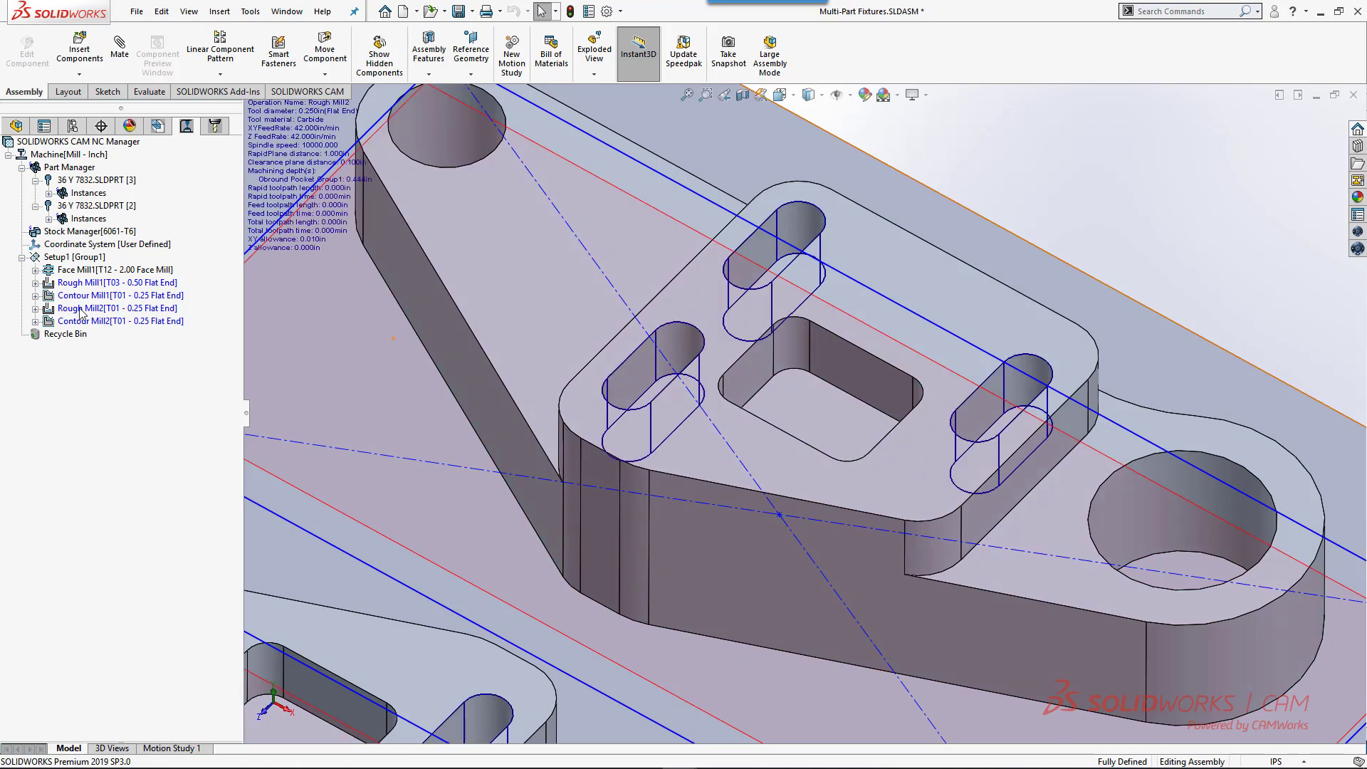
{"action": "left_click", "coordinate": [89, 283]}
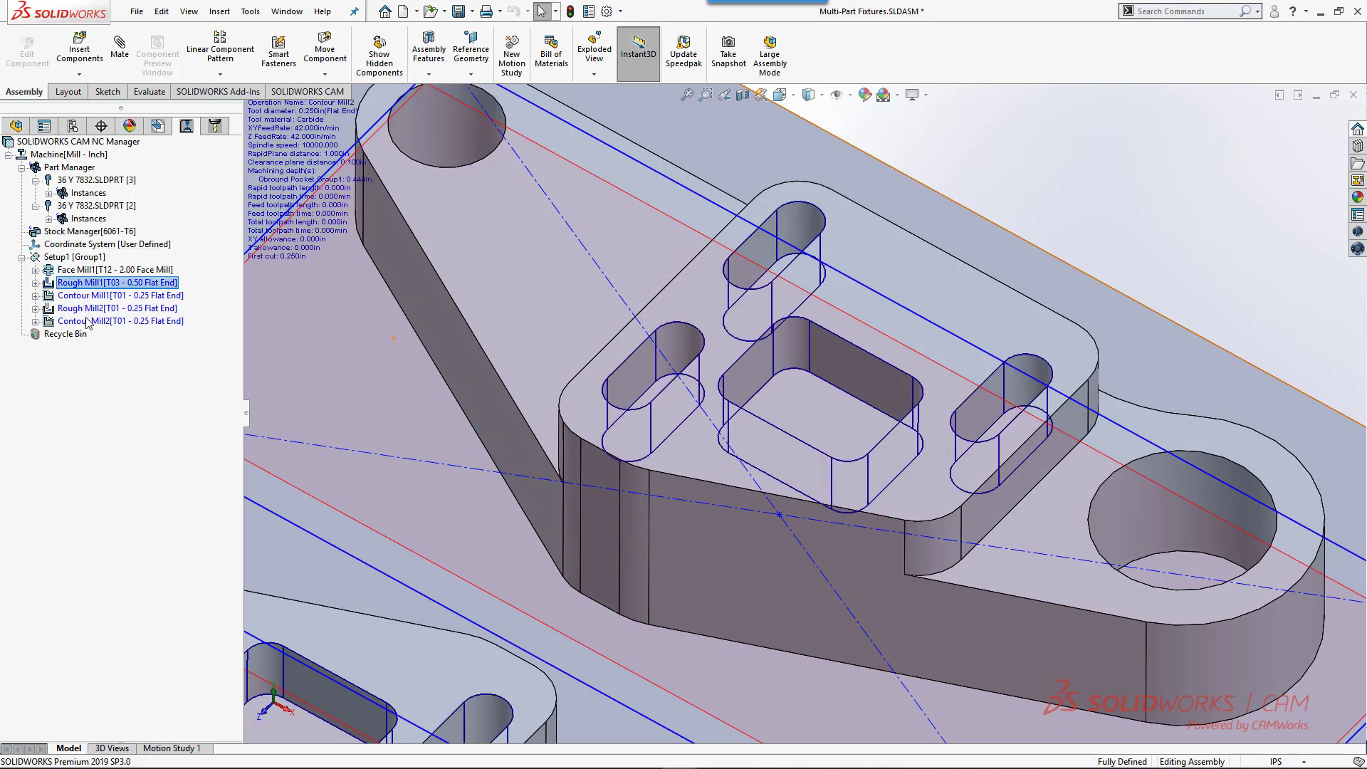
{"action": "left_click", "coordinate": [88, 321], "text": "shift"}
{"action": "right_click", "coordinate": [88, 321]}
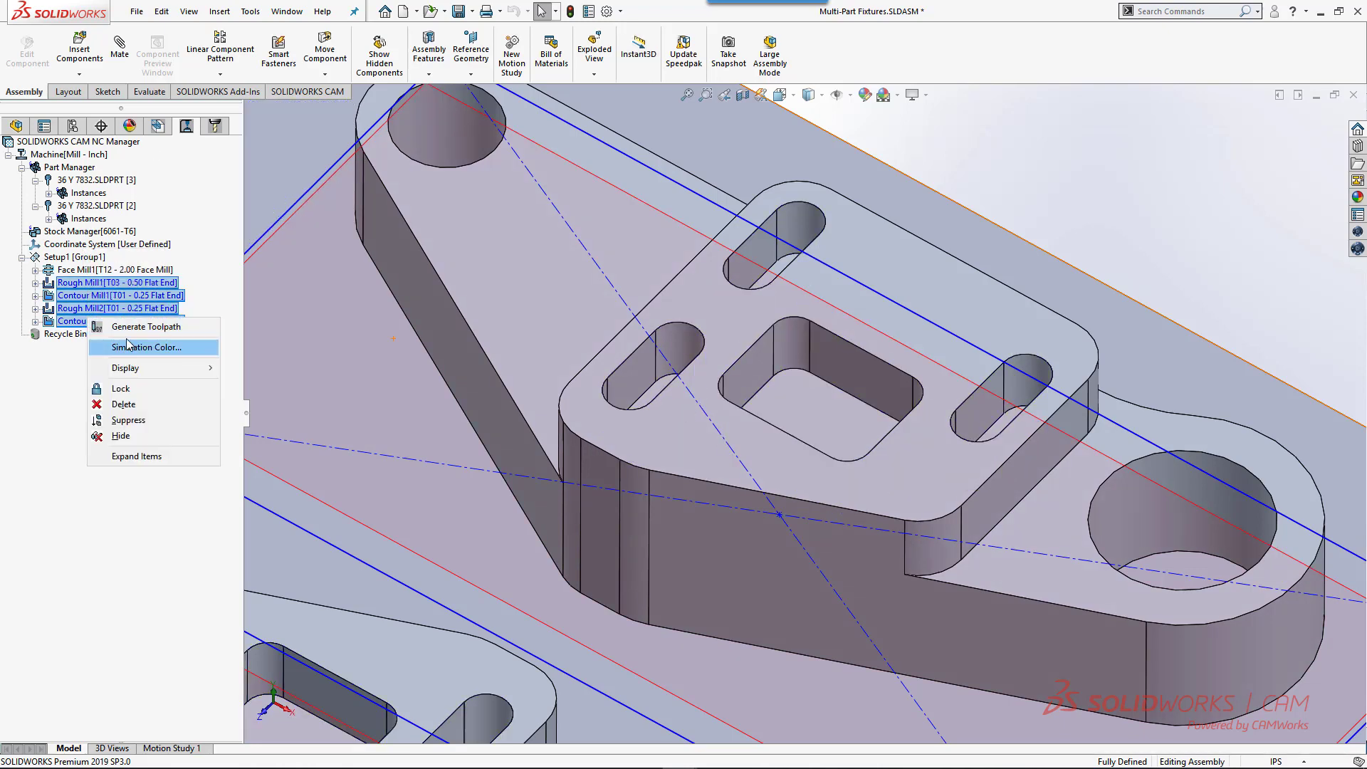
{"action": "left_click", "coordinate": [132, 327]}
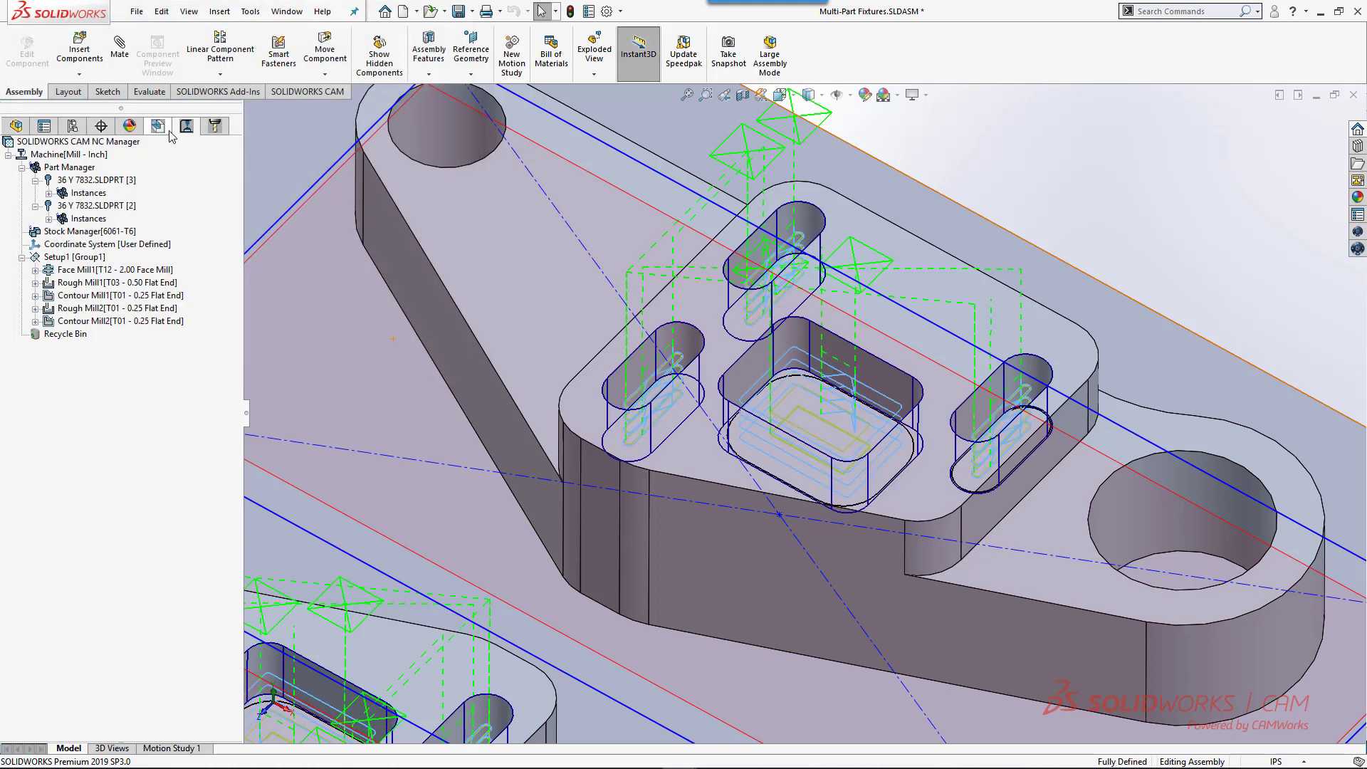
{"action": "left_click", "coordinate": [161, 126]}
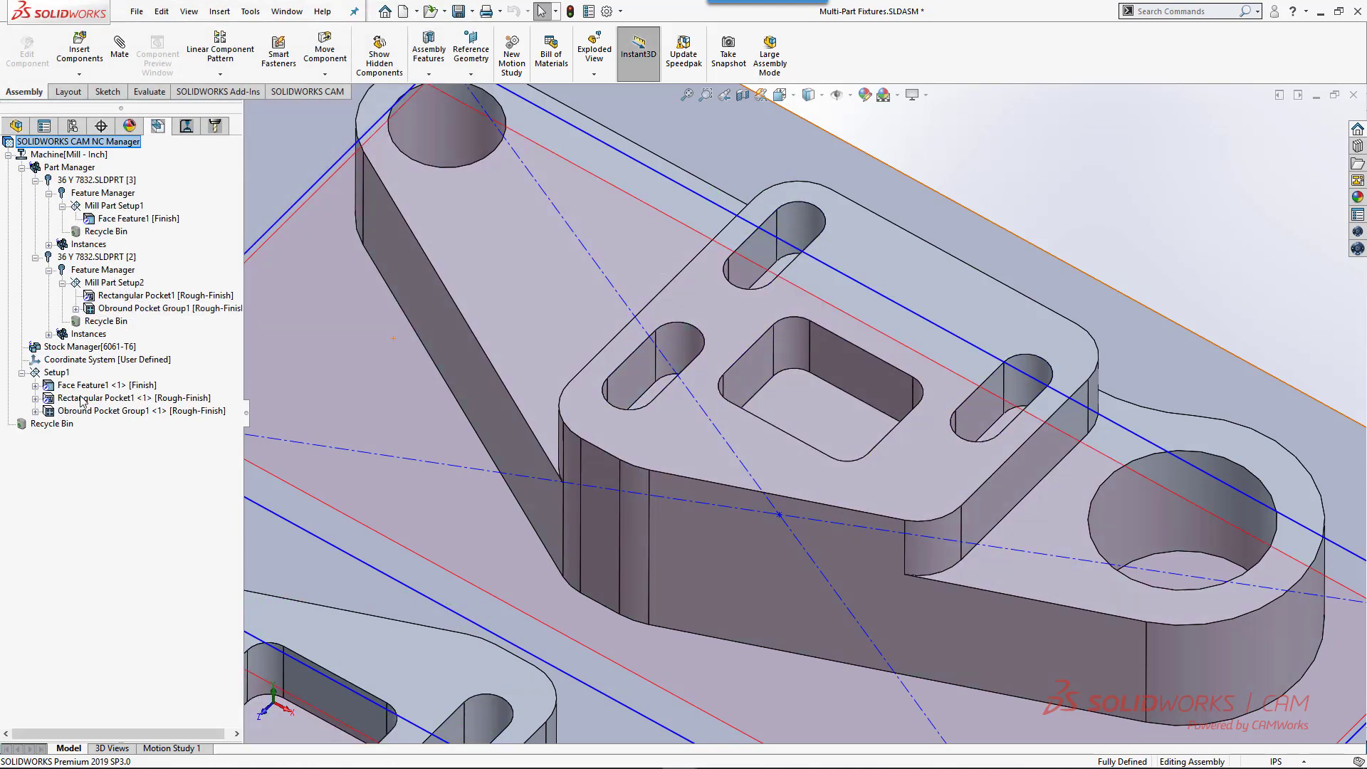
{"action": "left_click", "coordinate": [186, 127]}
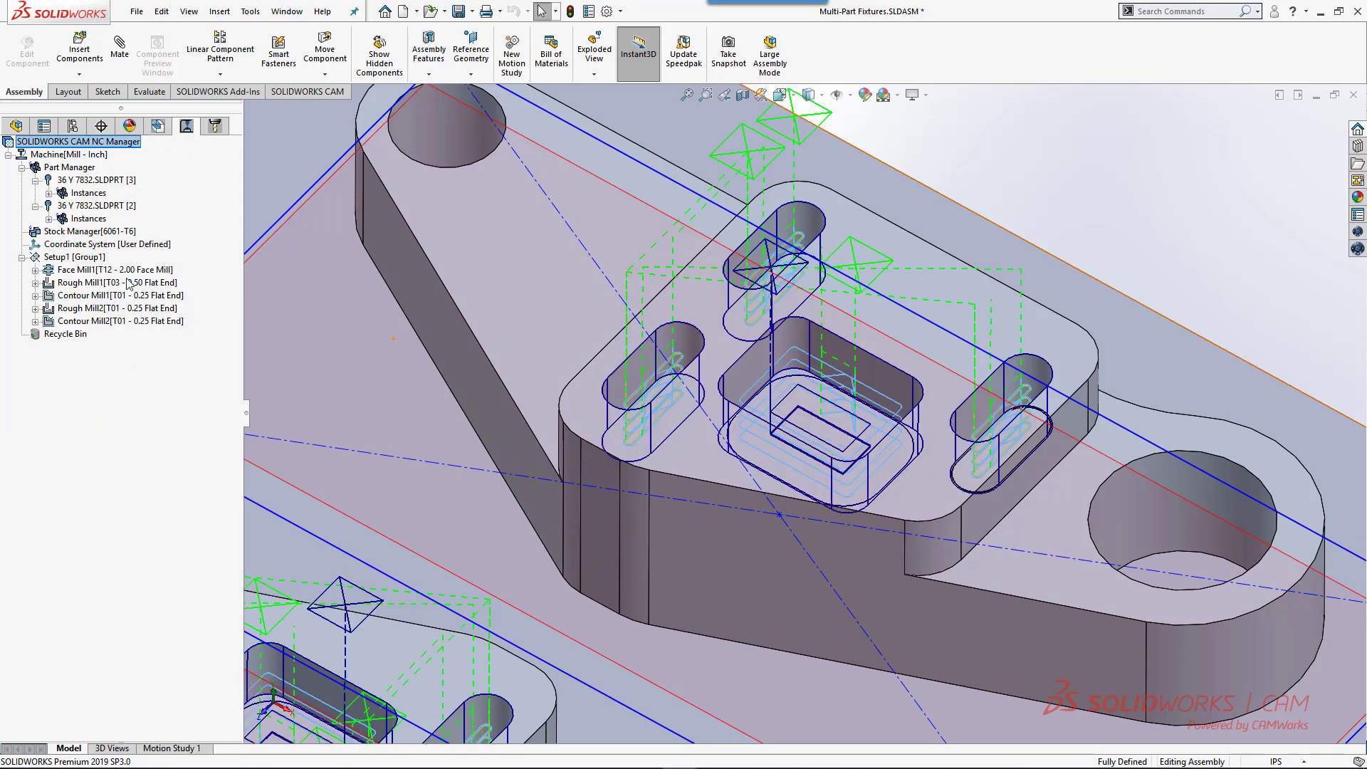
{"action": "key", "text": "ctrl+7"}
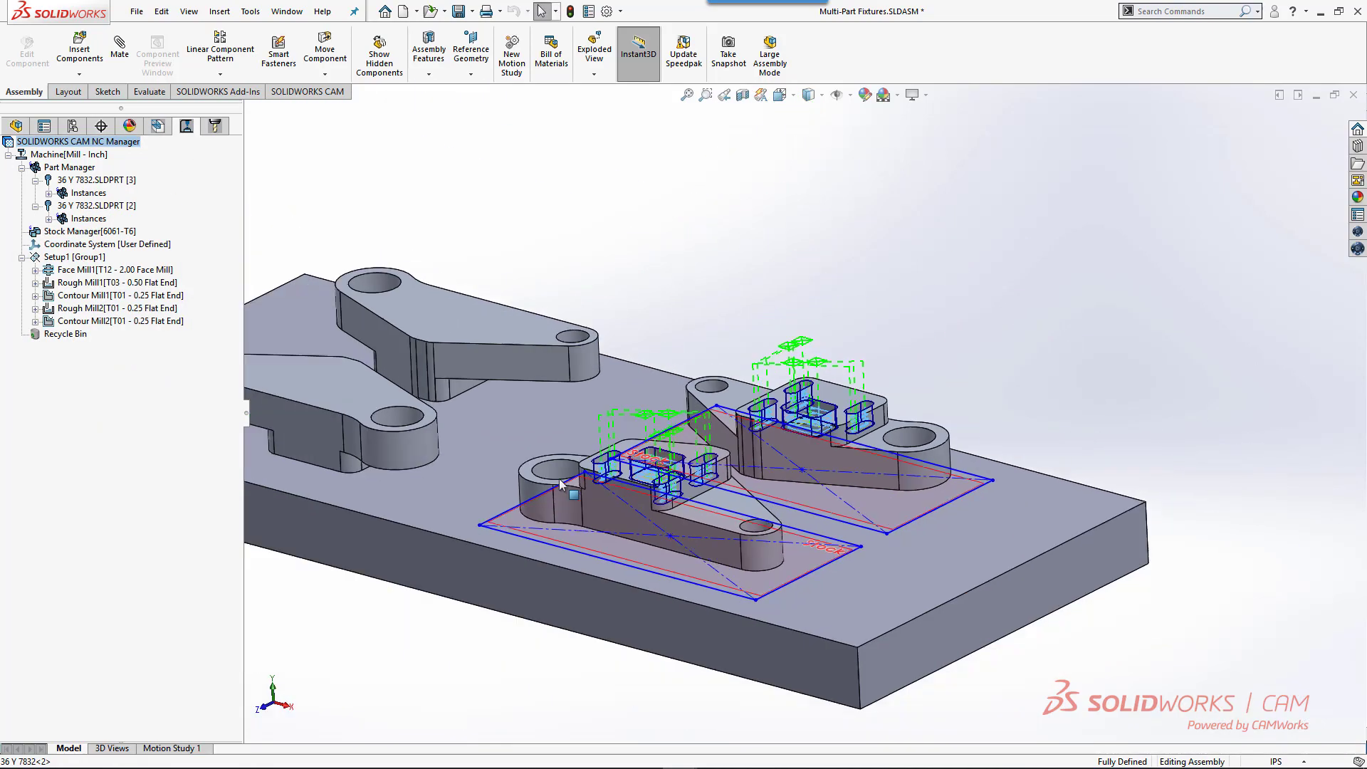
Open the Setup1 parameters and add the fixture plate to the fixtures list
{"action": "key", "text": "f"}
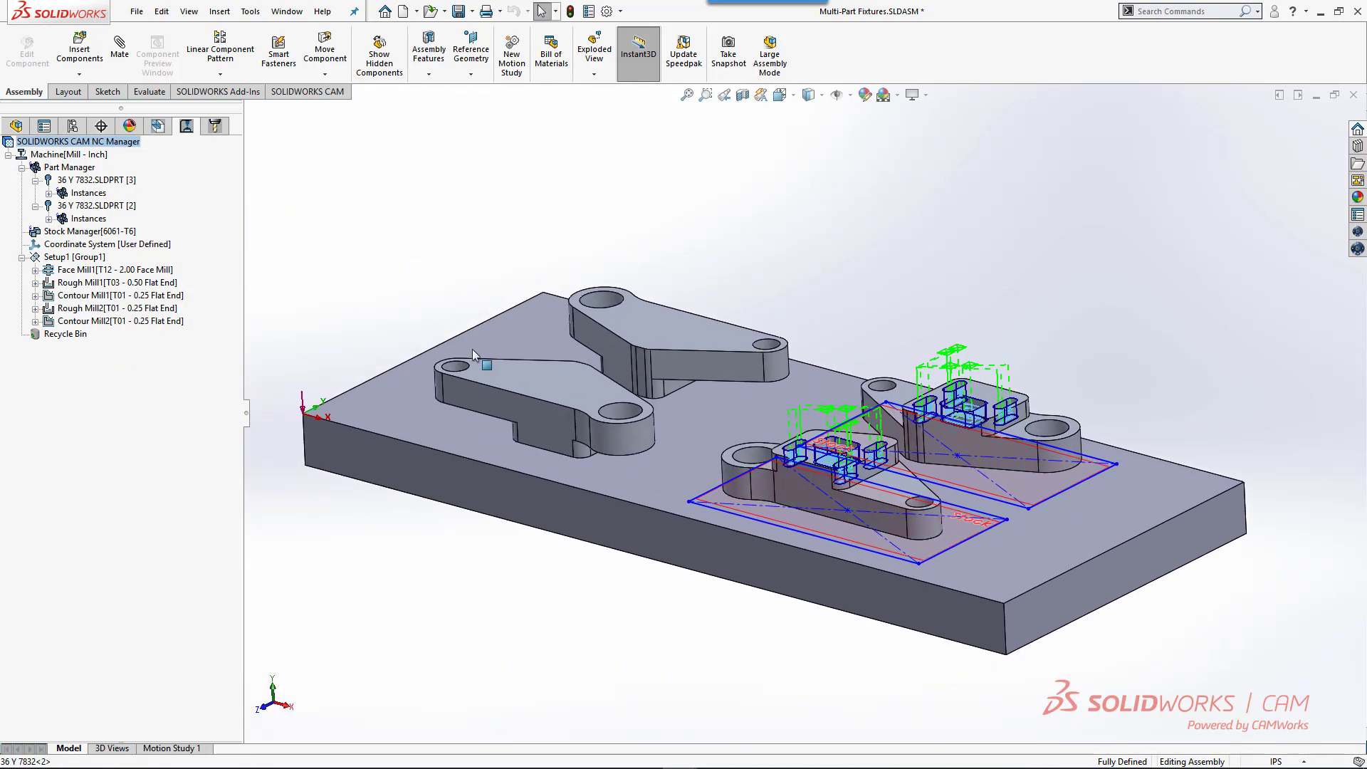
{"action": "double_click", "coordinate": [71, 257]}
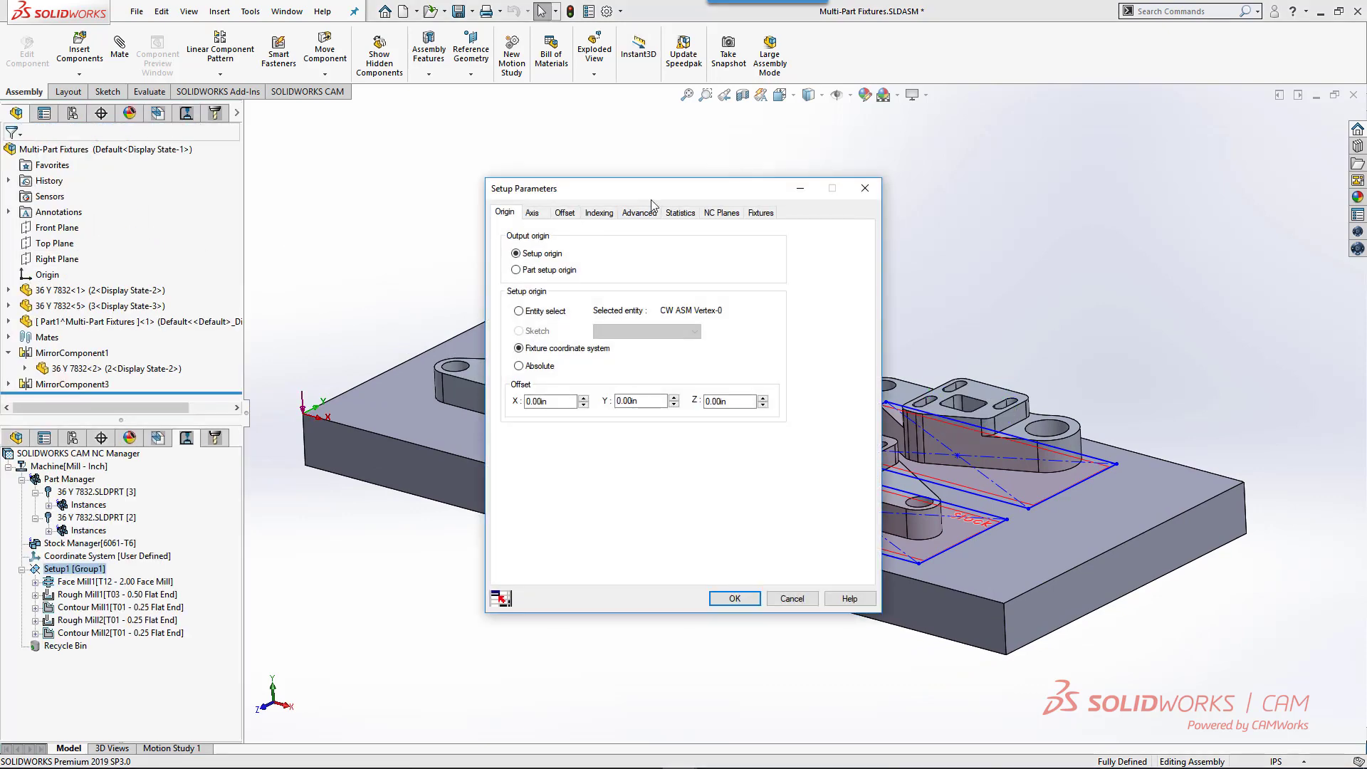
{"action": "left_click", "coordinate": [759, 212]}
{"action": "left_click", "coordinate": [423, 420]}
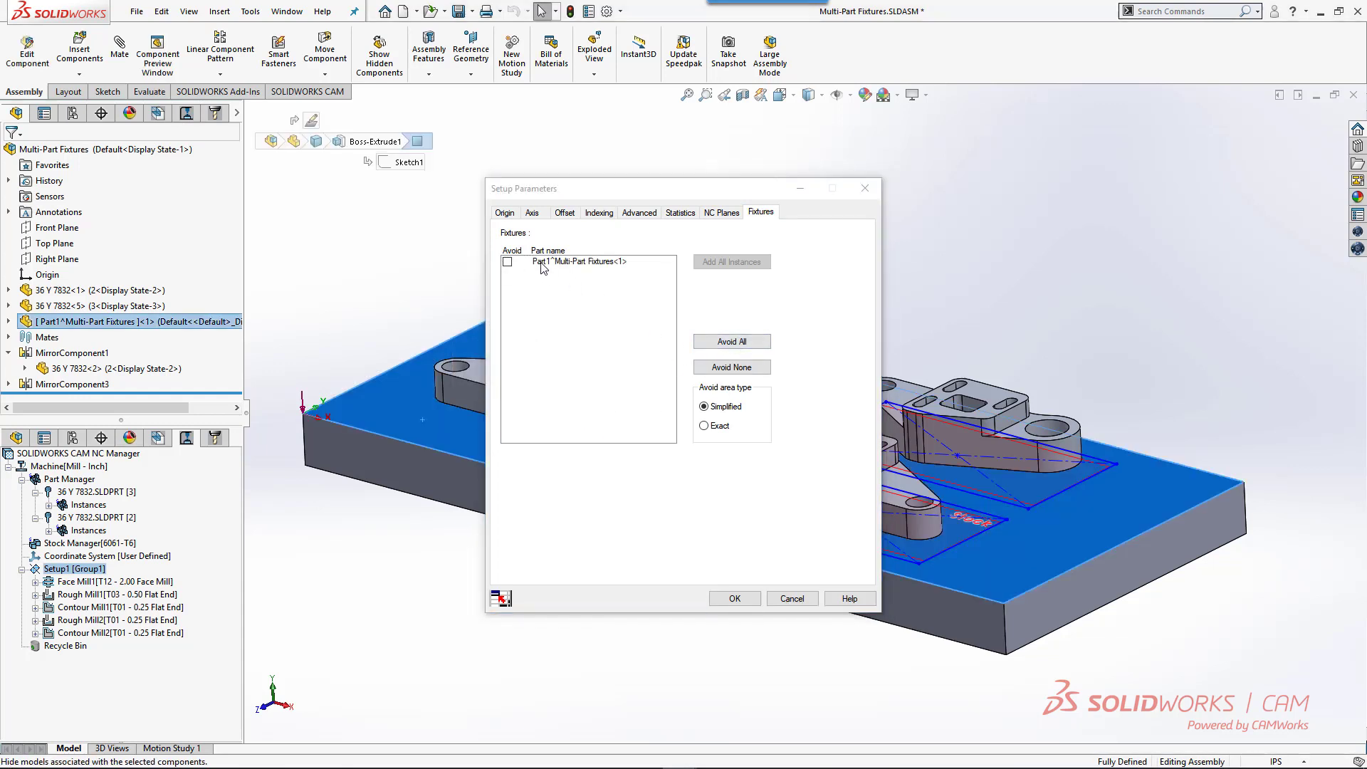
Switch the offset to Work Coordinate, numbering the parts 54 to 57, and confirm
{"action": "left_click", "coordinate": [566, 212]}
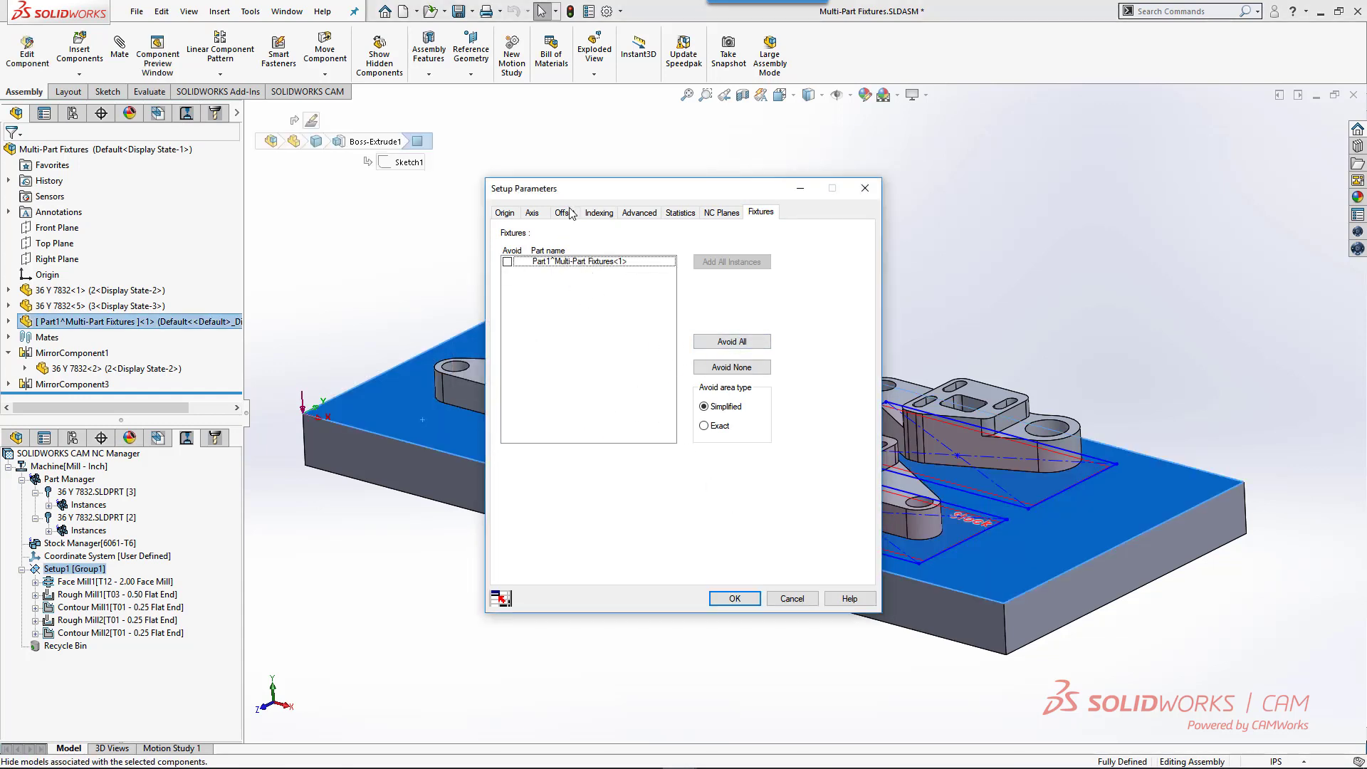
{"action": "left_click", "coordinate": [512, 344]}
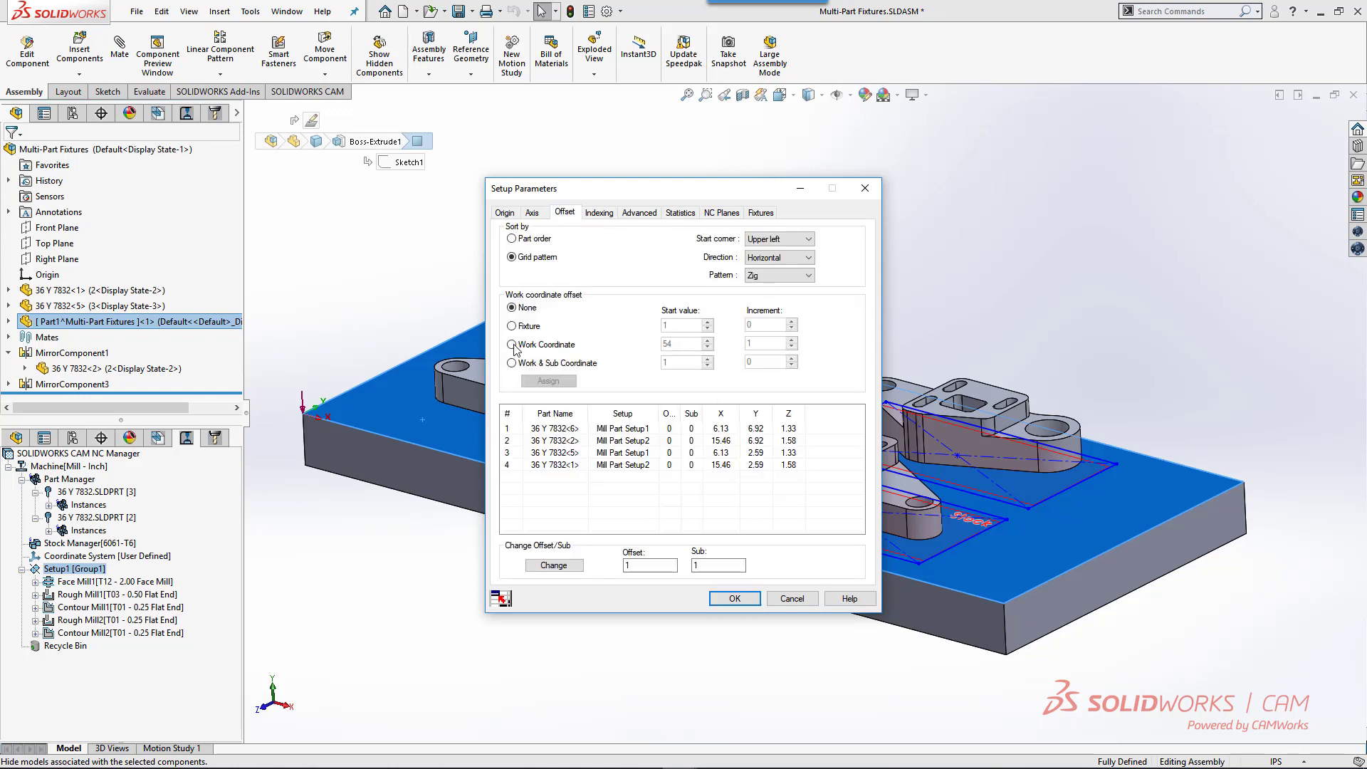
{"action": "left_click", "coordinate": [570, 381]}
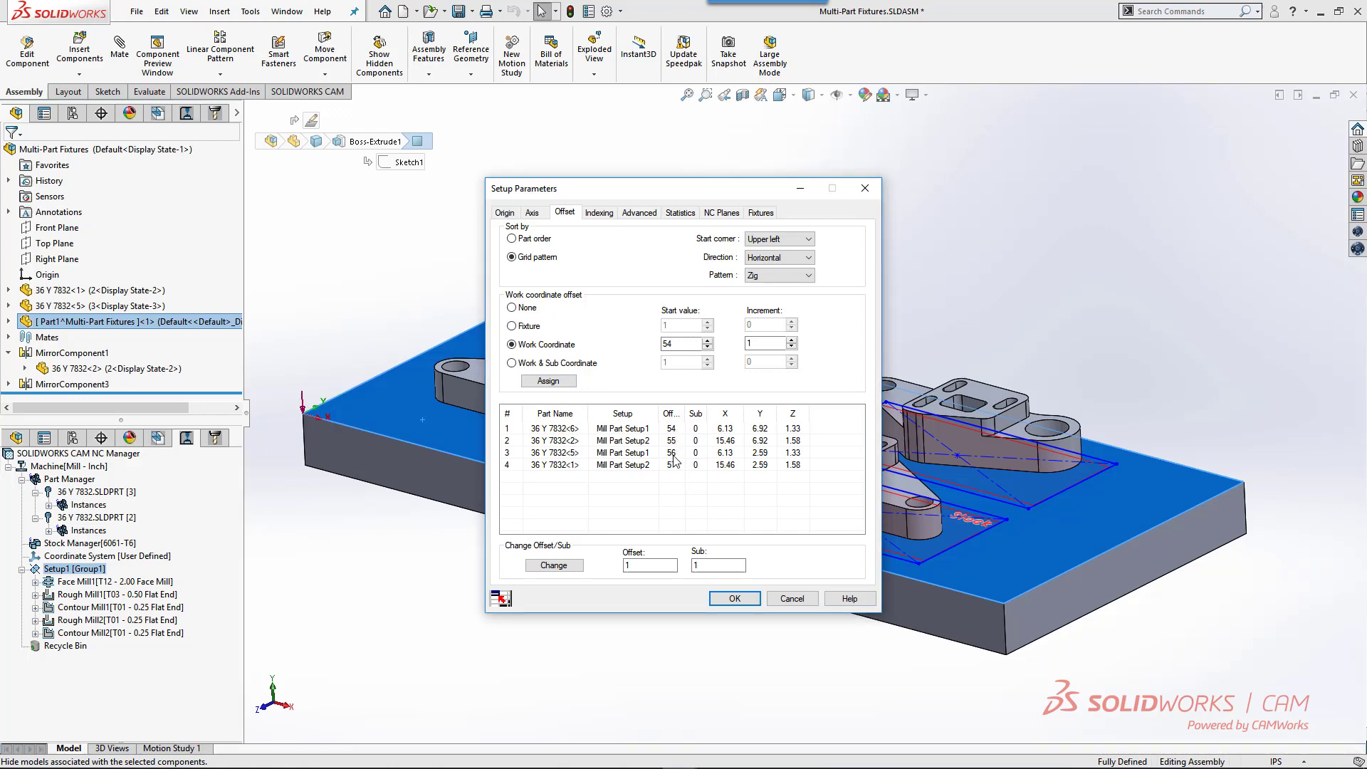
{"action": "left_click", "coordinate": [734, 598]}
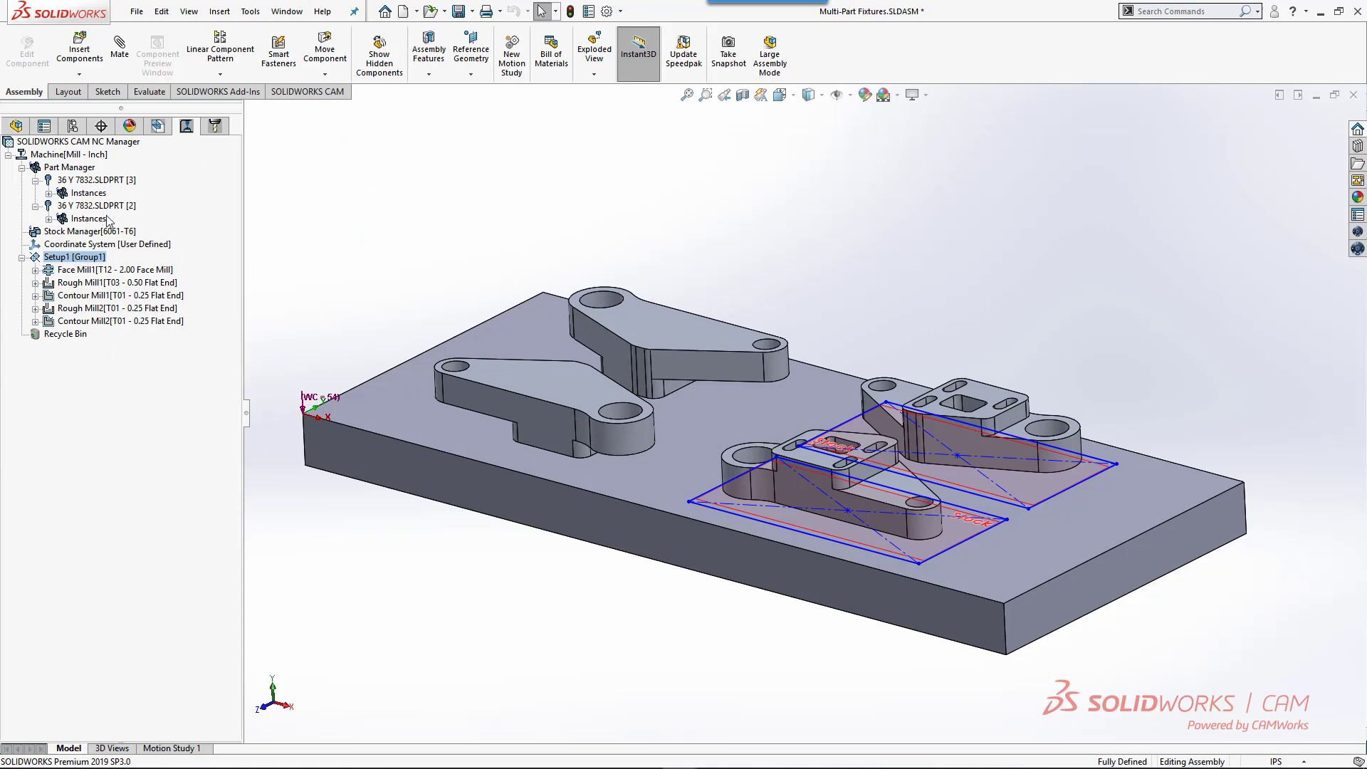
{"action": "left_click", "coordinate": [158, 126]}
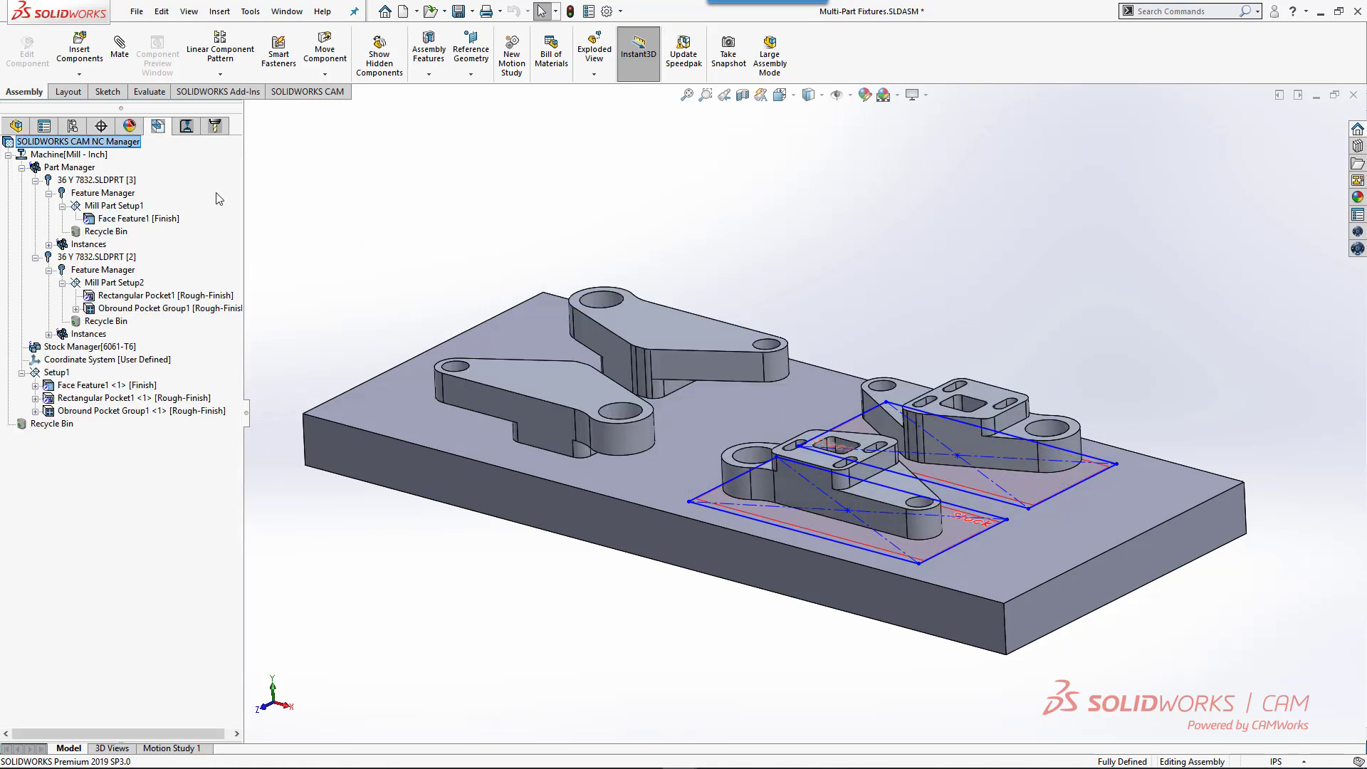
{"action": "left_click", "coordinate": [48, 193]}
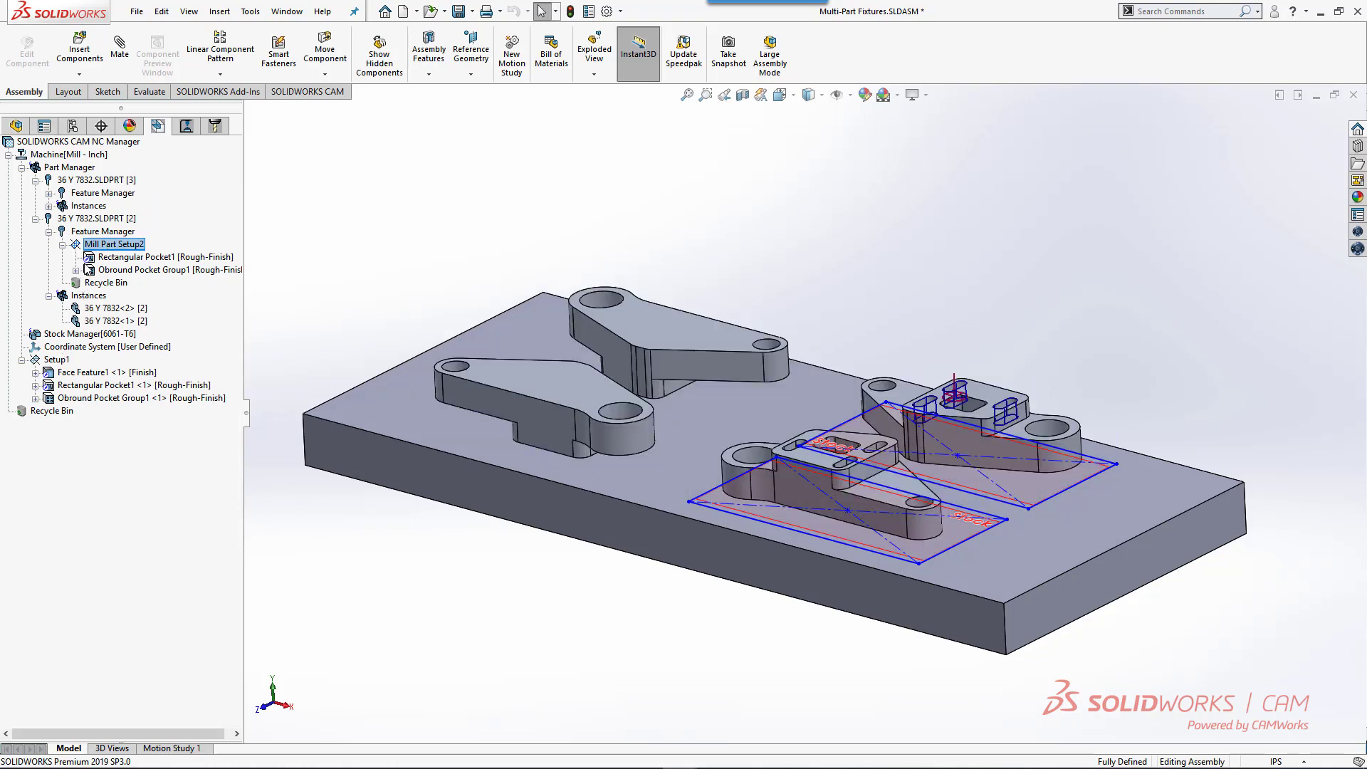
{"action": "left_click", "coordinate": [48, 193]}
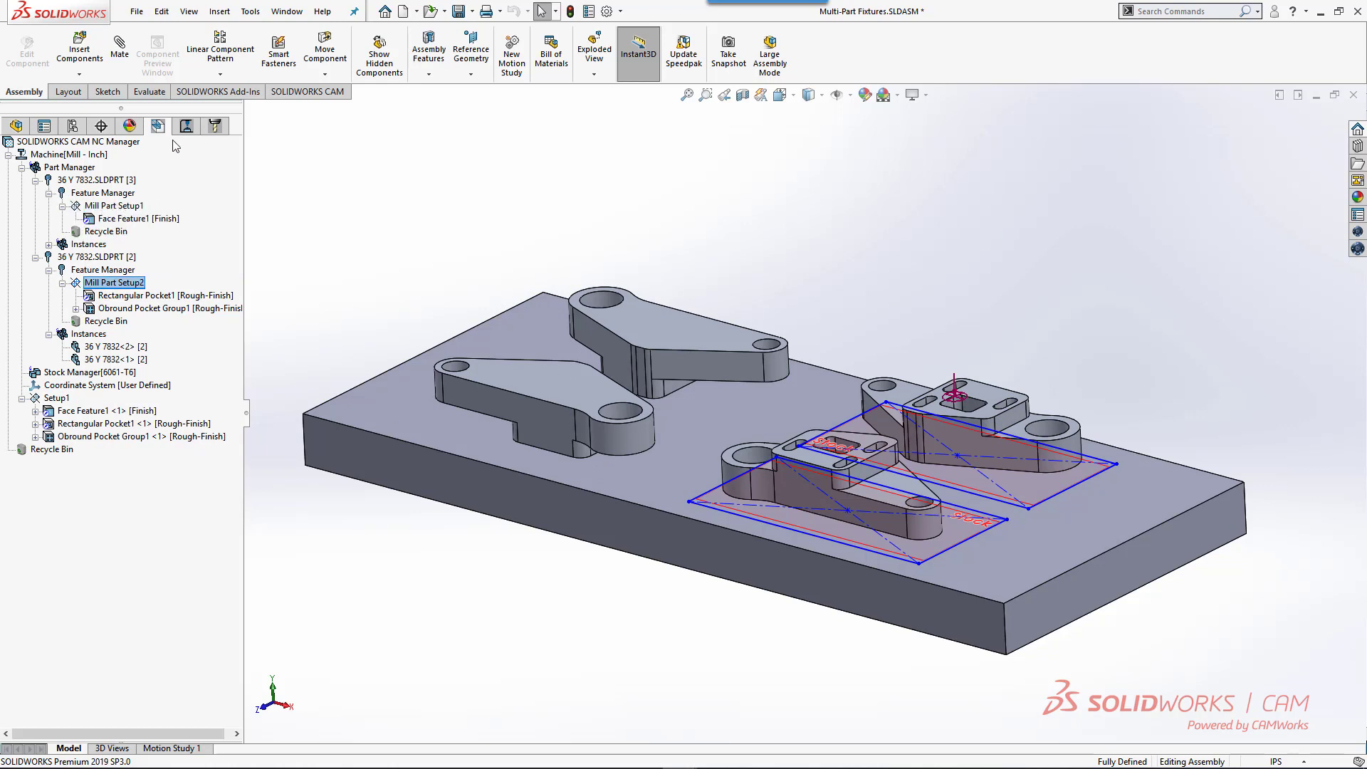
{"action": "right_click", "coordinate": [128, 210]}
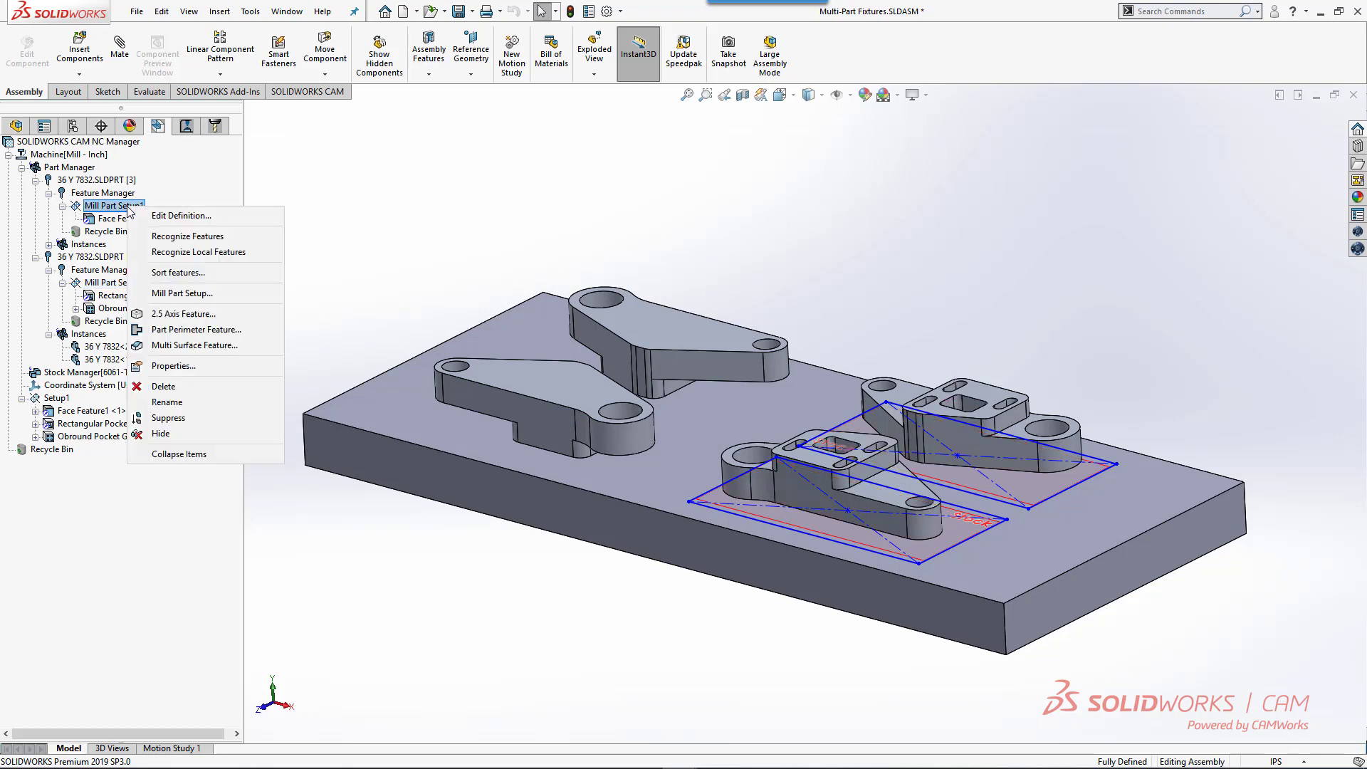
{"action": "left_click", "coordinate": [171, 212]}
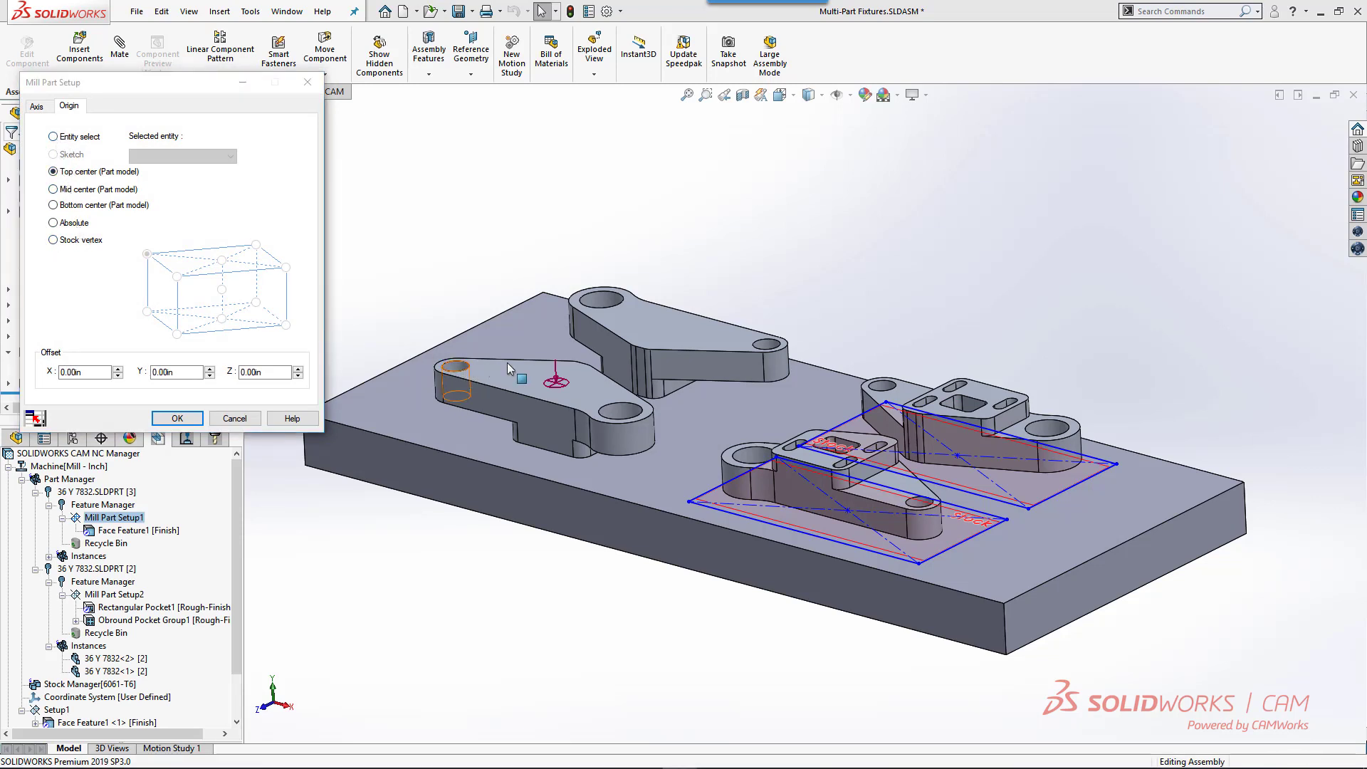
{"action": "middle_click_drag", "start_coordinate": [507, 361], "coordinate": [615, 423]}
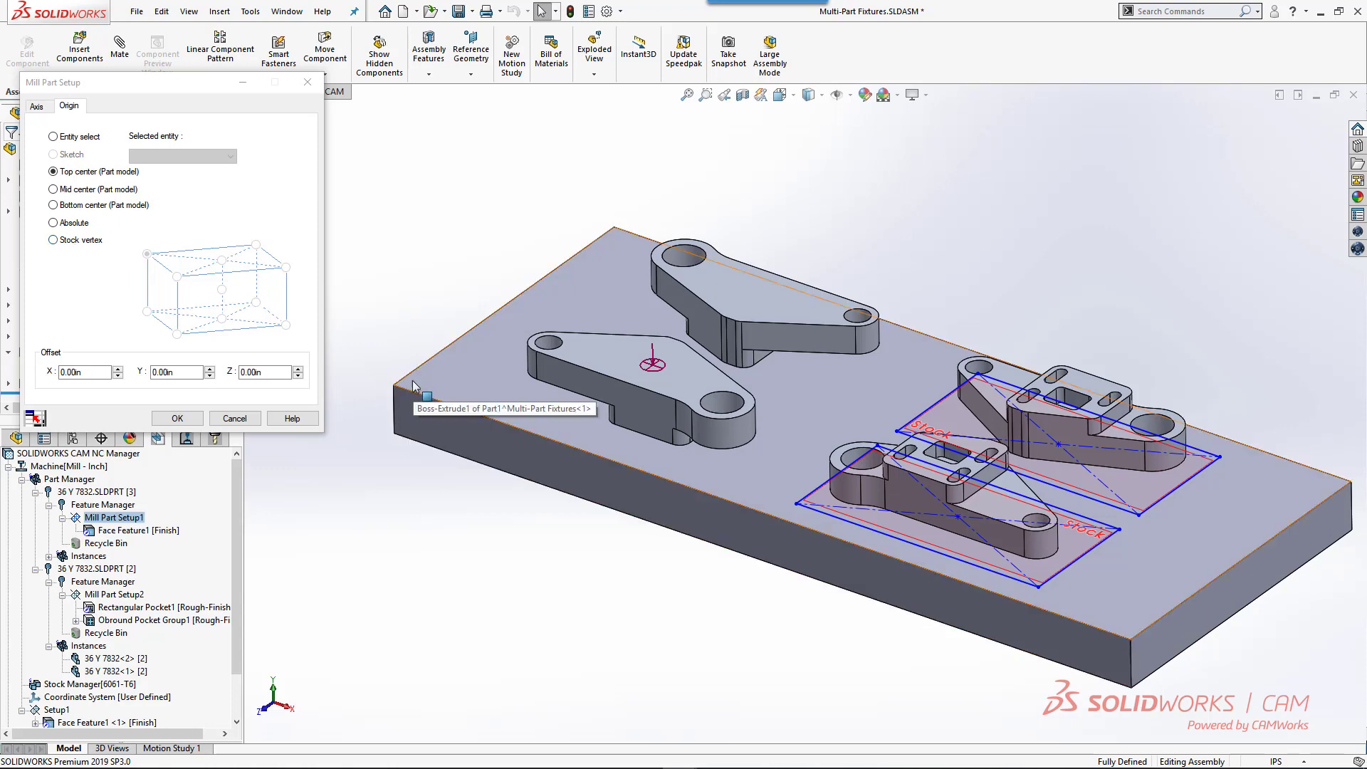
{"action": "left_click", "coordinate": [54, 138]}
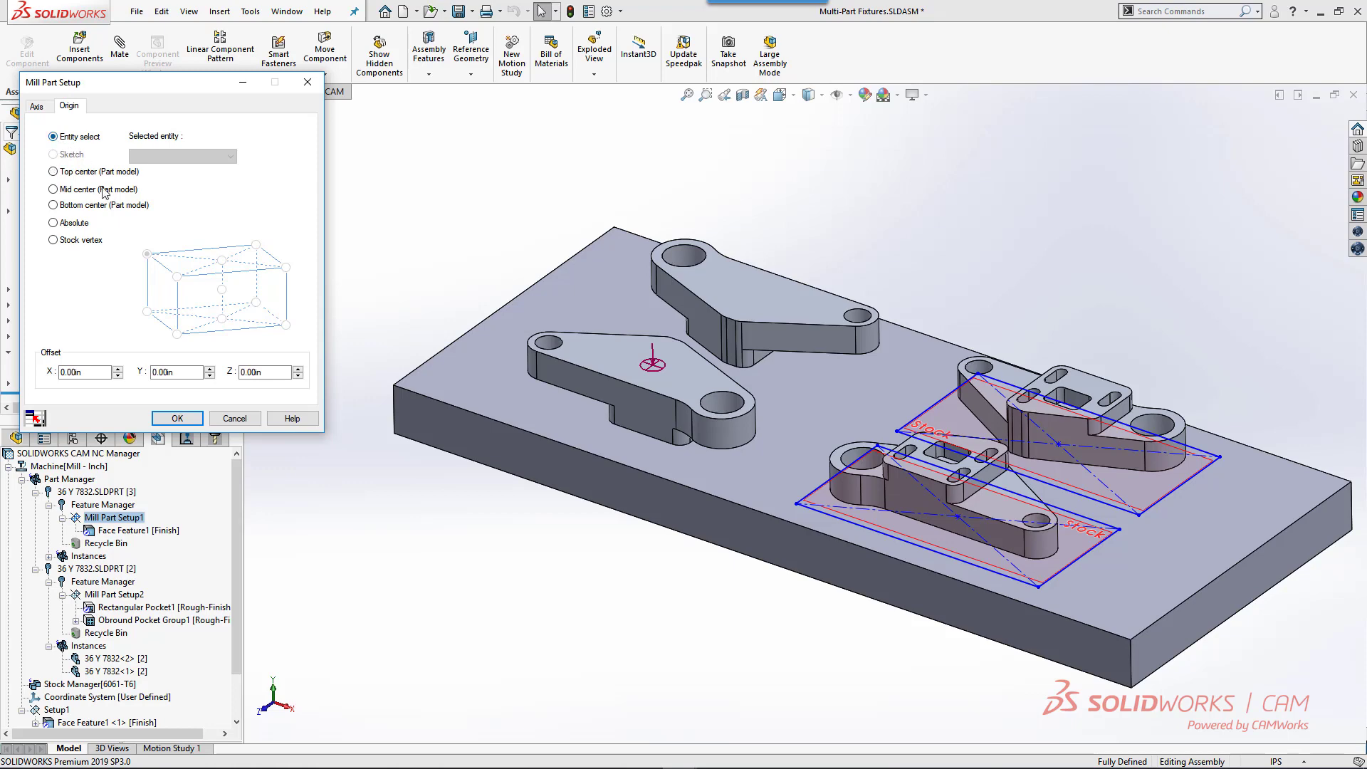
{"action": "left_click", "coordinate": [393, 386]}
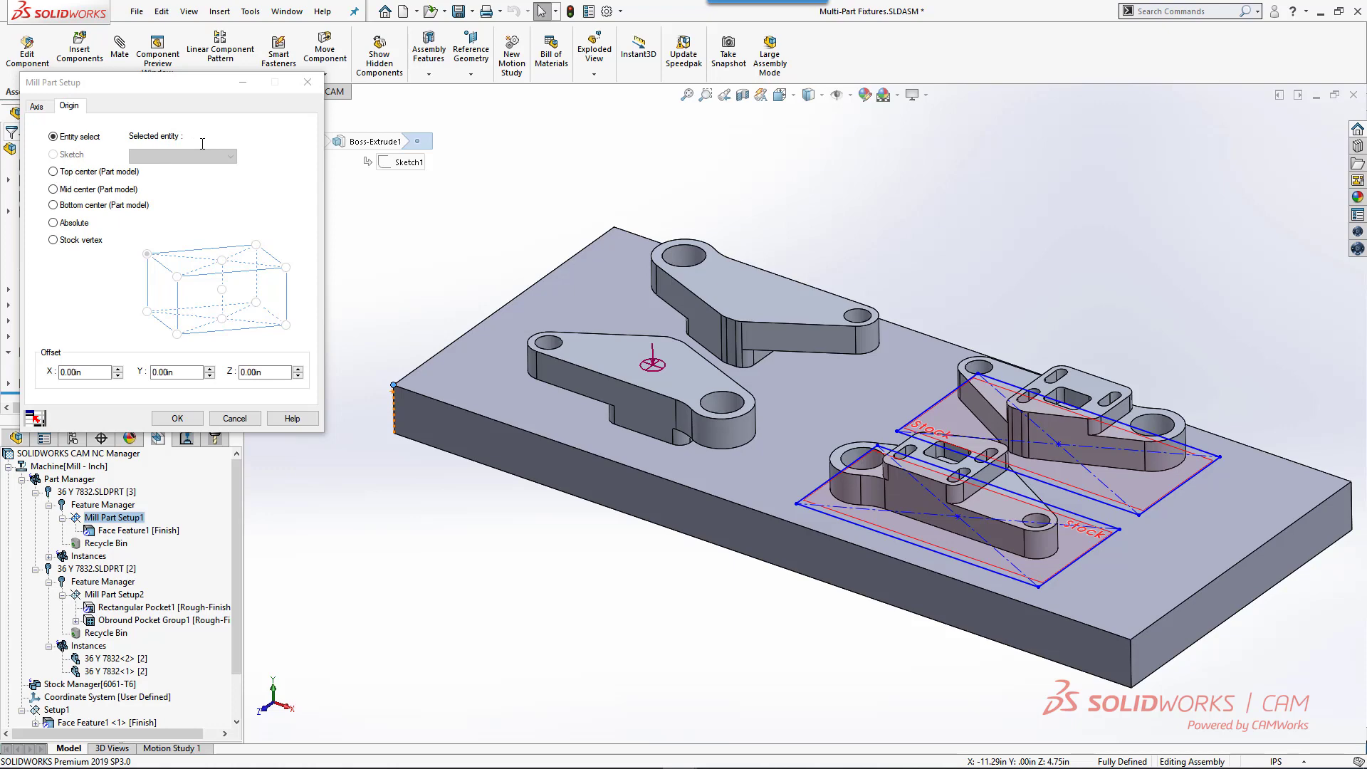
Discard the Mill Part Setup changes and start a sketch on the plate's top face
{"action": "left_click", "coordinate": [236, 420]}
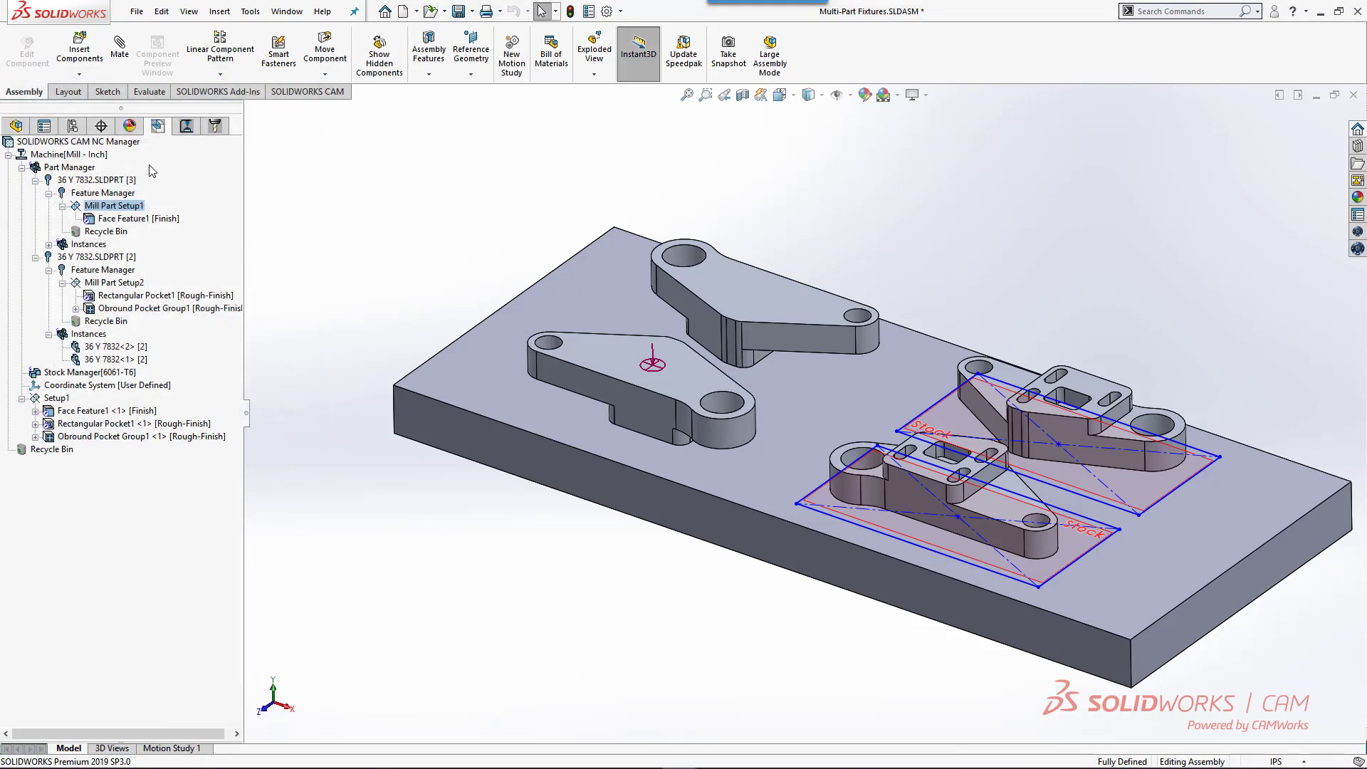
{"action": "left_click", "coordinate": [464, 378]}
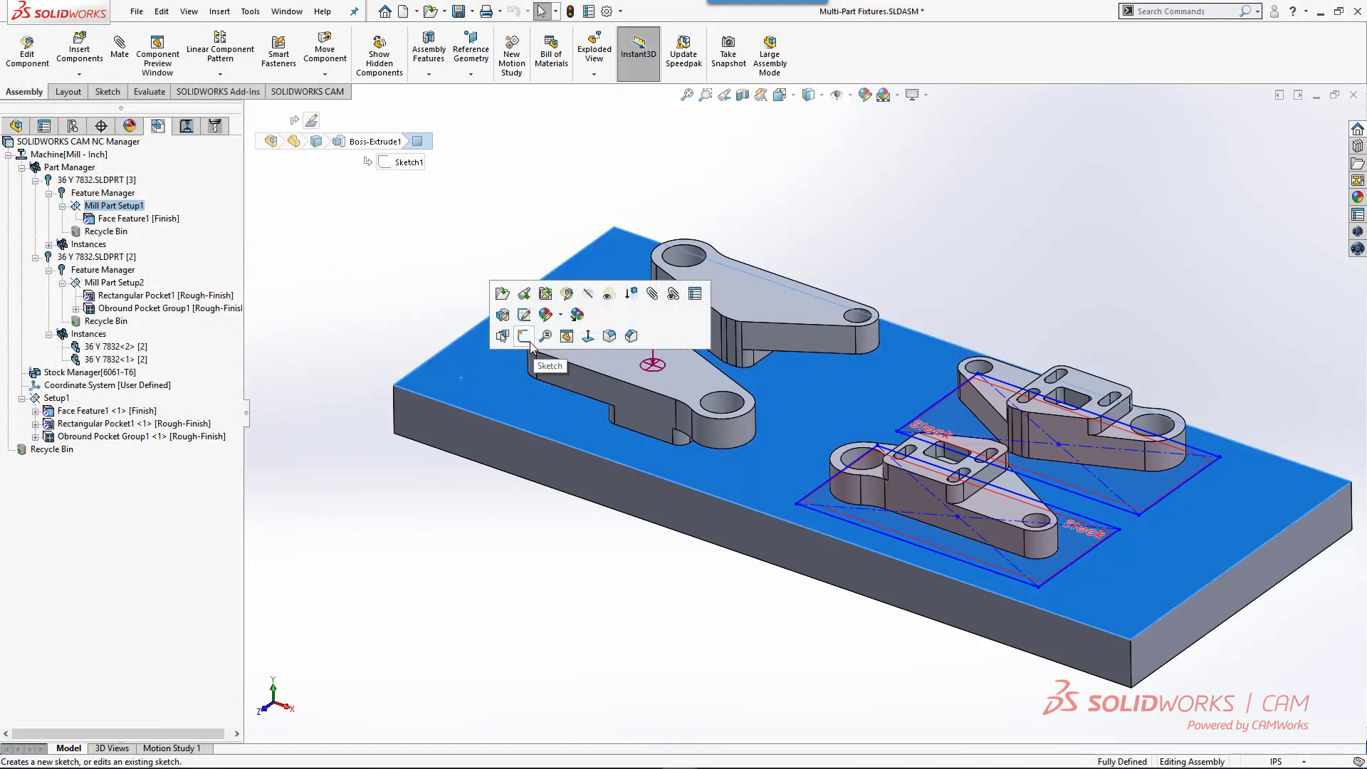
{"action": "left_click", "coordinate": [531, 342]}
{"action": "left_click", "coordinate": [350, 272]}
Draw a circle of radius about 1.01 centred on the plate's left corner, then exit the sketch
{"action": "left_click", "coordinate": [120, 35]}
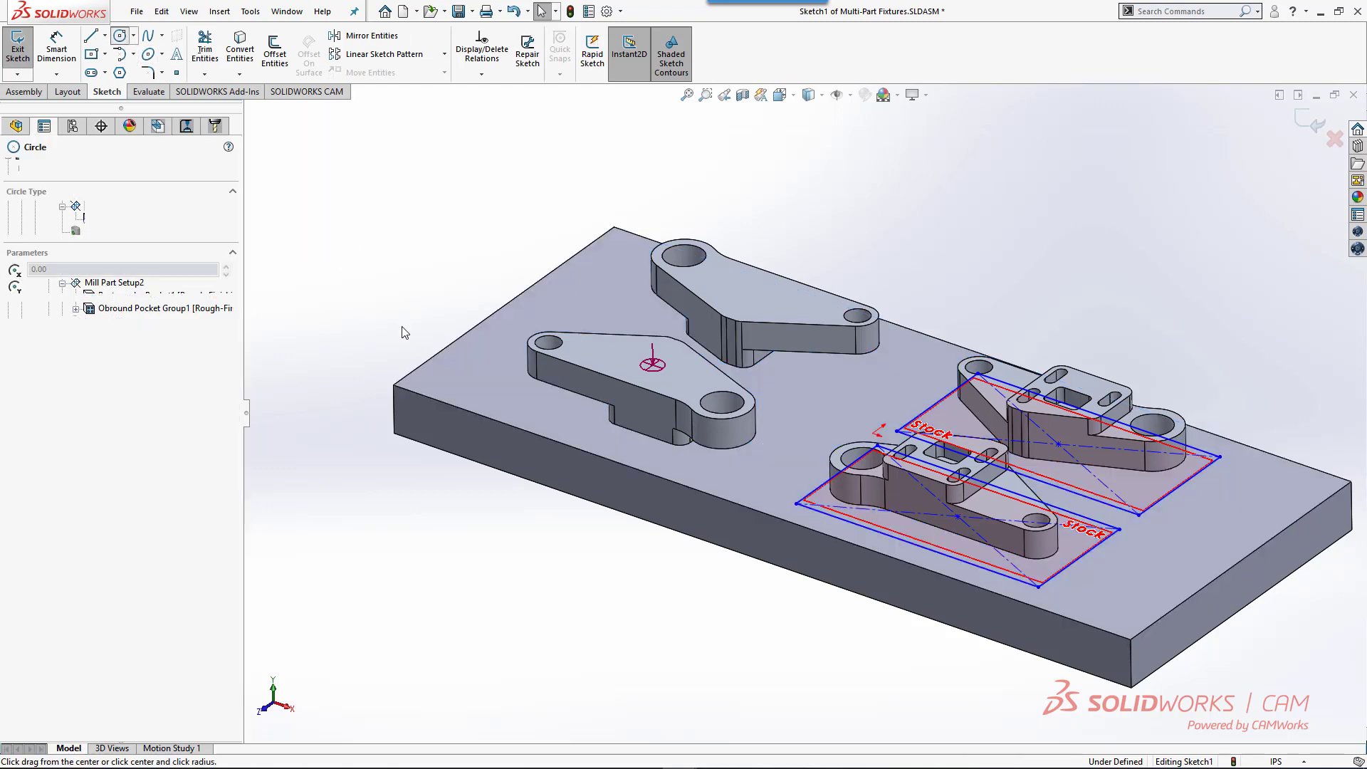
{"action": "left_click", "coordinate": [394, 385]}
{"action": "left_click", "coordinate": [426, 396]}
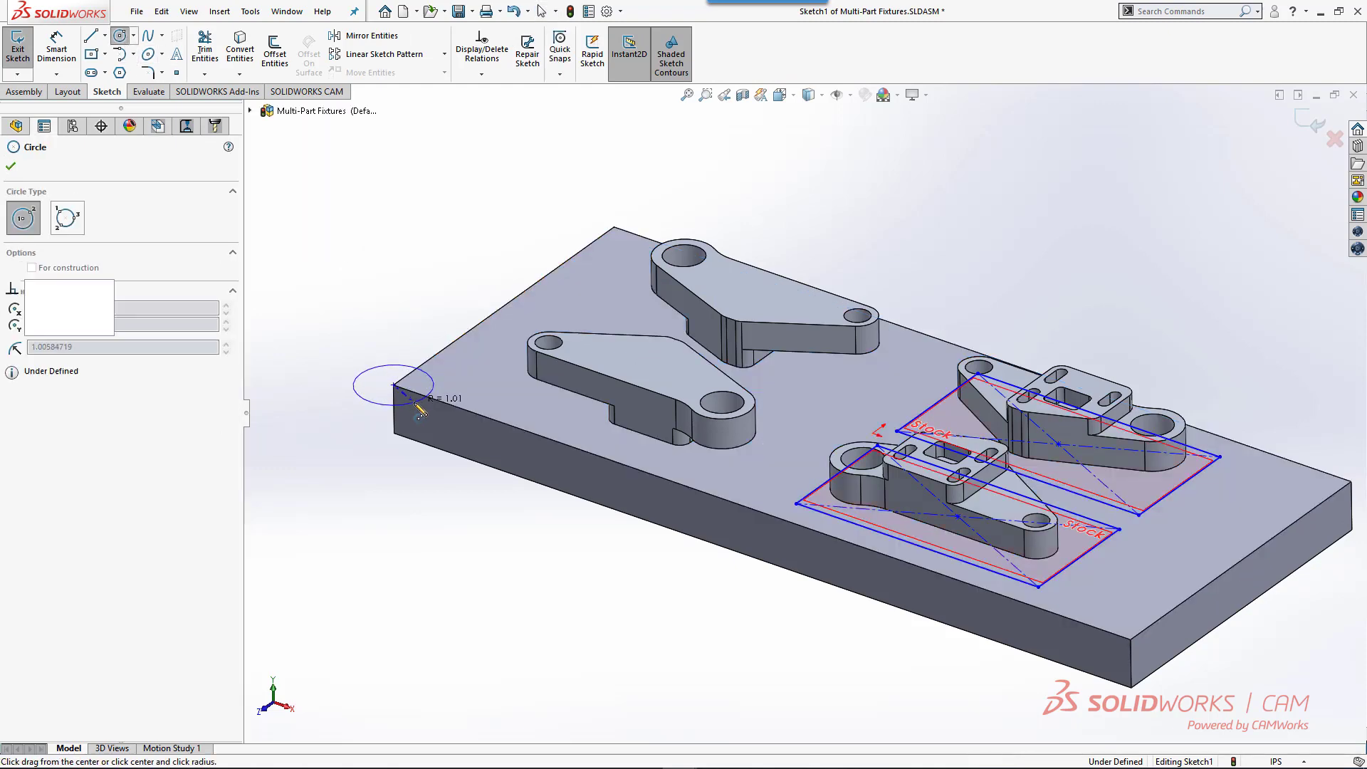
{"action": "key", "text": "Escape"}
{"action": "left_click", "coordinate": [1311, 123]}
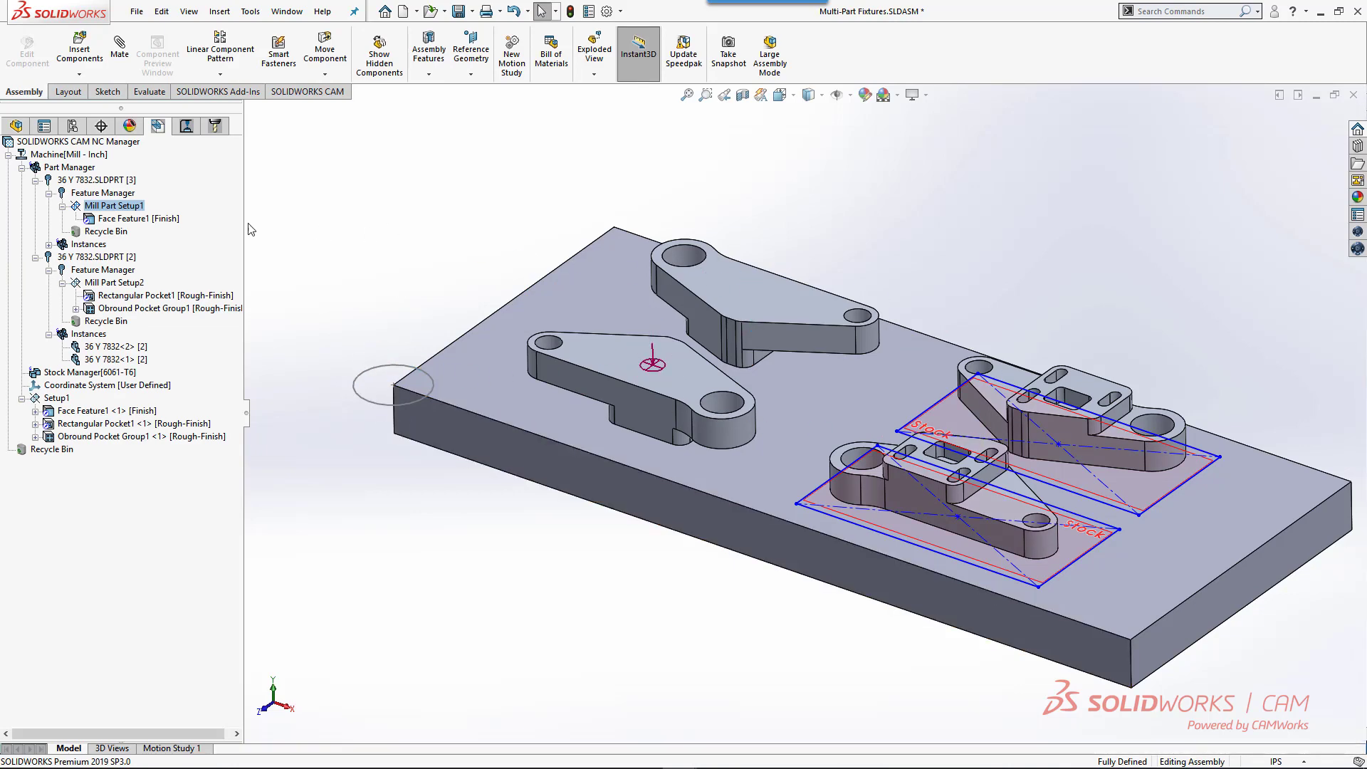
Set the Mill Part Setup1 origin to Sketch1@CWAsm and accept regenerating the toolpaths
{"action": "right_click", "coordinate": [100, 211]}
{"action": "left_click", "coordinate": [142, 214]}
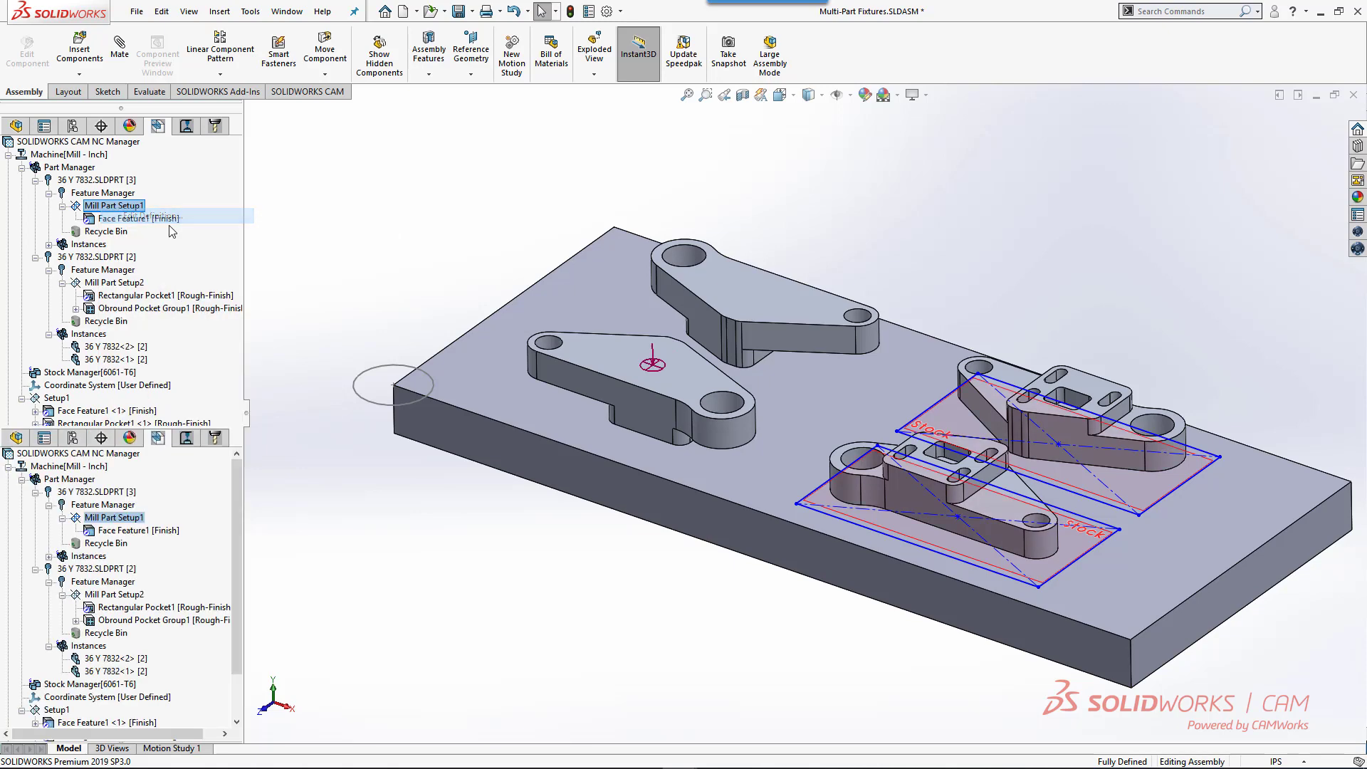
{"action": "left_click", "coordinate": [55, 155]}
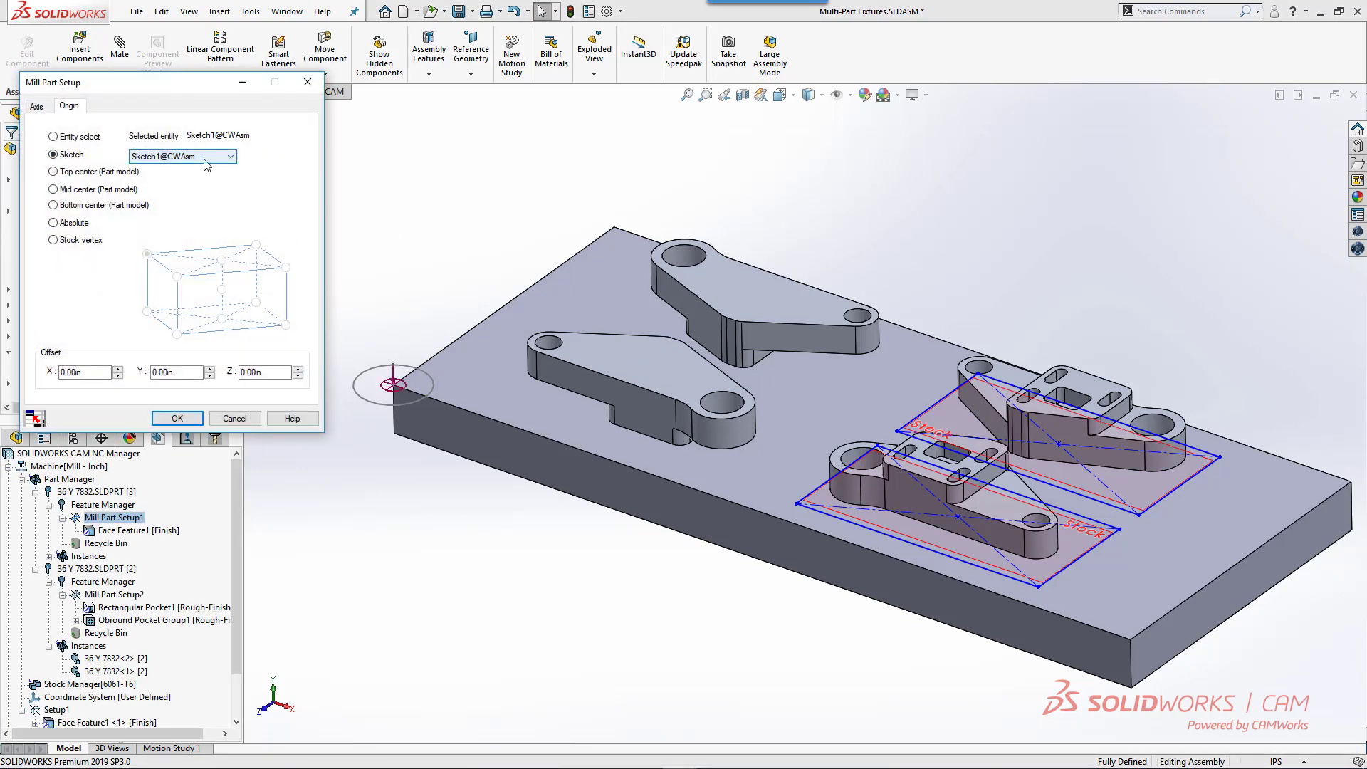
{"action": "left_click", "coordinate": [207, 163]}
{"action": "left_click", "coordinate": [195, 422]}
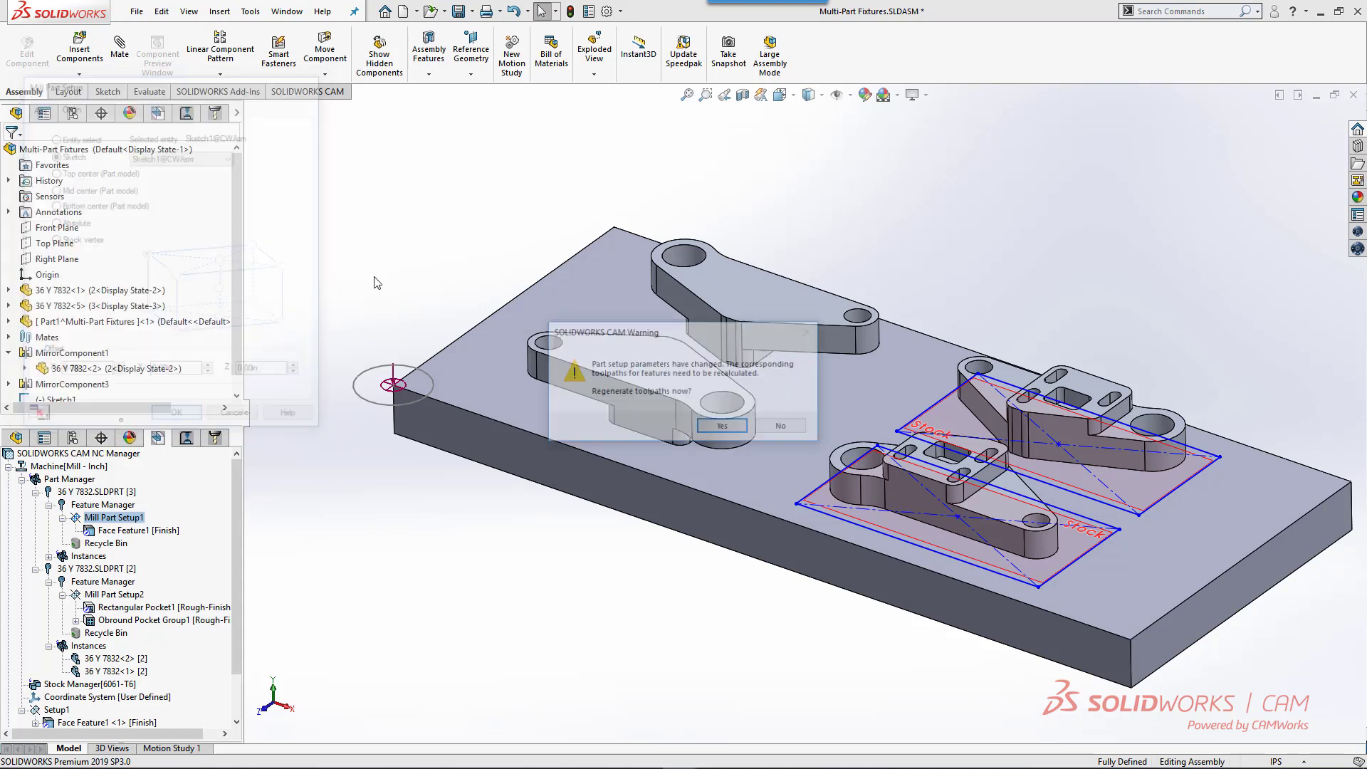
{"action": "left_click", "coordinate": [723, 427]}
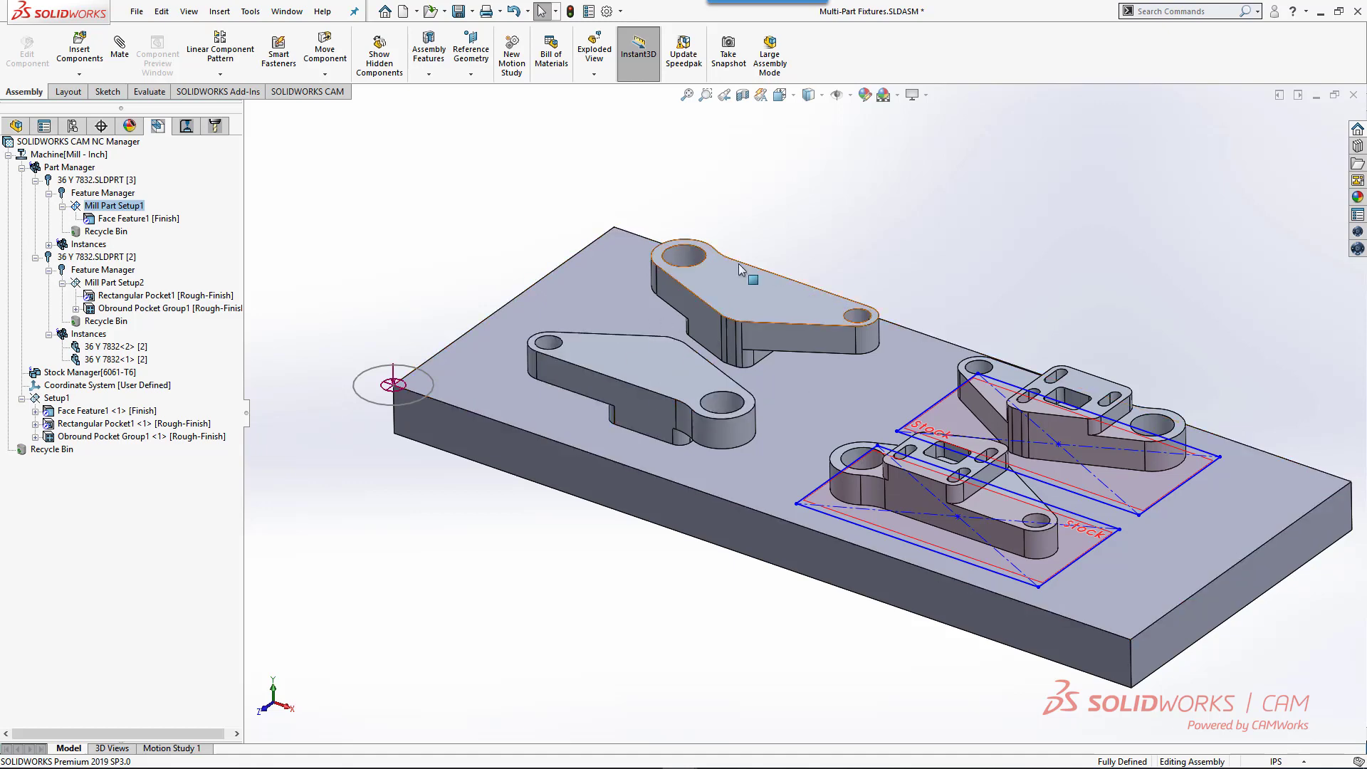
Reopen the Setup1 definition from the Operation tree and accept the 54–57 work offsets
{"action": "left_click", "coordinate": [195, 130]}
{"action": "right_click", "coordinate": [79, 285]}
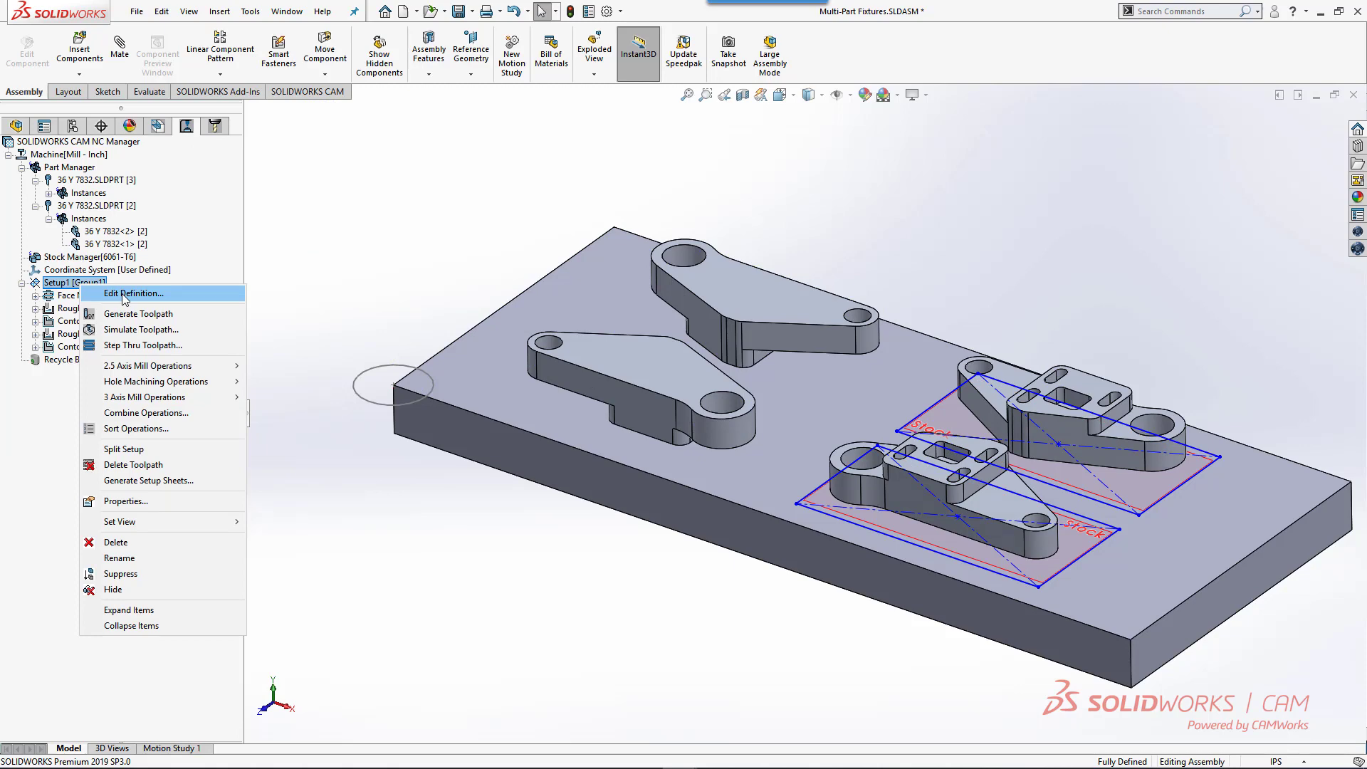
{"action": "left_click", "coordinate": [123, 293]}
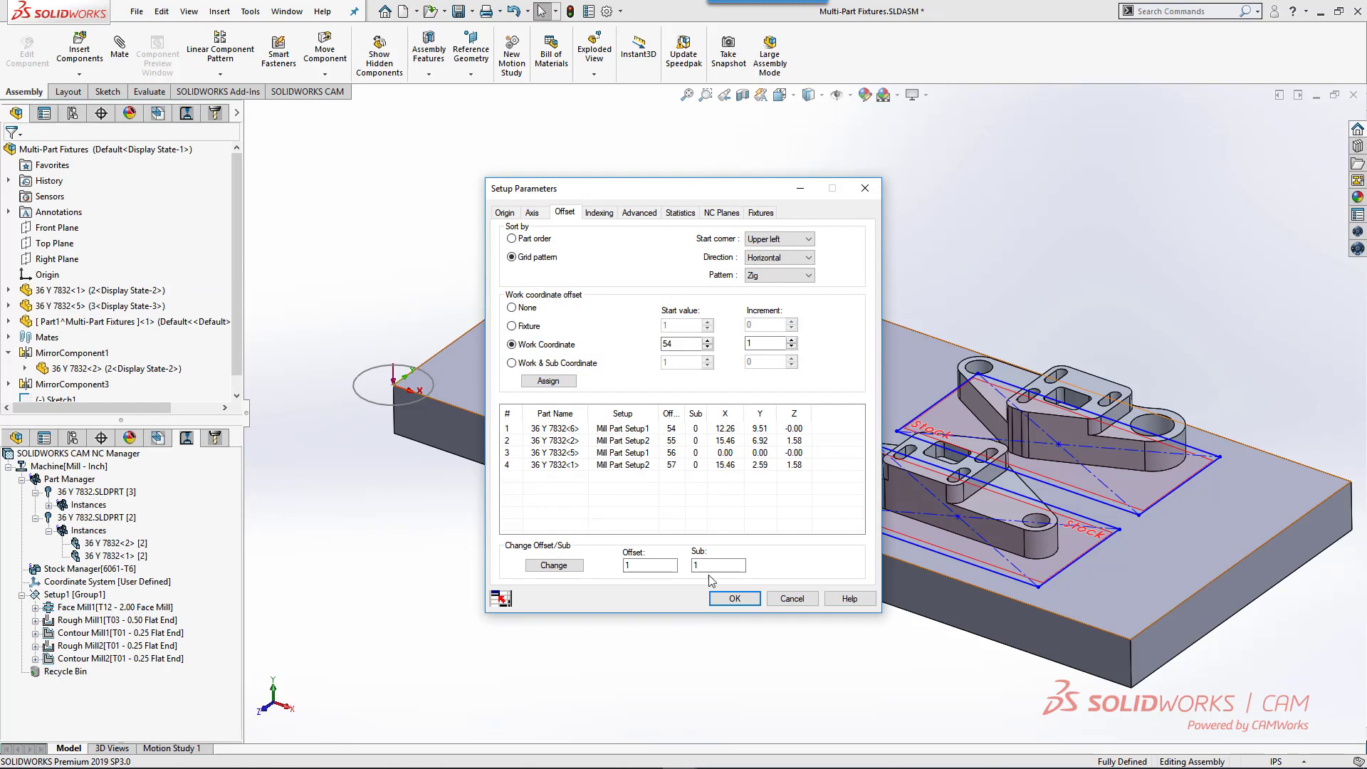
{"action": "left_click", "coordinate": [735, 599]}
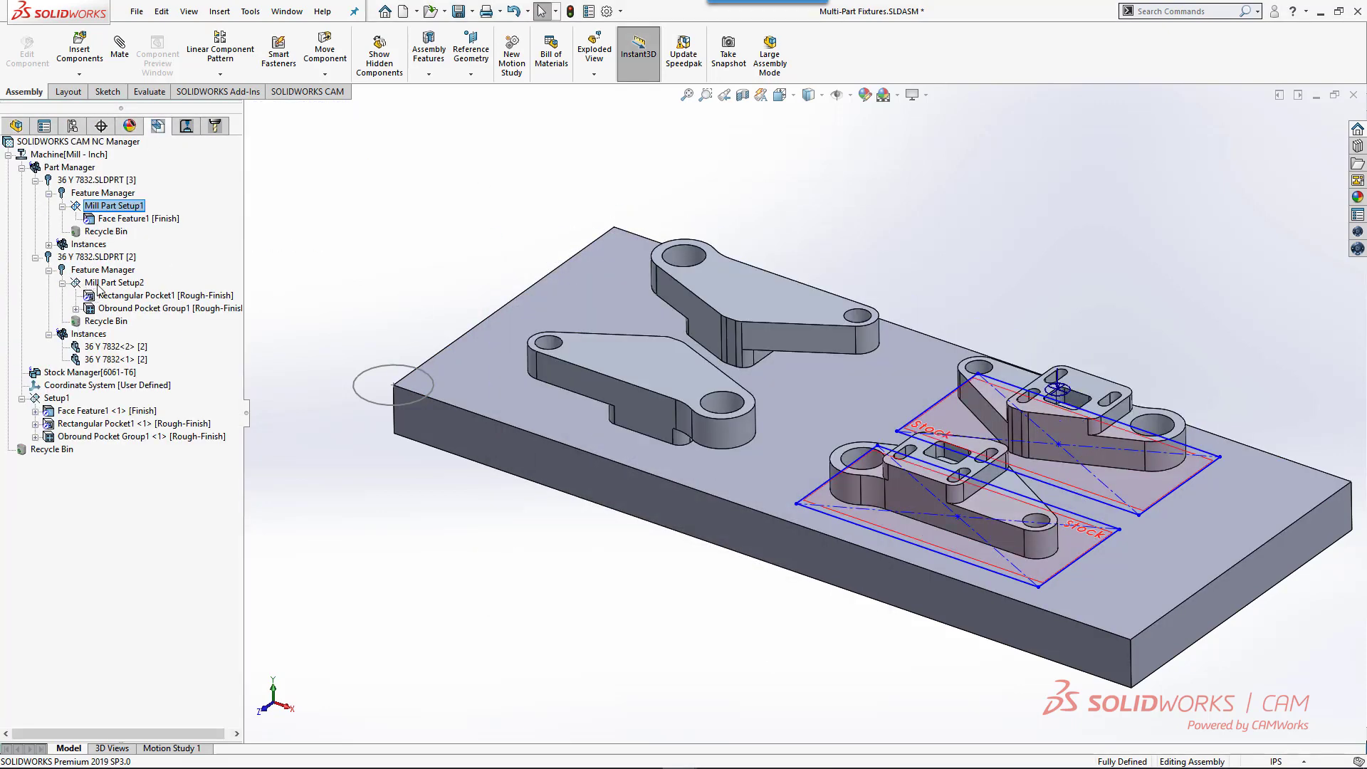
Redefine Mill Part Setup2 to use the sketch circle as its origin and regenerate the affected toolpaths
{"action": "right_click", "coordinate": [99, 284]}
{"action": "left_click", "coordinate": [120, 294]}
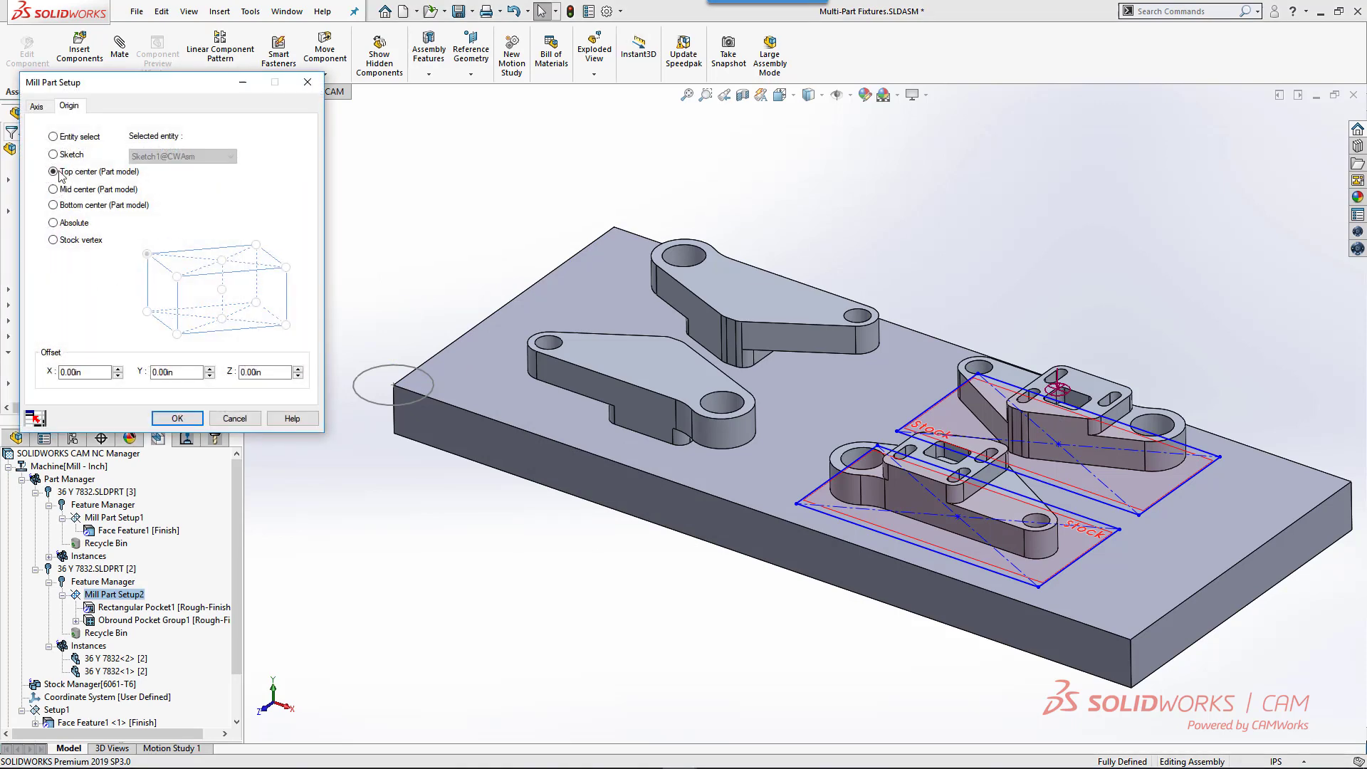
{"action": "left_click", "coordinate": [53, 154]}
{"action": "left_click", "coordinate": [178, 418]}
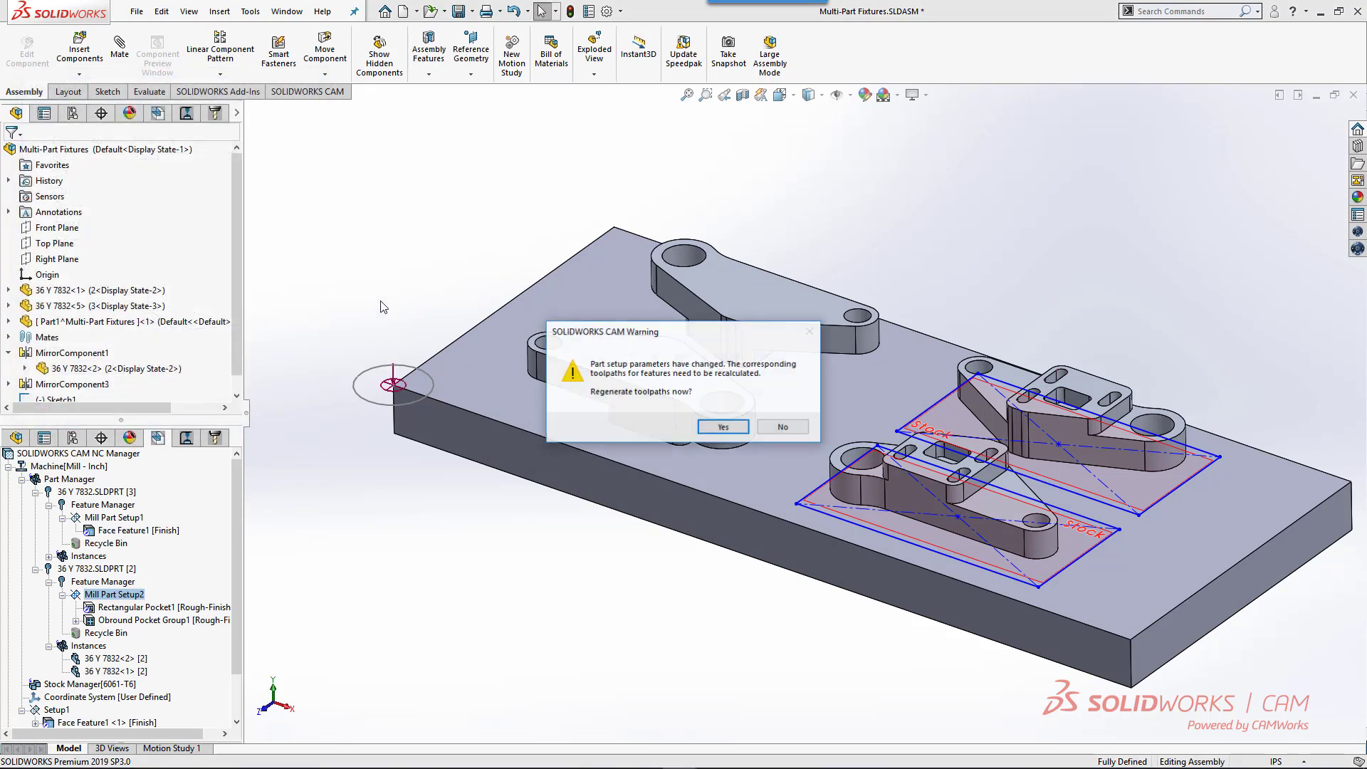
{"action": "left_click", "coordinate": [723, 426]}
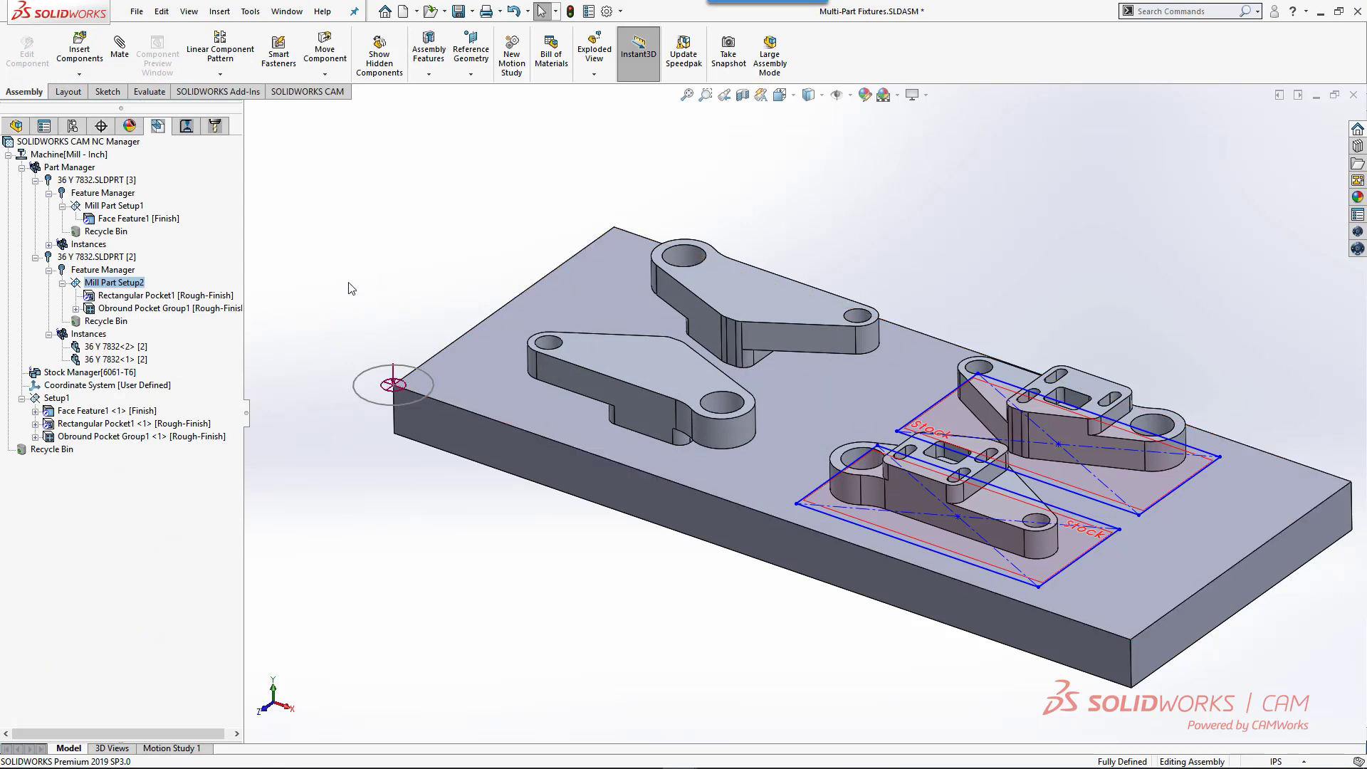
{"action": "middle_click_drag", "start_coordinate": [774, 458], "coordinate": [789, 377]}
{"action": "key", "text": "ctrl+7"}
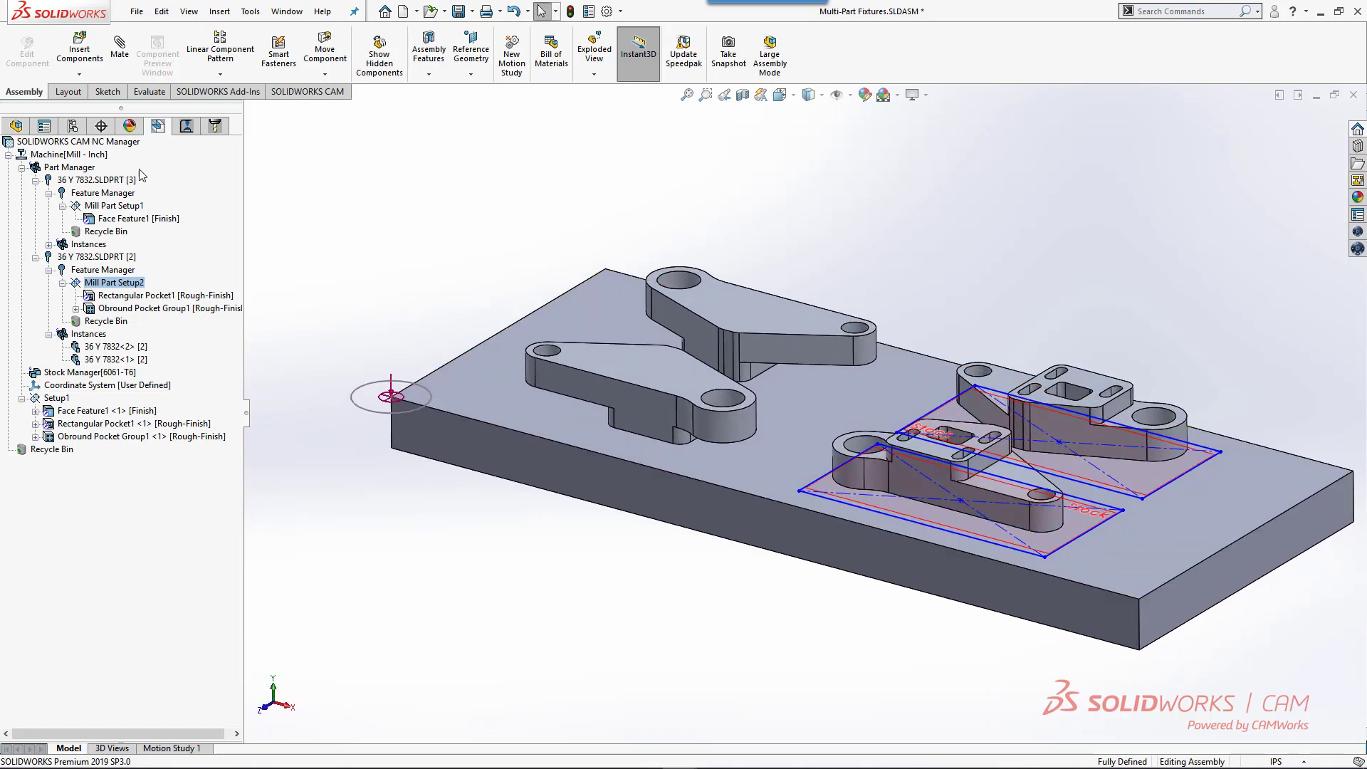